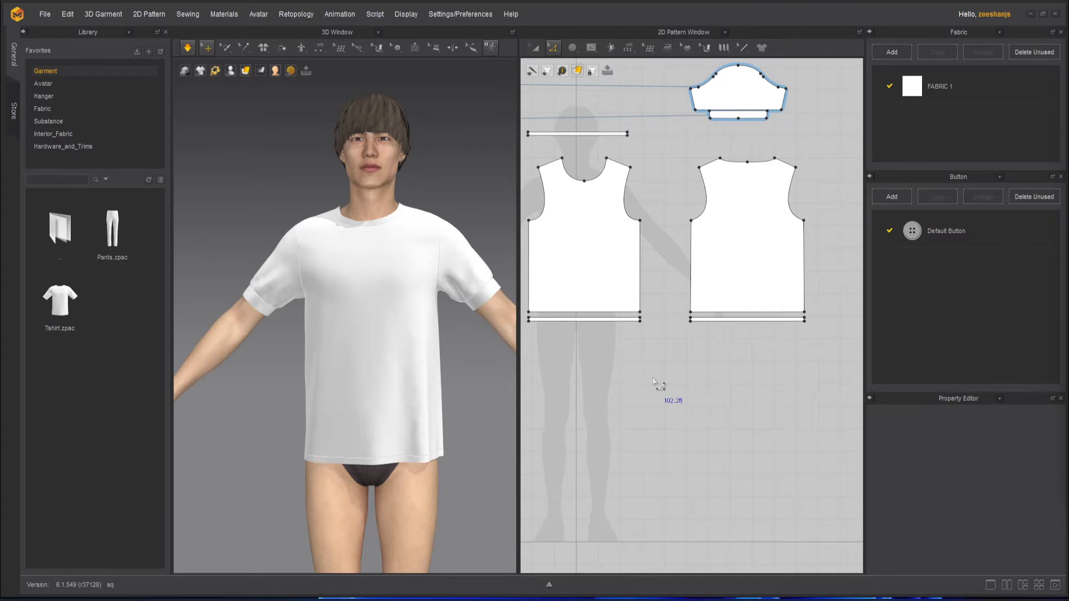
scroll(367, 240, "up", 3)
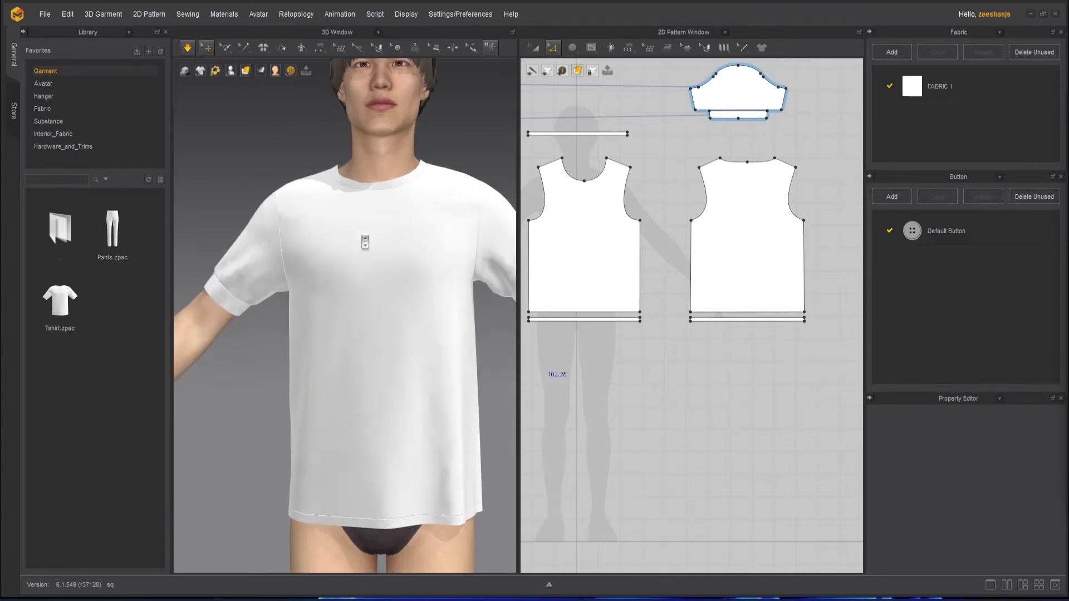
right_click_drag(378, 250, 412, 262)
middle_click_drag(413, 262, 402, 342)
right_click_drag(404, 345, 392, 337)
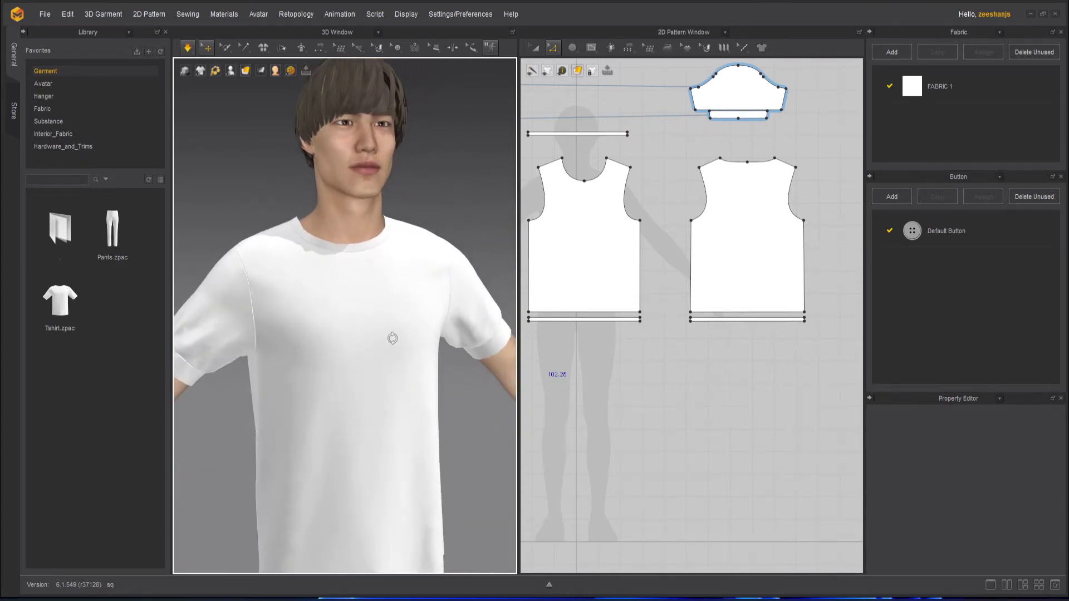
scroll(707, 378, "up", 2)
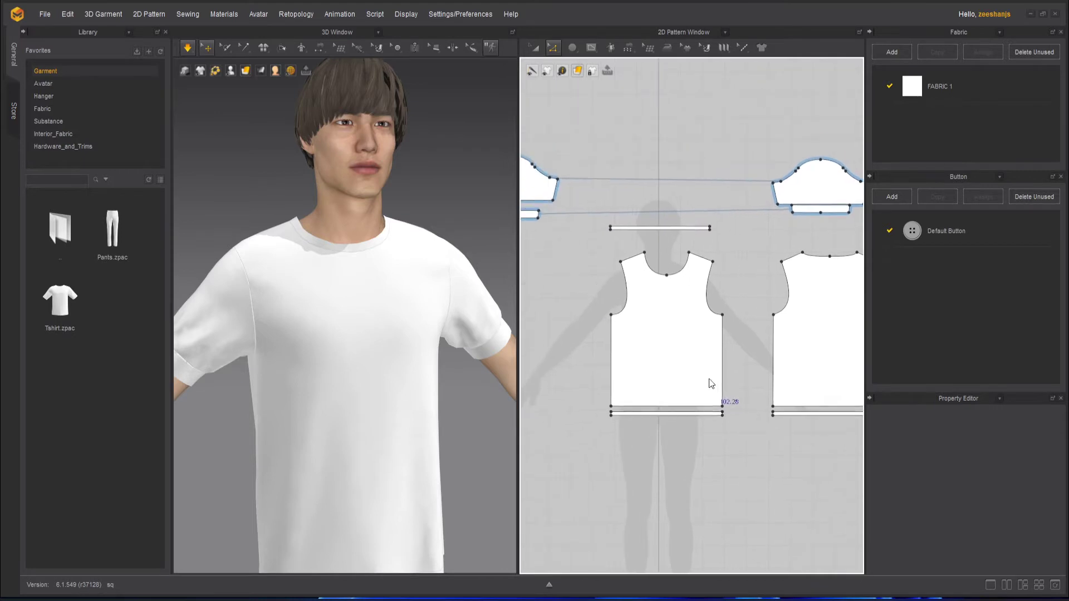
Start an internal polygon on the front pattern, tracing a figure 4's left diagonal, crossbar underside and lower stem, about 12.5 cm by 2.1 cm
scroll(679, 339, "up", 3)
scroll(679, 339, "down", 1)
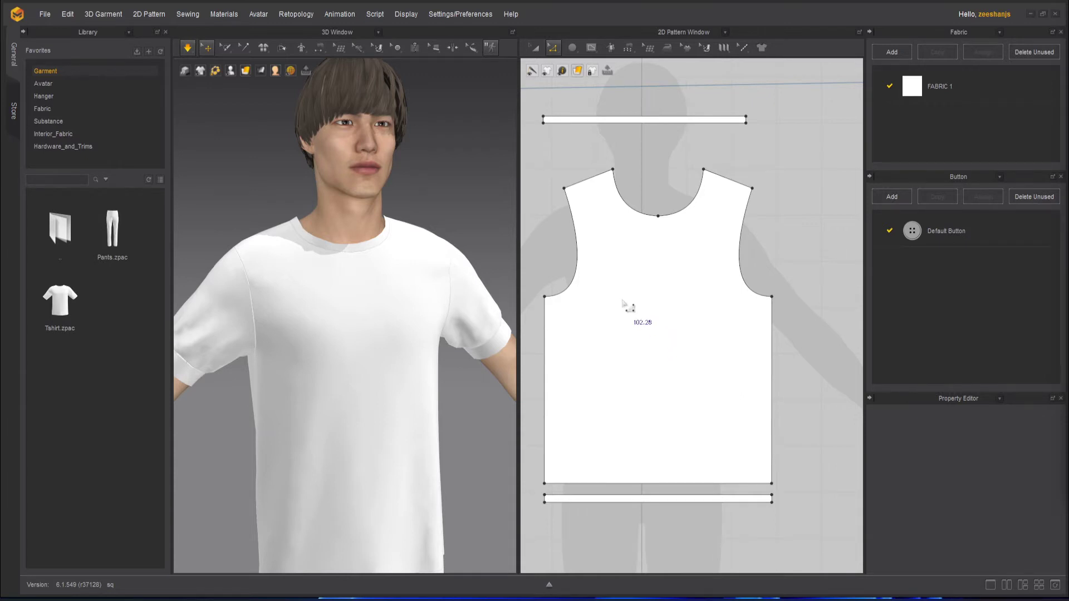
scroll(627, 306, "up", 2)
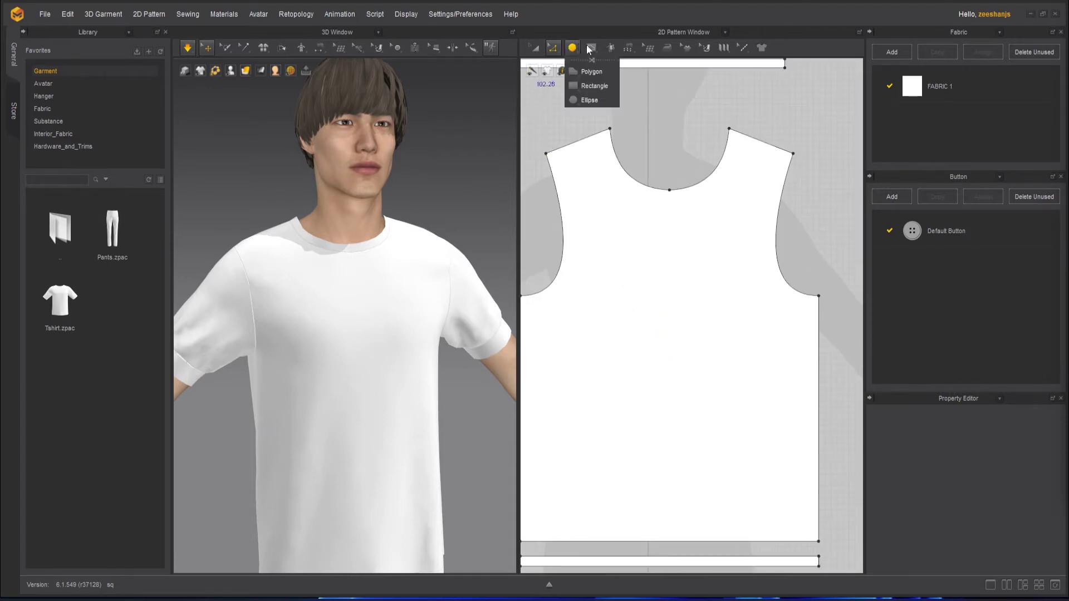
mouse_move(592, 52)
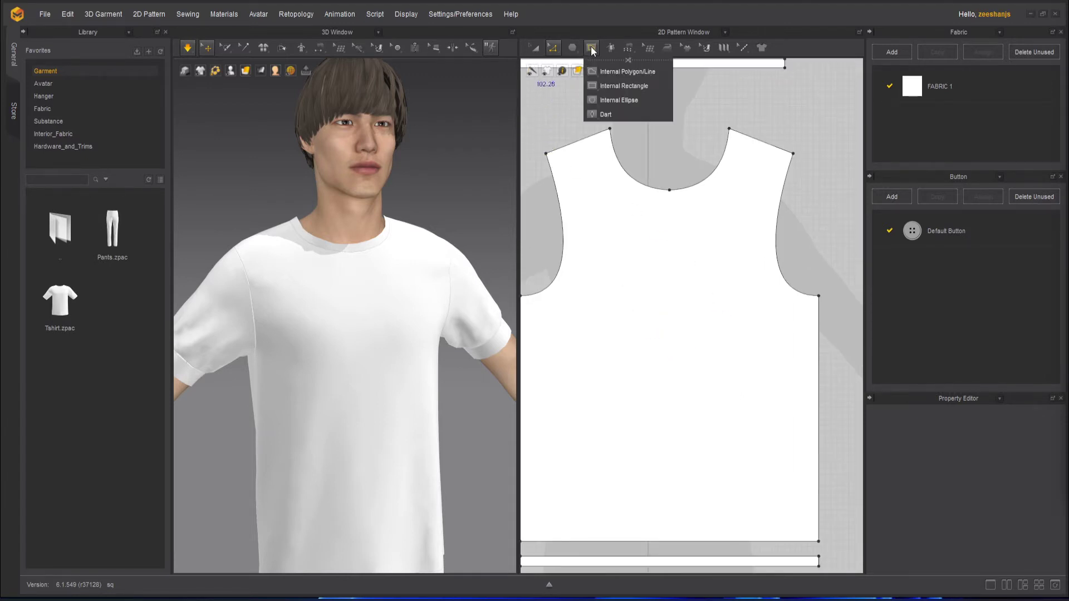
left_click(623, 86)
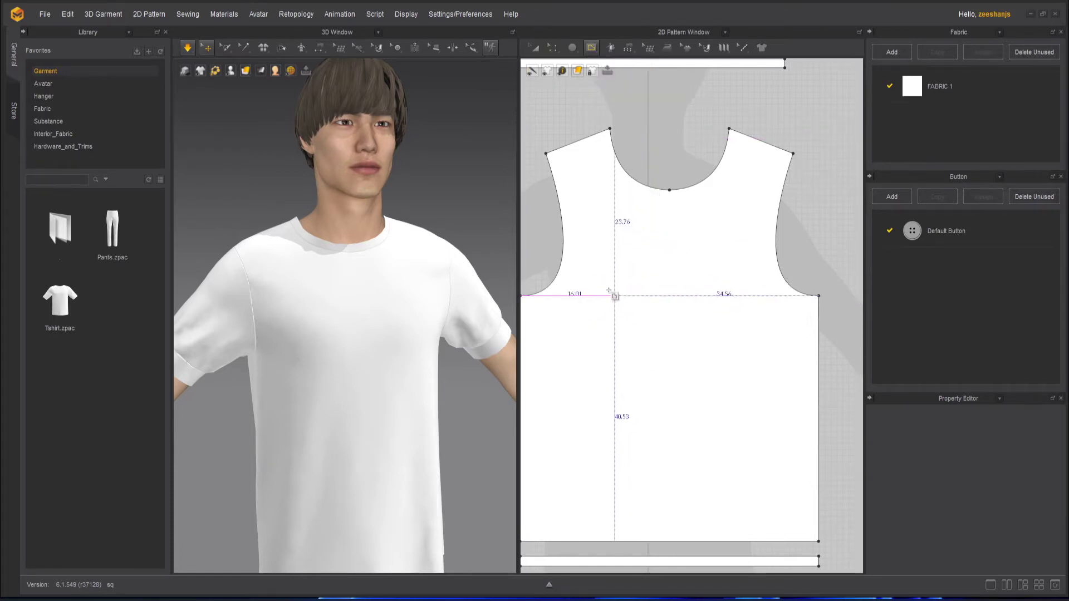
left_click(610, 265)
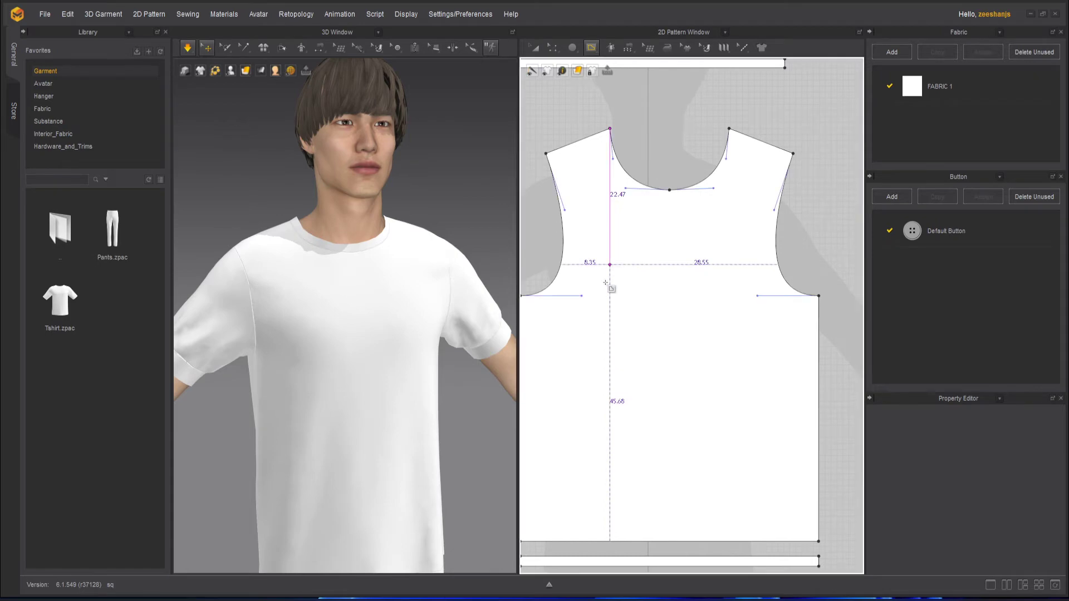
left_click(577, 331)
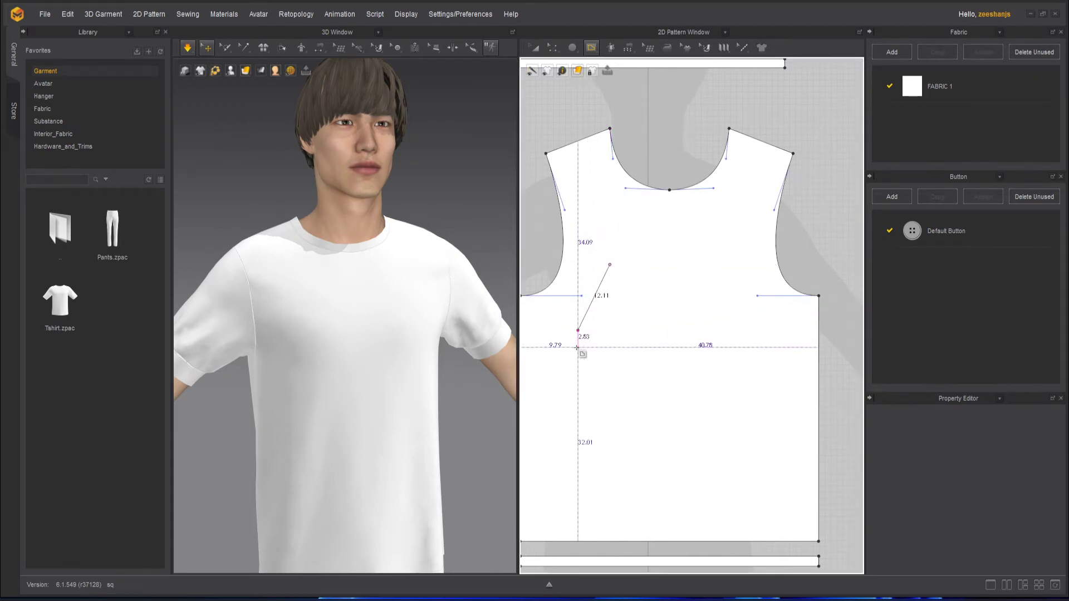
left_click(577, 343)
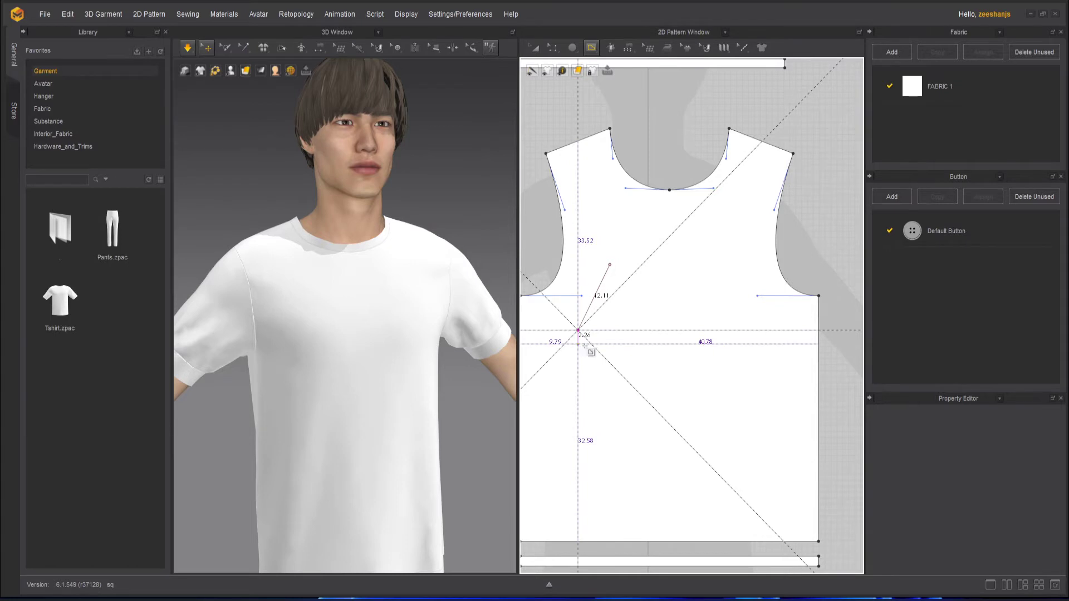
left_click(627, 344)
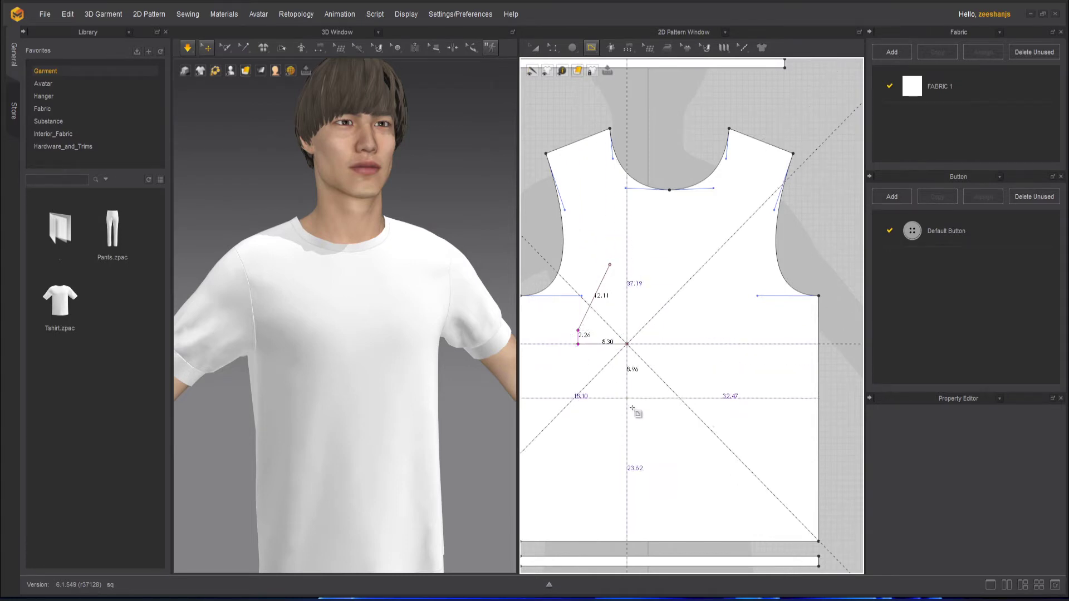
left_click(628, 420)
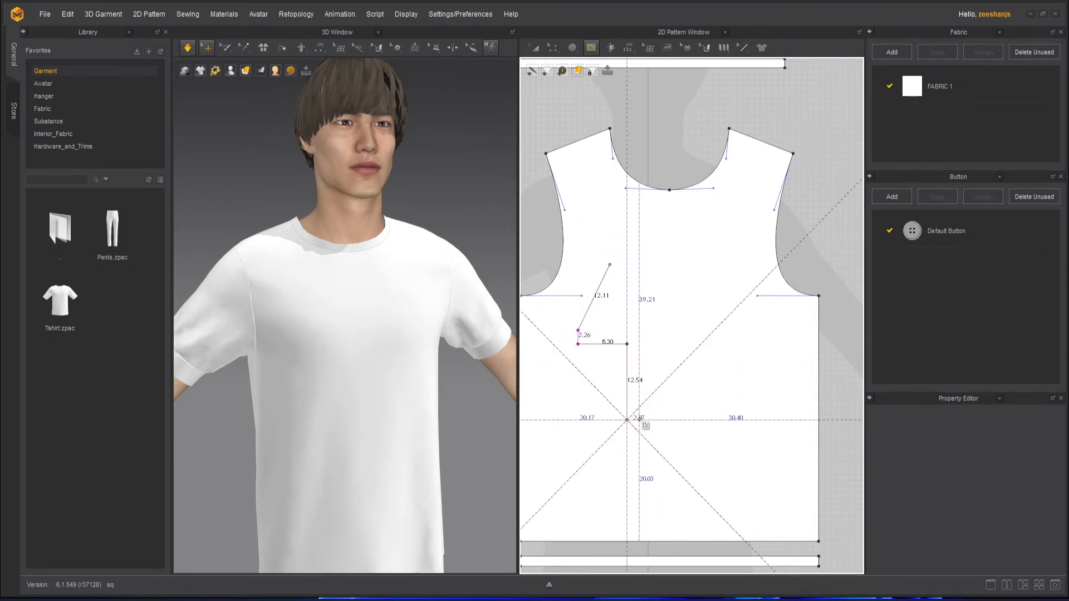
left_click(640, 420)
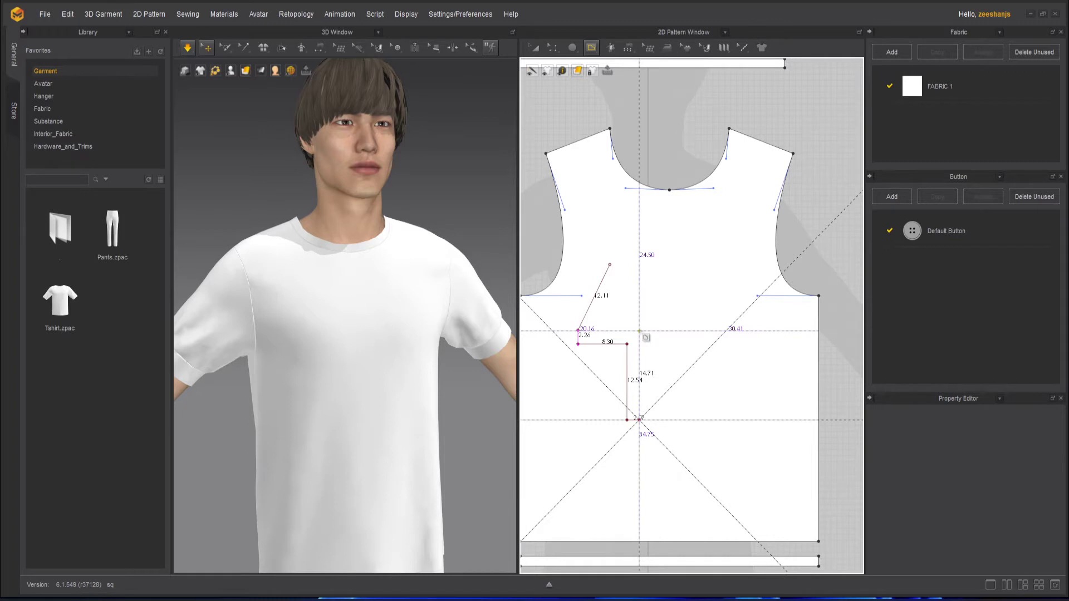
Close the figure 4 outline up the stem's right side, around a short upper arm about 6 cm high, and along the inner diagonal
left_click(639, 331)
left_click(627, 331)
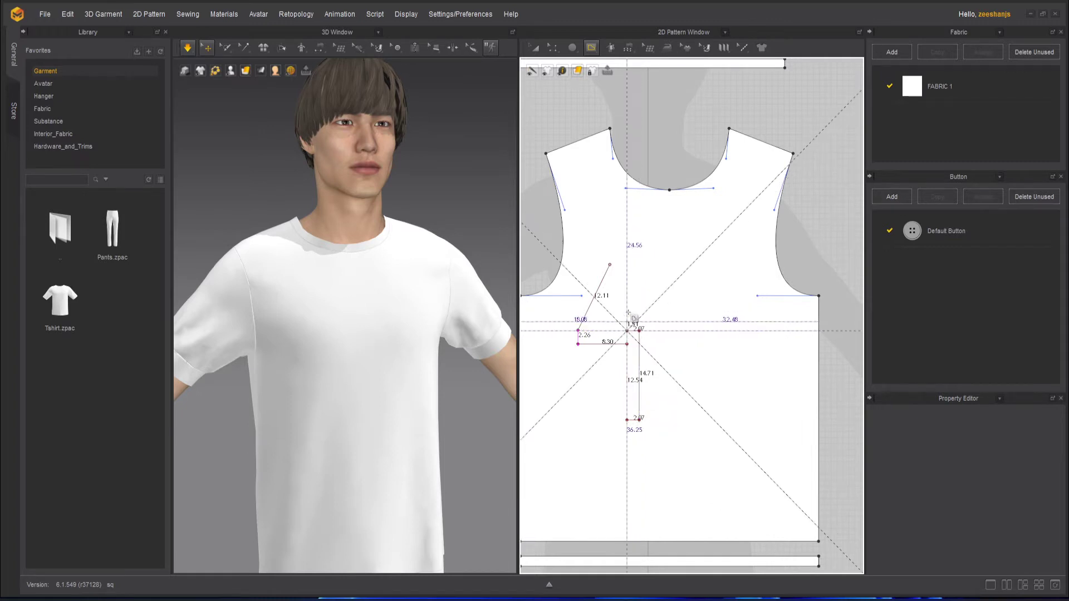
left_click(627, 295)
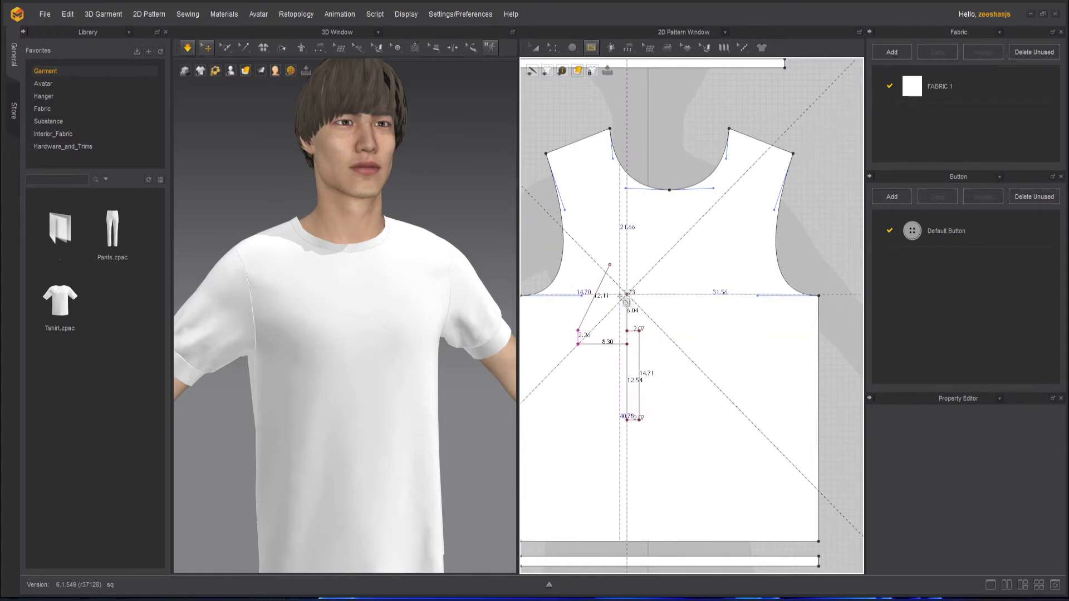
left_click(614, 295)
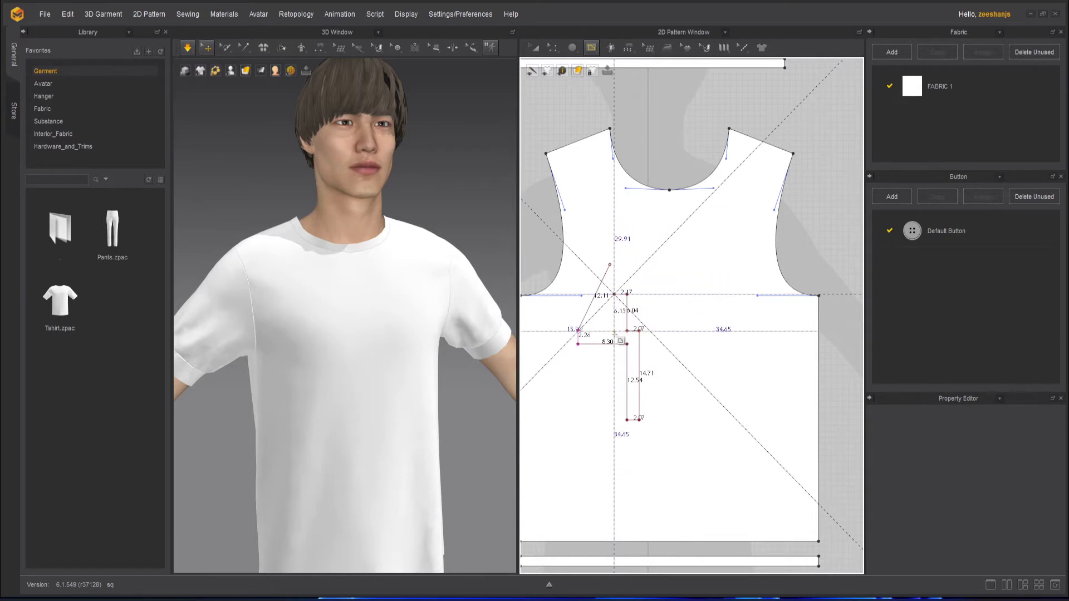
left_click(614, 330)
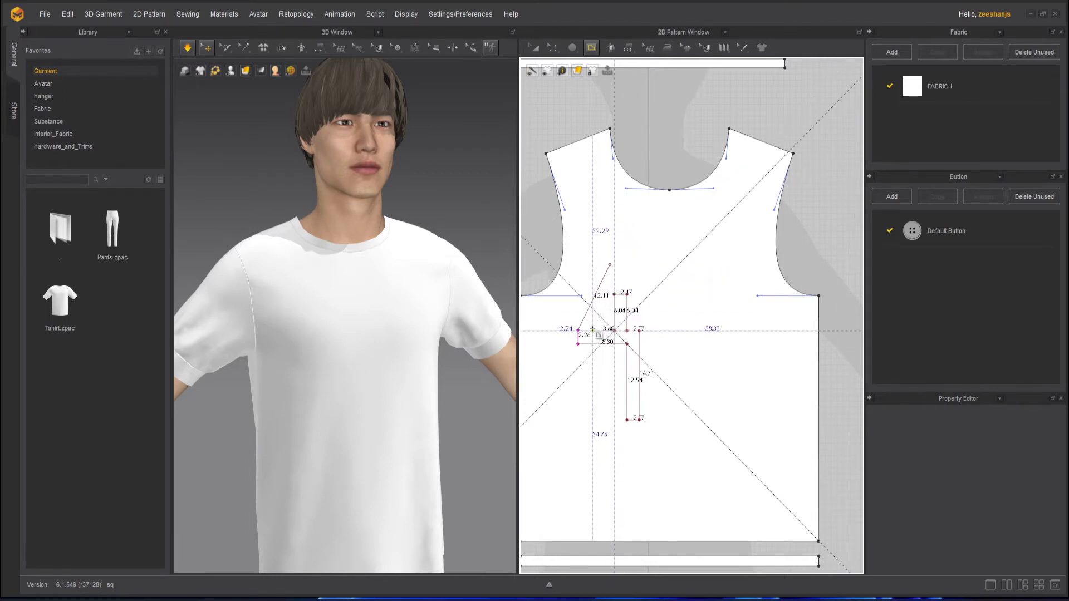
left_click(593, 331)
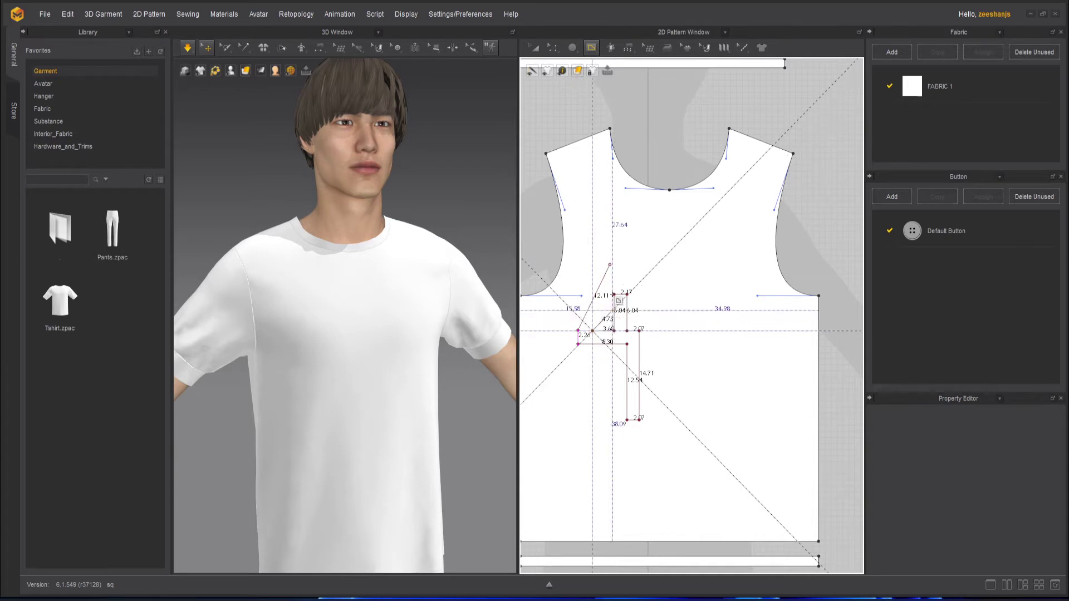
left_click(611, 266)
left_click(549, 48)
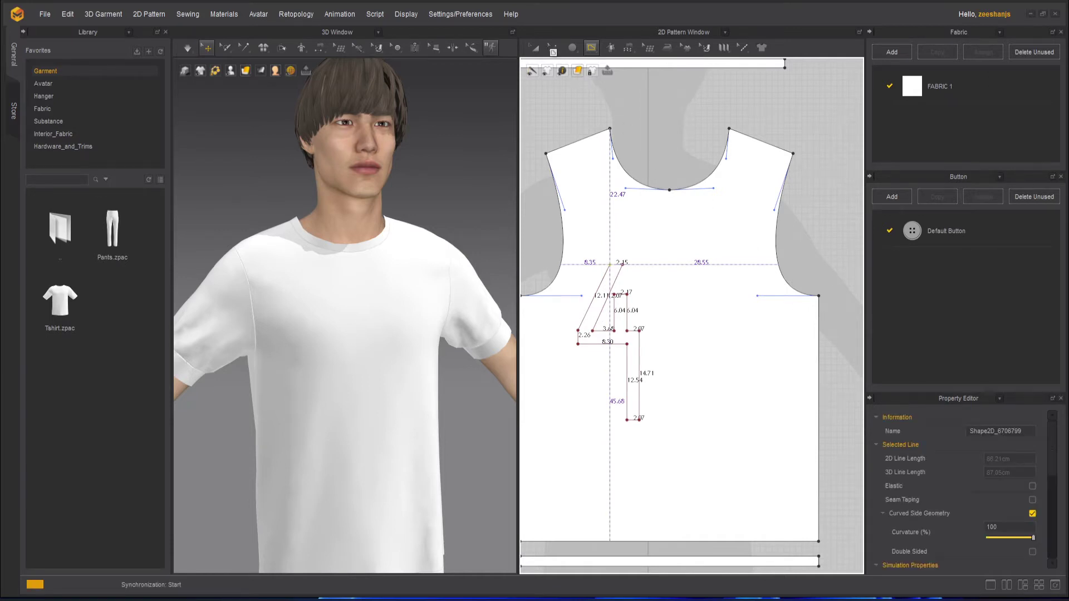
left_click(612, 264)
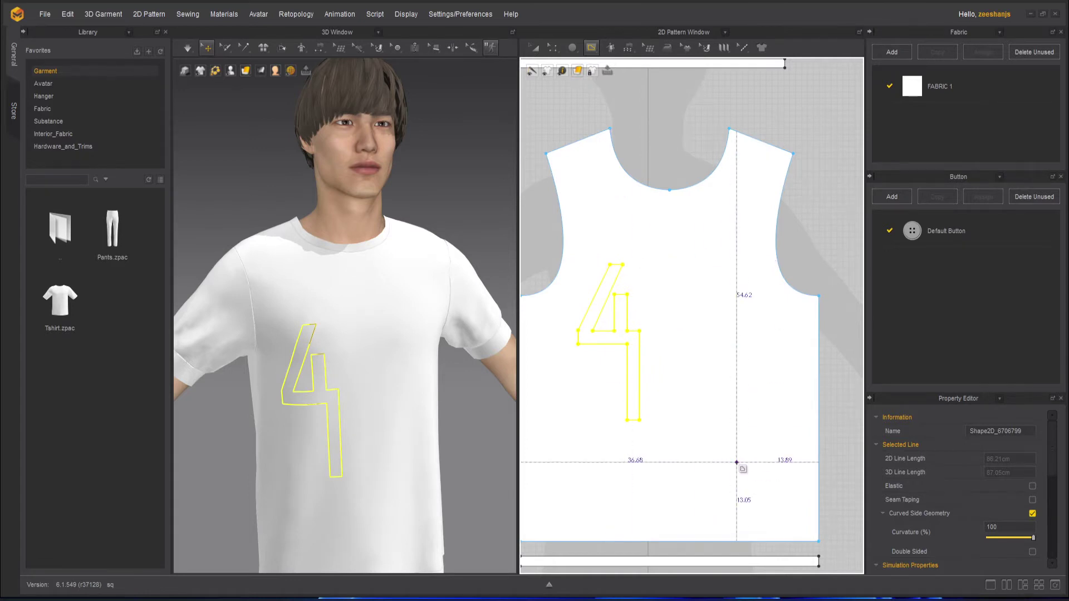
Delete the top of the short upper arm from the figure 4 outline, using Edit Pattern
scroll(635, 376, "up", 1)
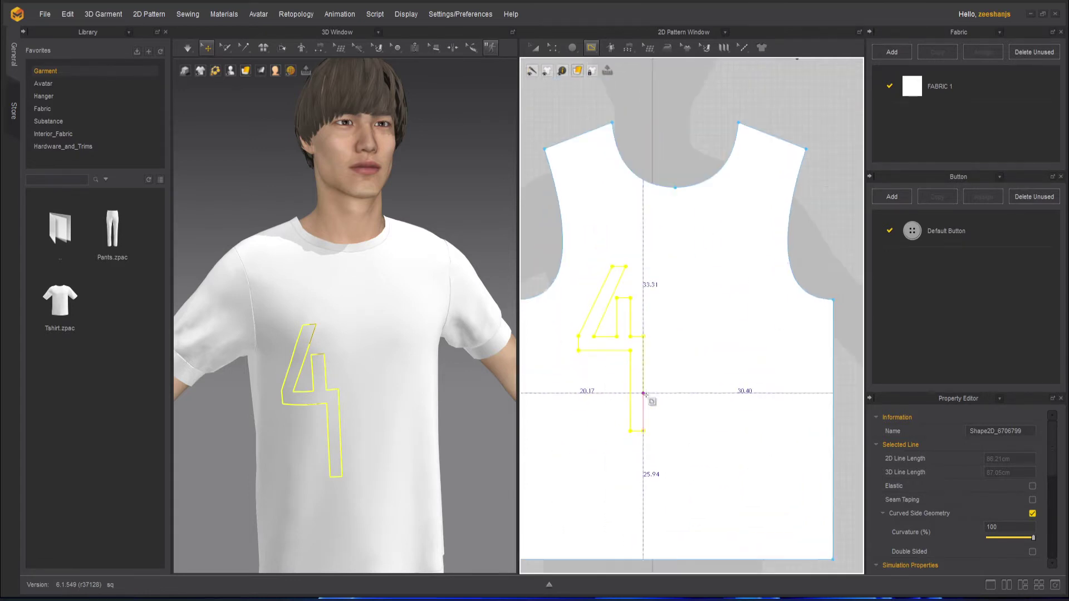
scroll(673, 365, "up", 3)
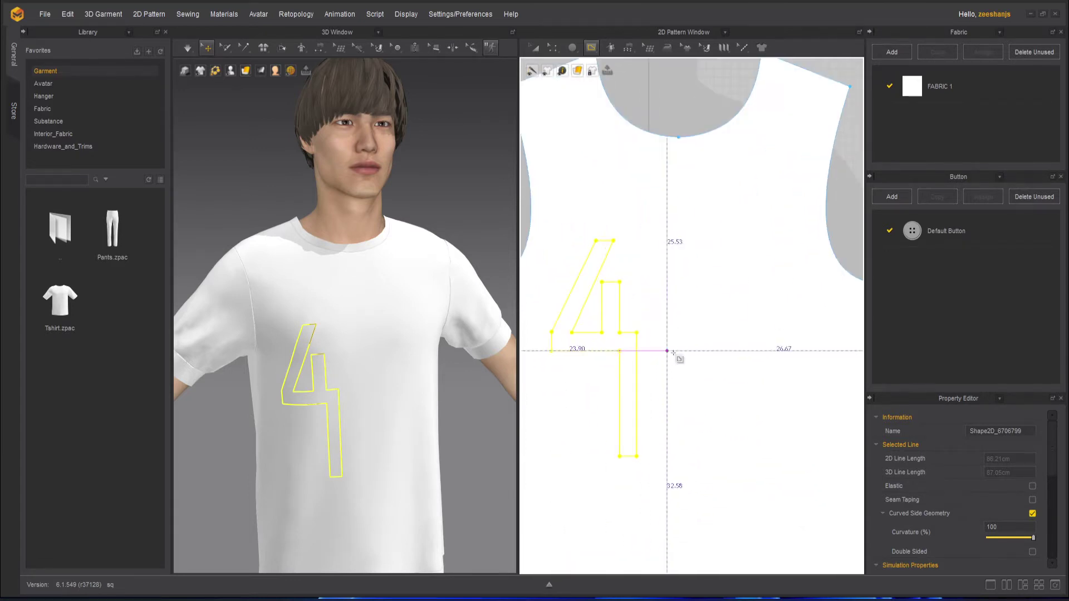
left_click(553, 49)
left_click(577, 71)
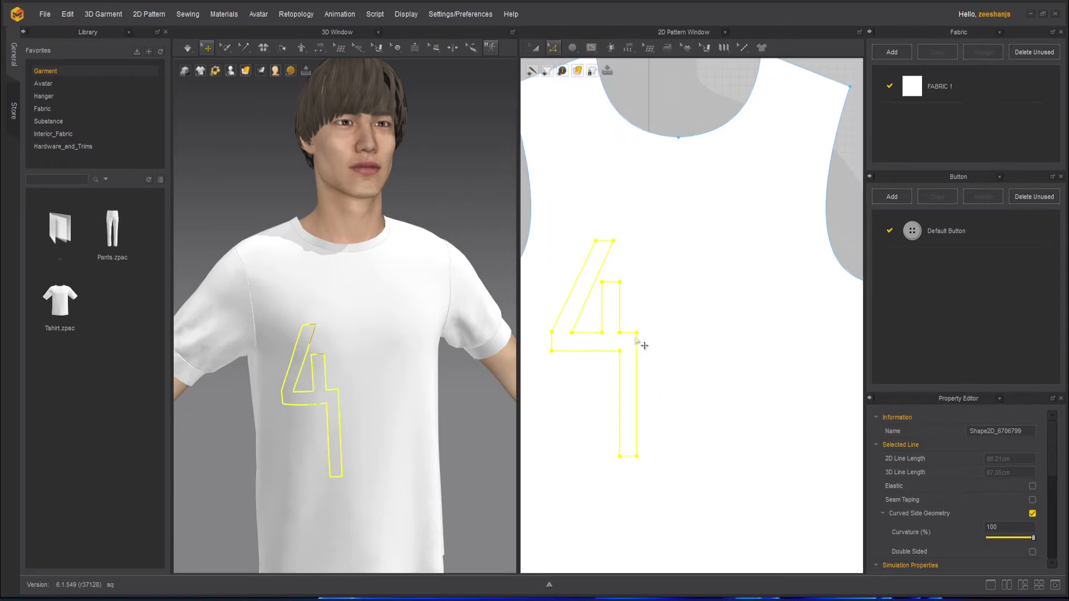
left_click(634, 341)
left_click(620, 333)
scroll(620, 333, "up", 5)
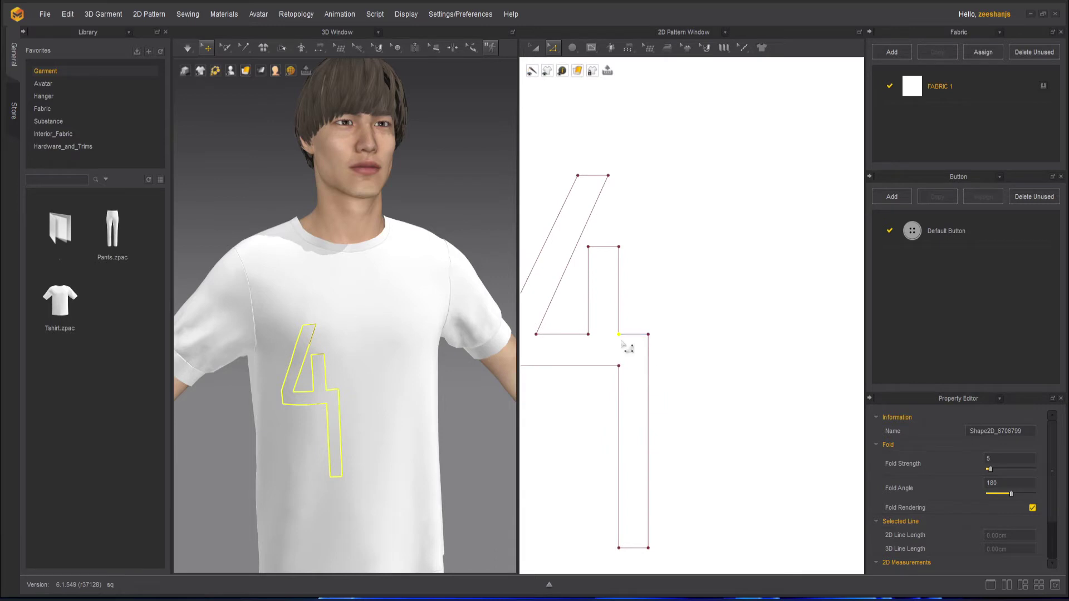
left_click(612, 257)
key("Delete")
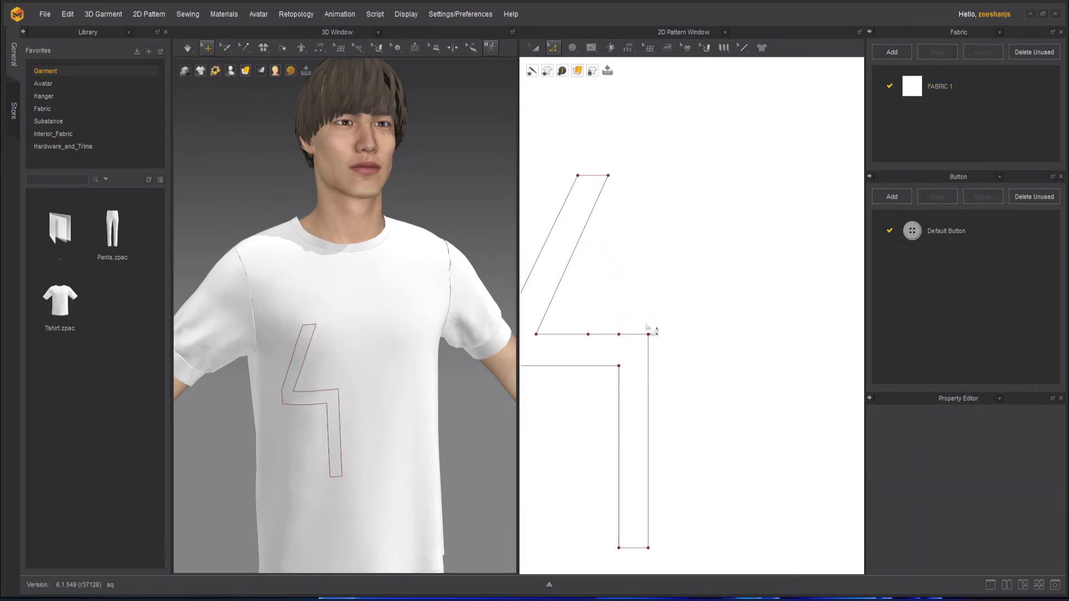
Delete the leftover point on the crossbar and raise the short segment above the stem, making its right side about 21 cm long
left_click(589, 335)
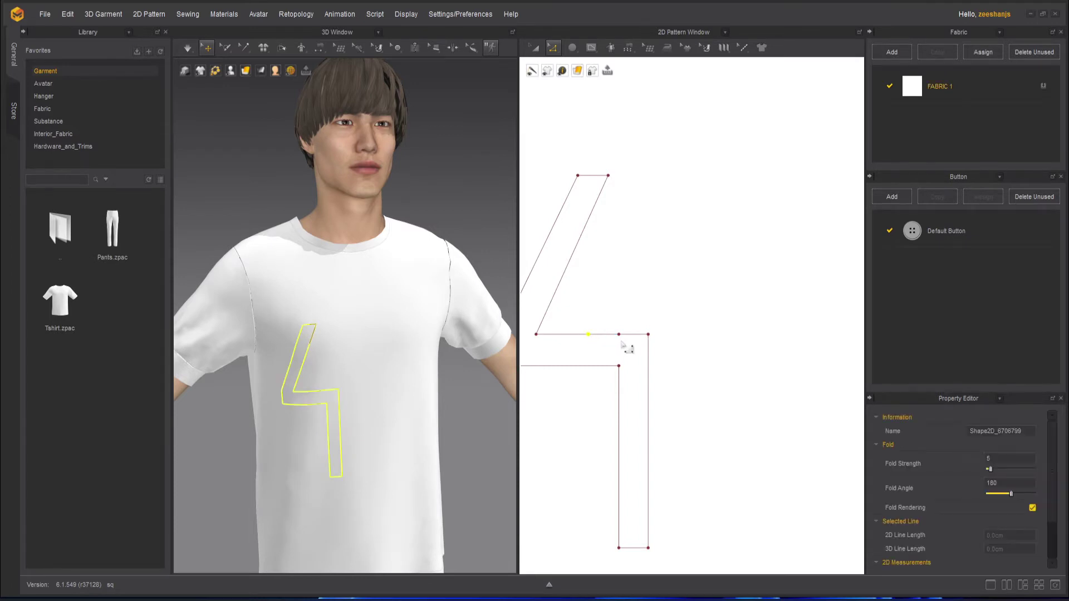
key("Delete")
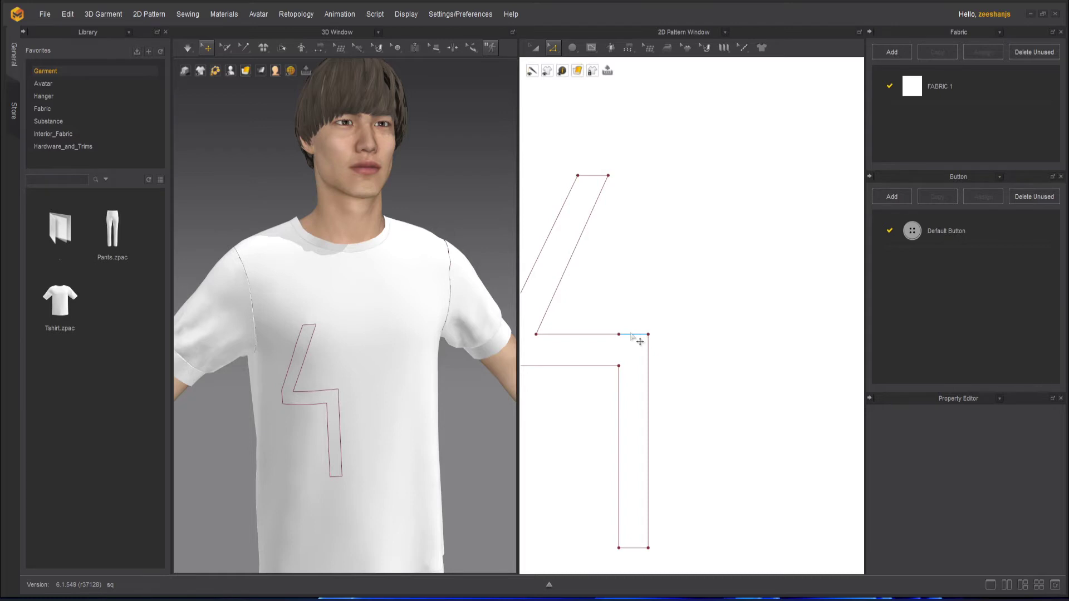
left_click_drag(639, 342, 640, 250)
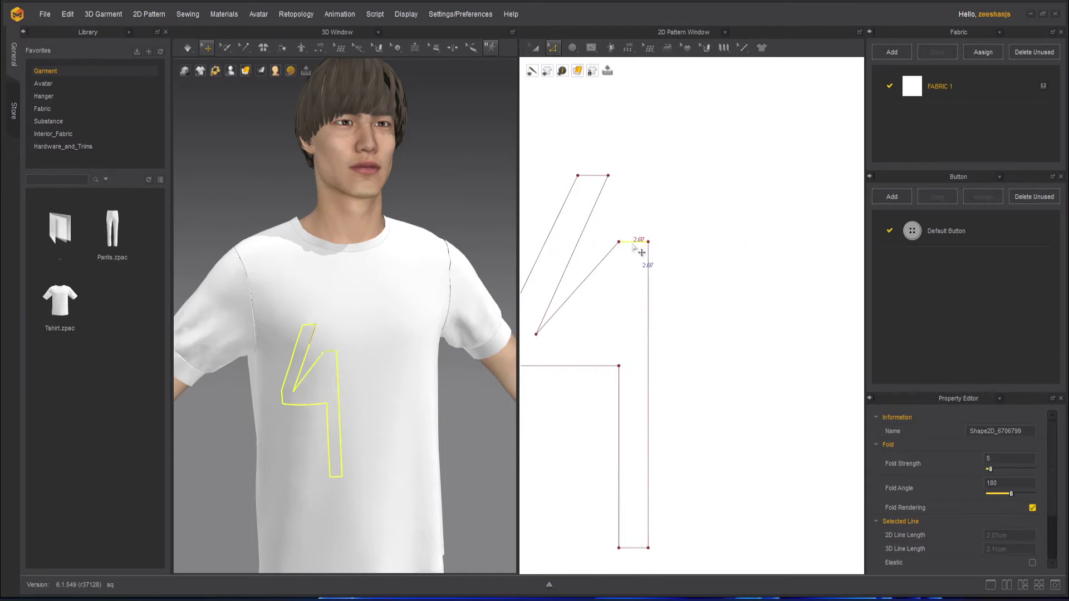
Add a point on the slanted line between crossbar and stem top, and move it to square the inner corner where they meet
left_click(591, 49)
left_click(554, 48)
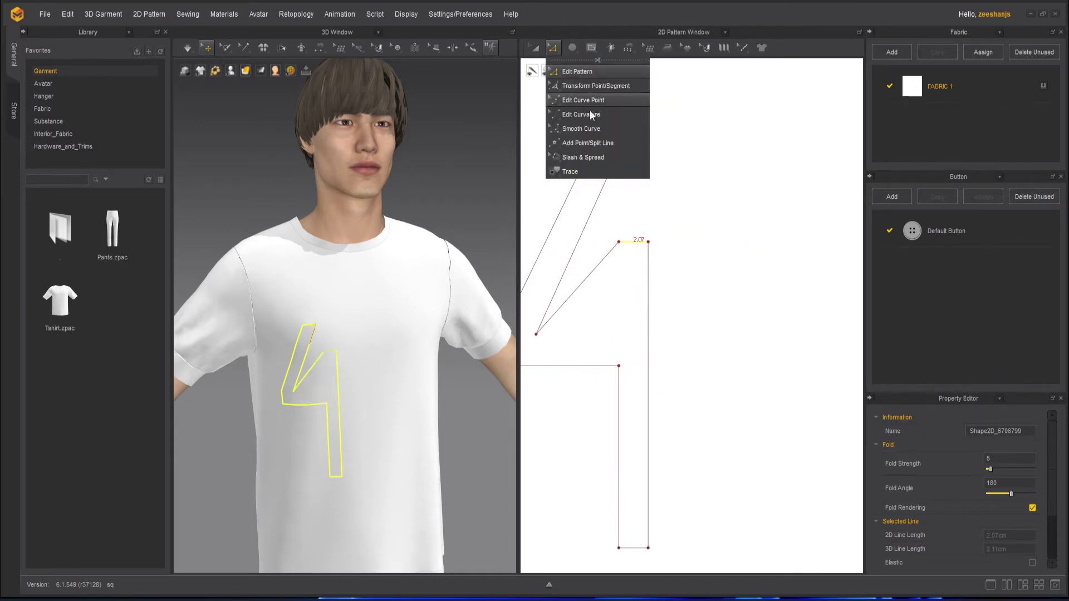
left_click(600, 144)
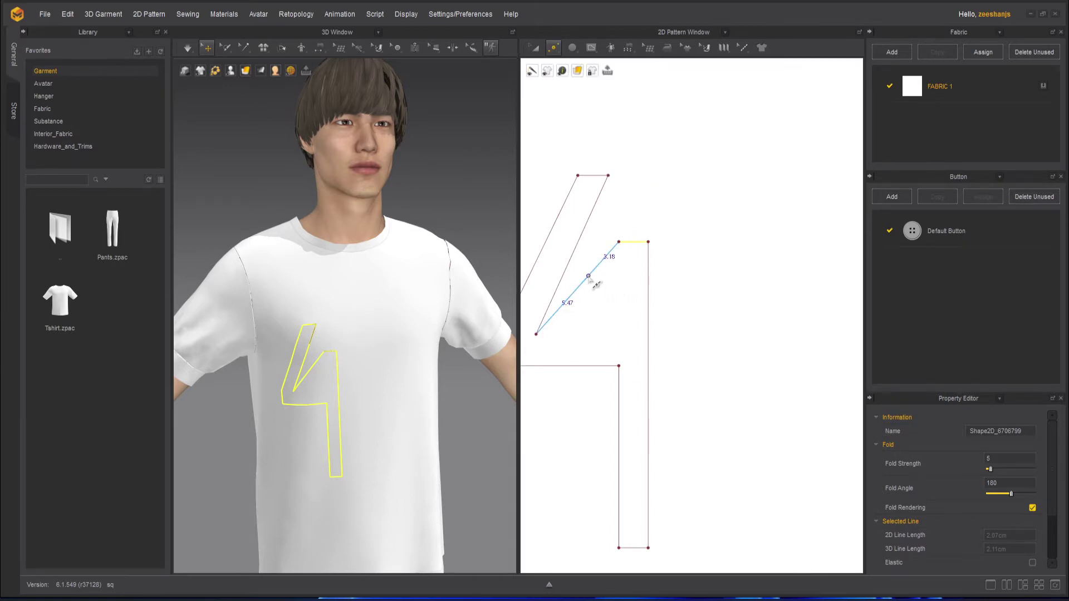
left_click(588, 276)
left_click(553, 48)
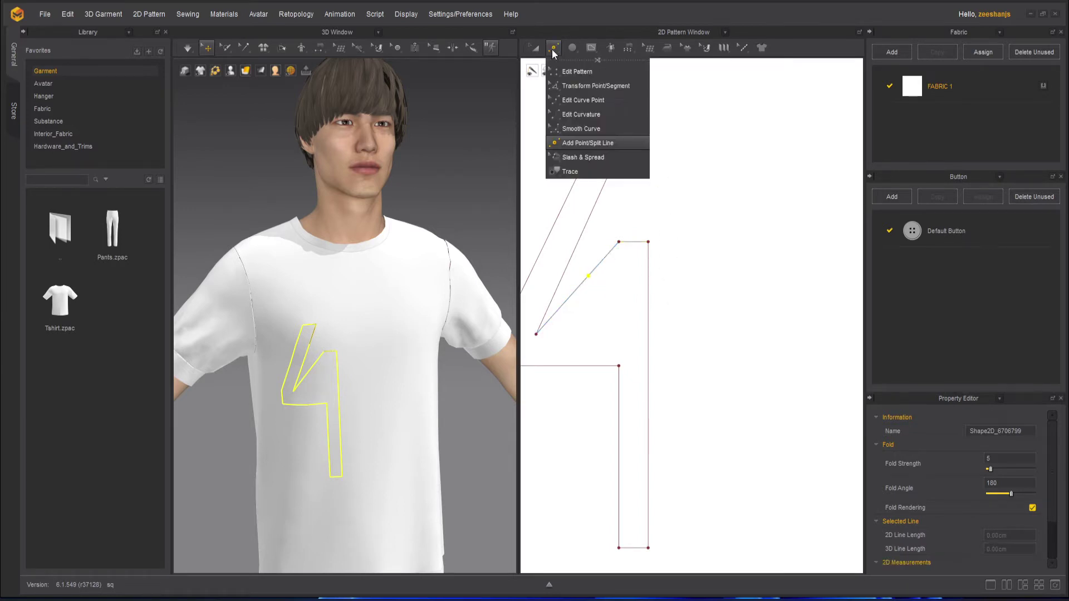
left_click(587, 72)
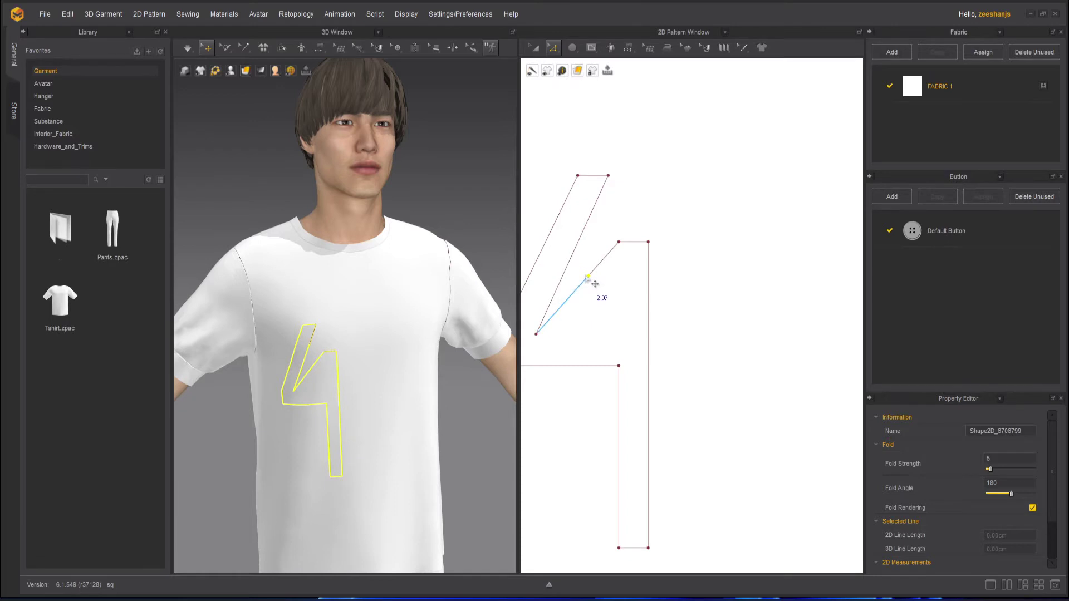
left_click_drag(588, 276, 629, 341)
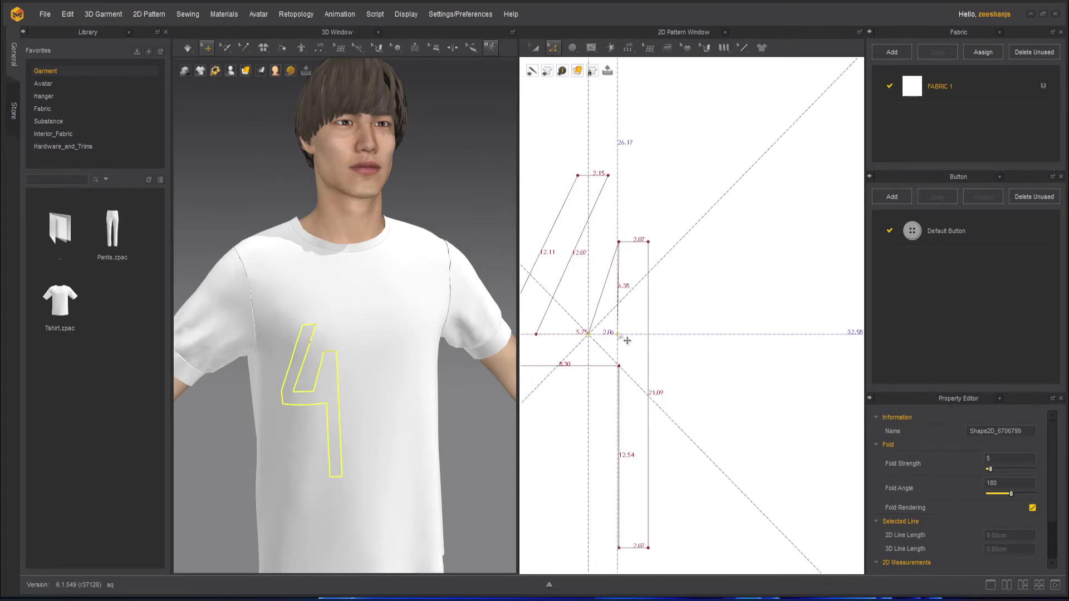
left_click_drag(628, 341, 629, 340)
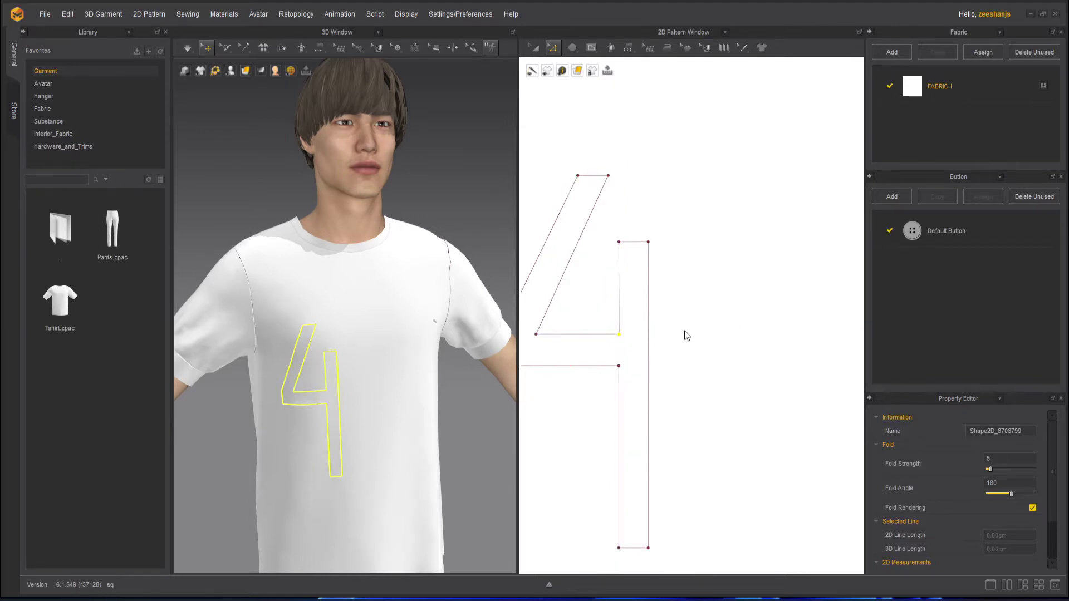
right_click_drag(684, 334, 735, 320)
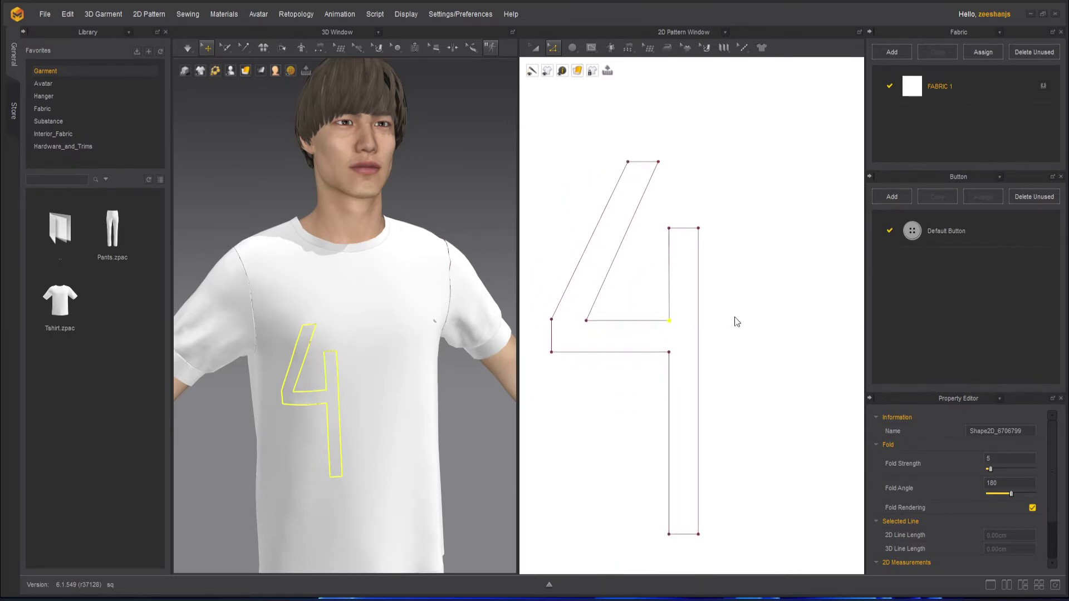
Add two points on the 4's right stem side, level with the crossbar edges, and pull the segment between them outward about 3.2 cm
left_click(556, 44)
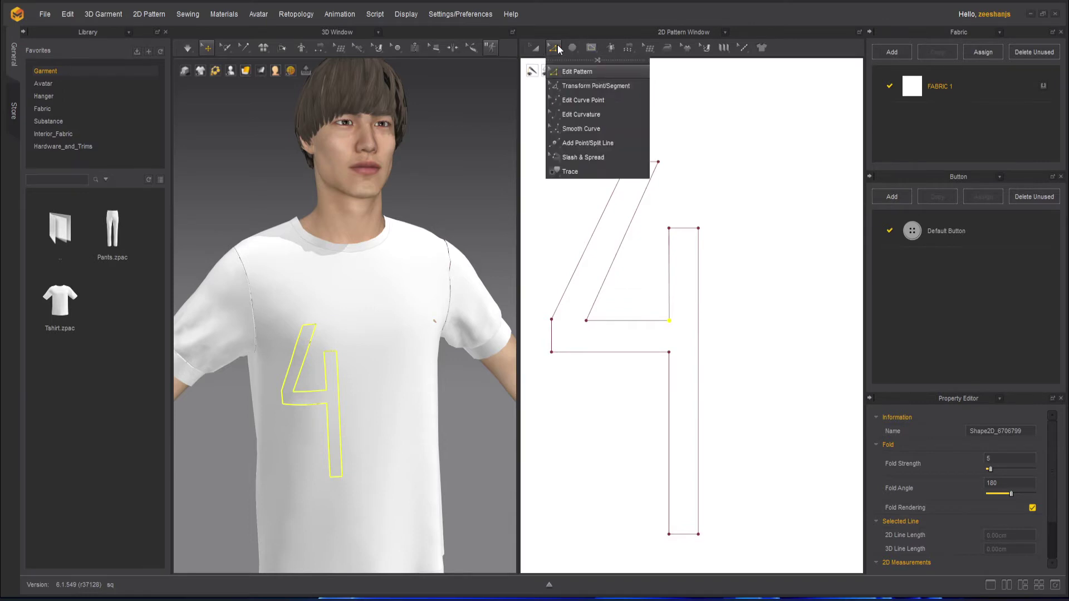
left_click(601, 144)
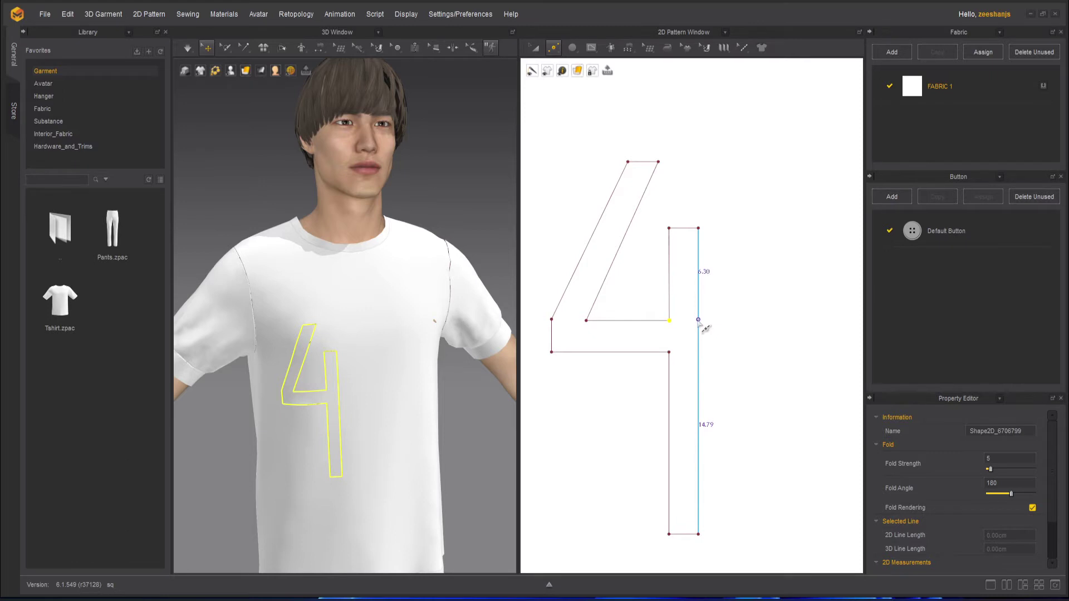
left_click(698, 321)
left_click(699, 353)
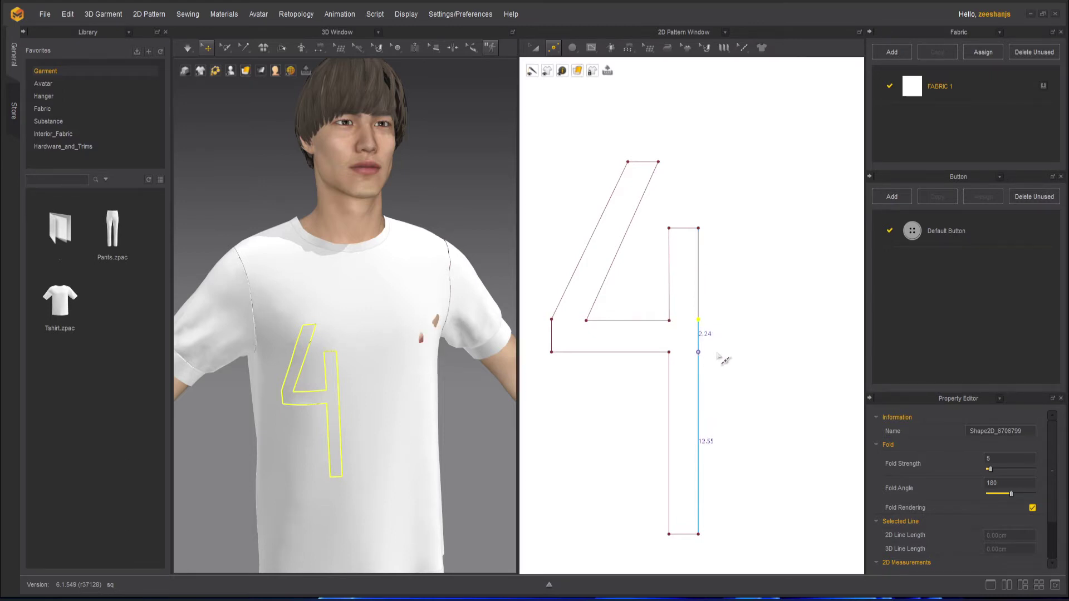
left_click(553, 50)
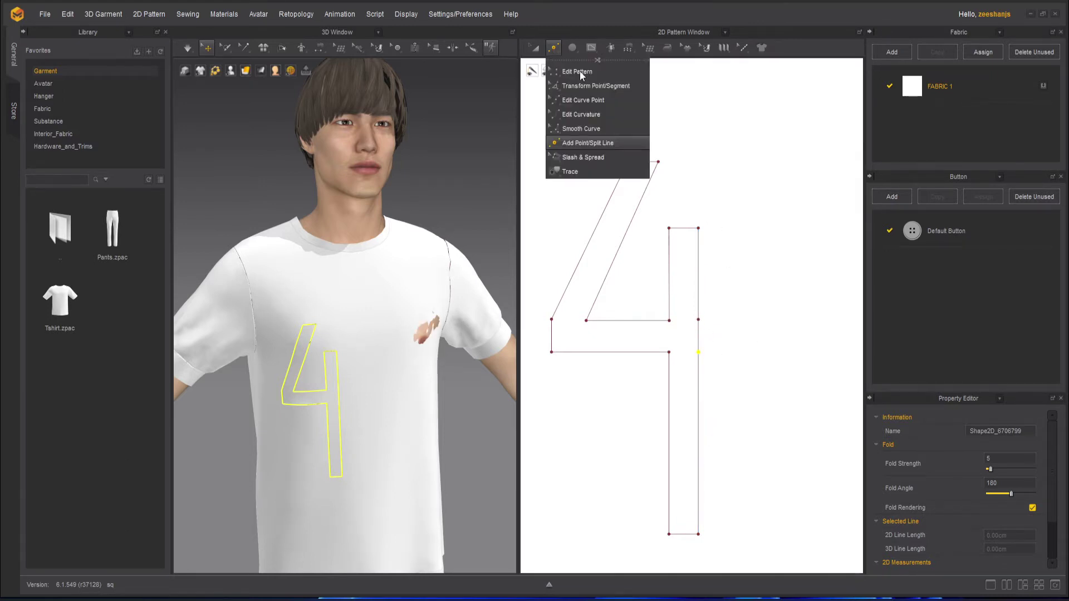
left_click(579, 127)
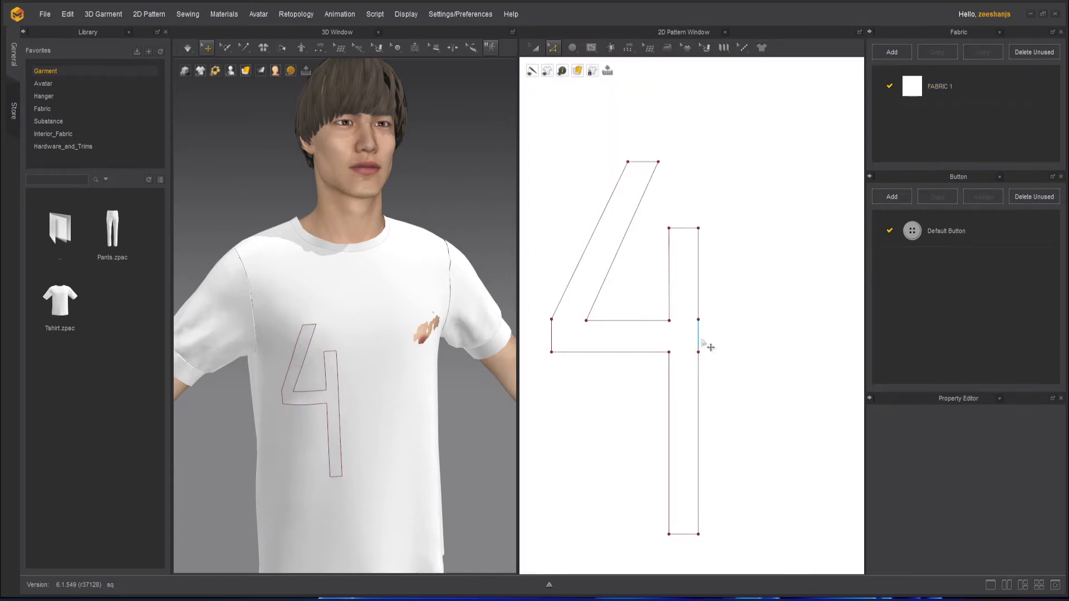
left_click_drag(697, 338, 753, 349)
Add one point on each slanted line above and below the pulled-out crossbar end of the 4
left_click(557, 49)
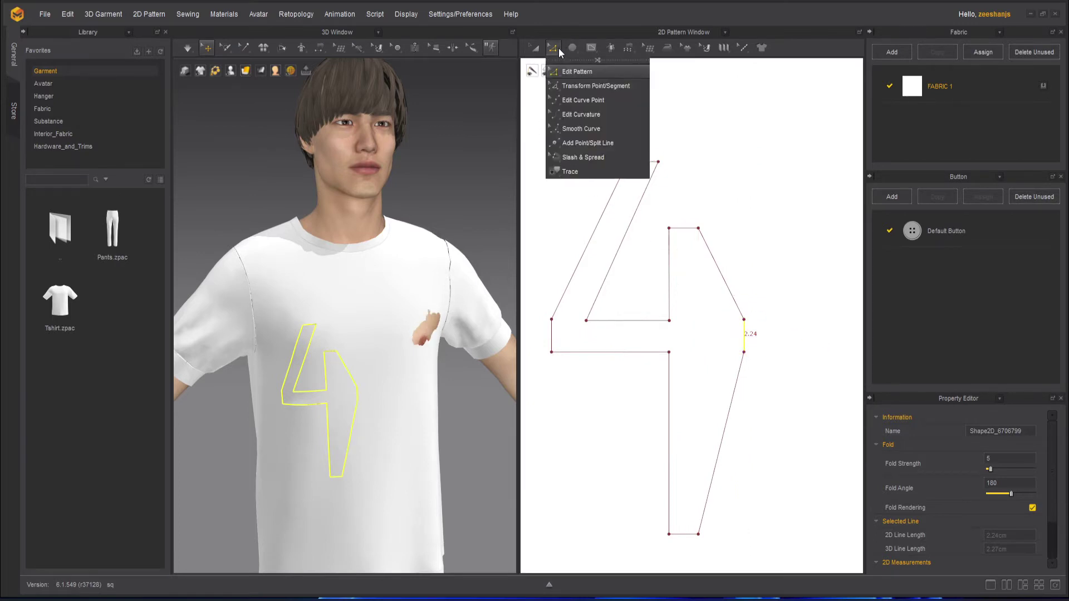
left_click(605, 144)
left_click(732, 294)
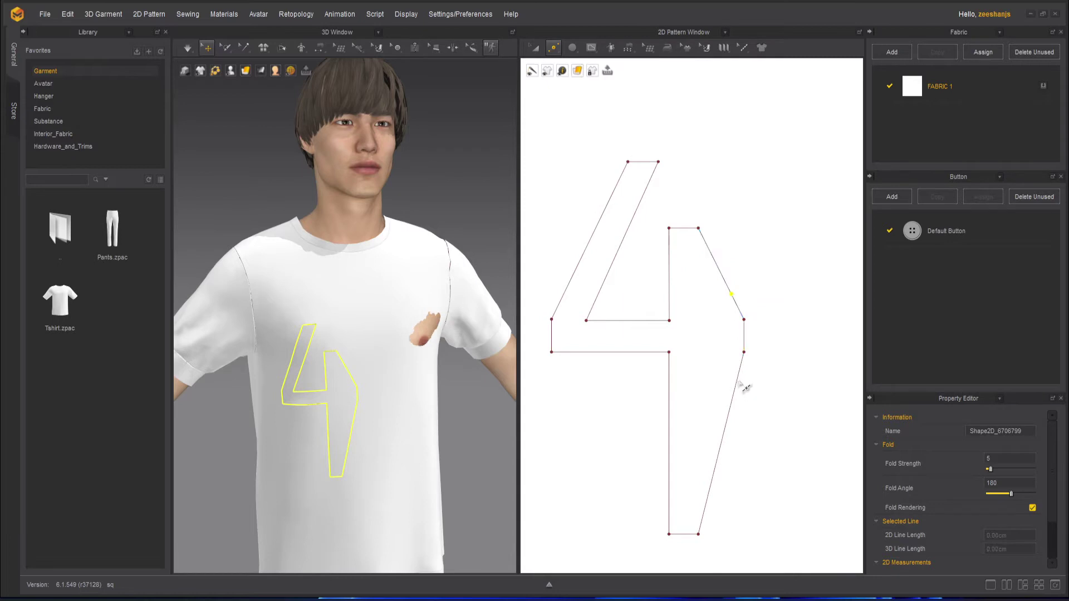
left_click(737, 379)
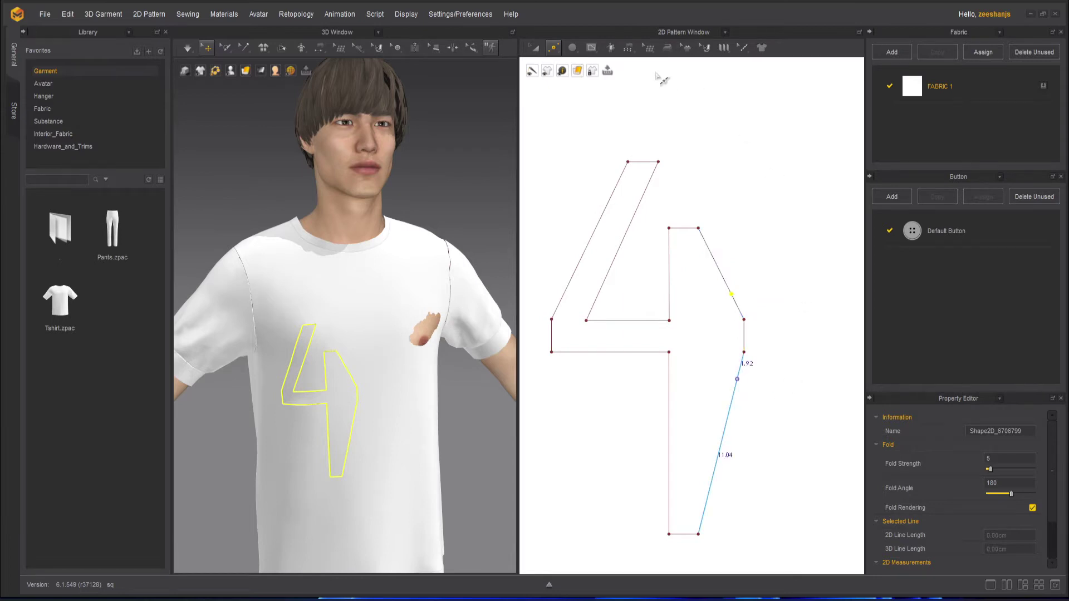
Move the two new points onto the stem to square the corners, and shorten the 4's projecting crossbar end
left_click(553, 48)
left_click(575, 86)
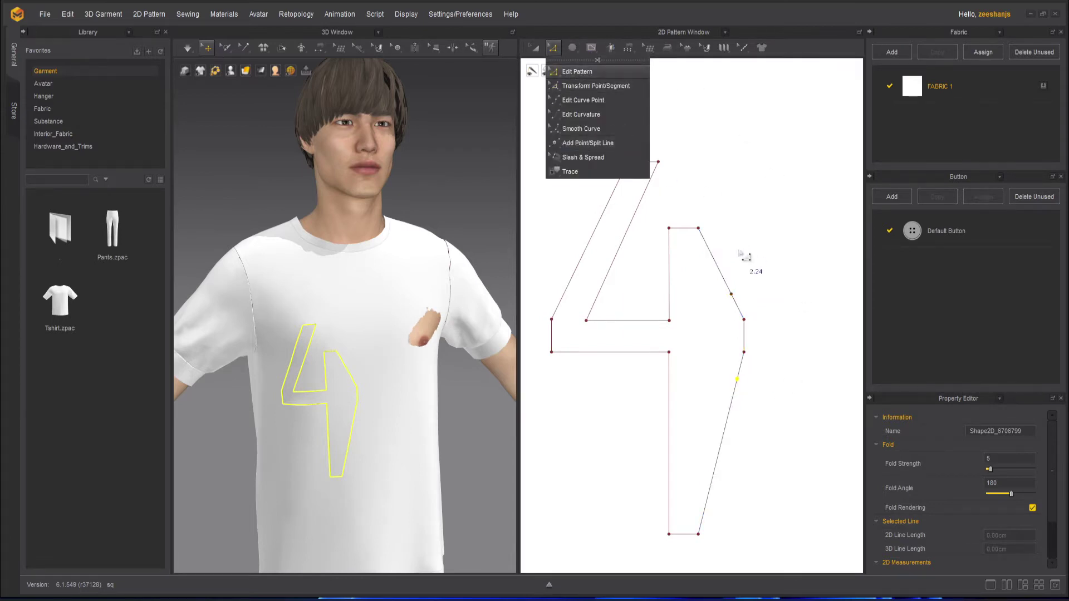
left_click_drag(740, 301, 704, 326)
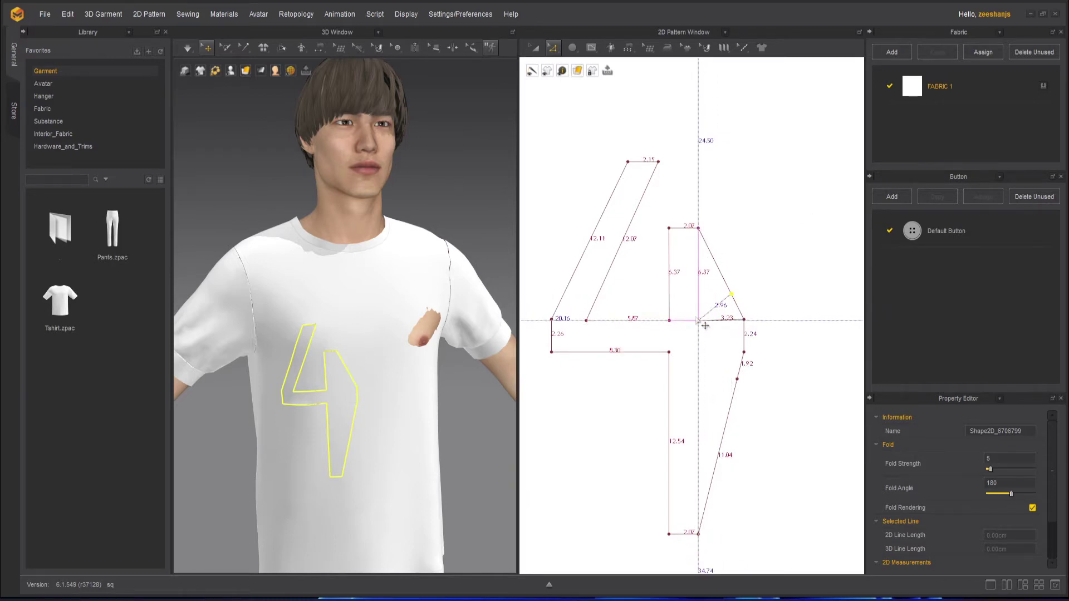
left_click_drag(705, 326, 705, 325)
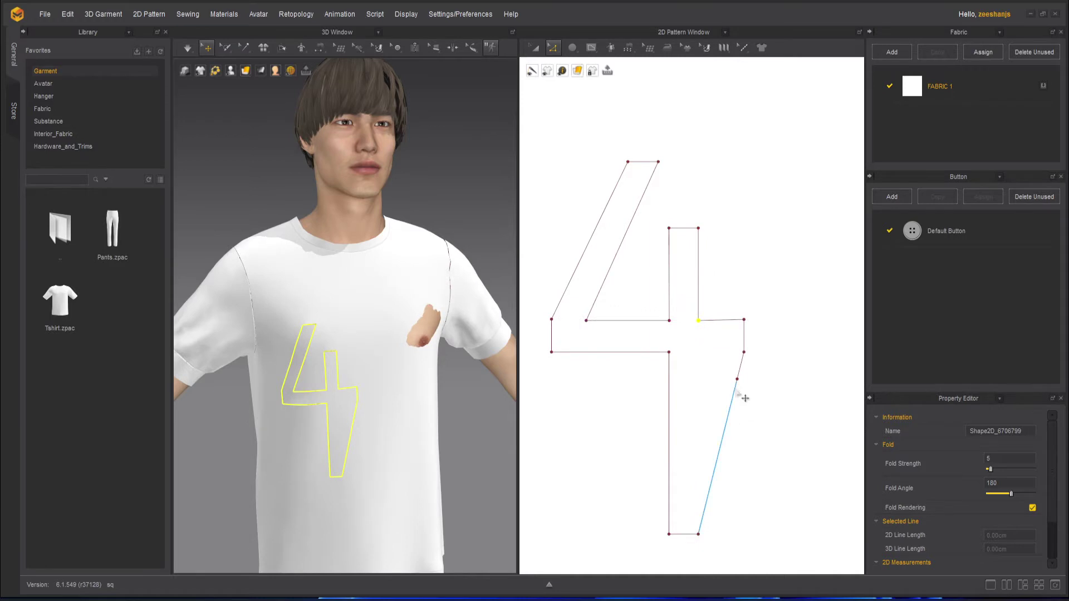
mouse_move(737, 380)
left_mouse_down()
mouse_move(708, 365)
mouse_move(745, 337)
mouse_move(728, 341)
mouse_move(734, 381)
left_mouse_up()
left_click(733, 377)
Draw an internal rectangle about 2 cm wide and 26 cm tall to the right of the 4, aligned with its top and bottom
scroll(735, 377, "down", 3)
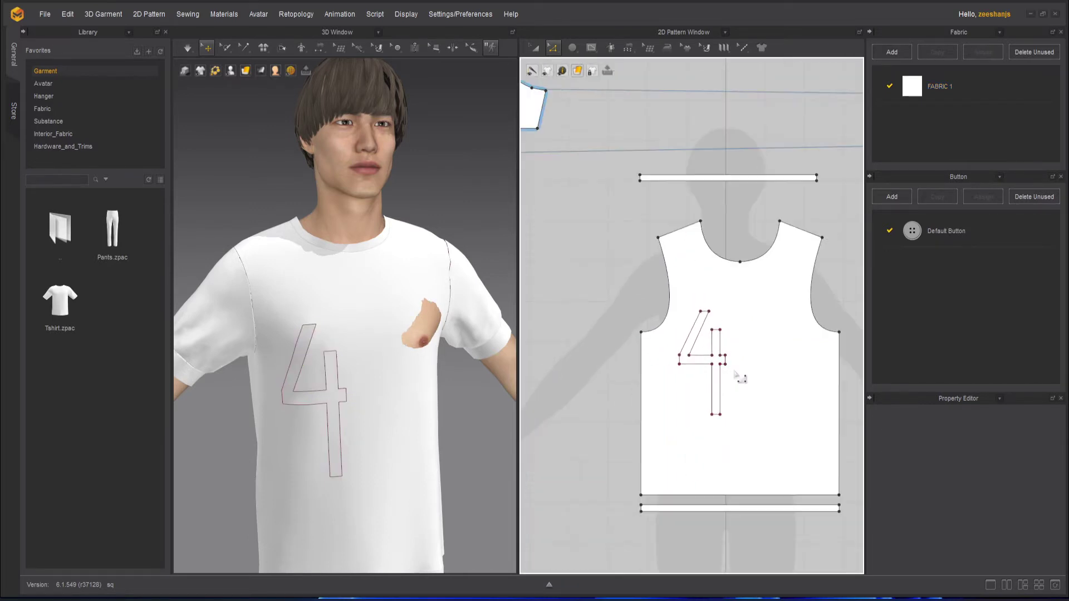
scroll(787, 403, "up", 3)
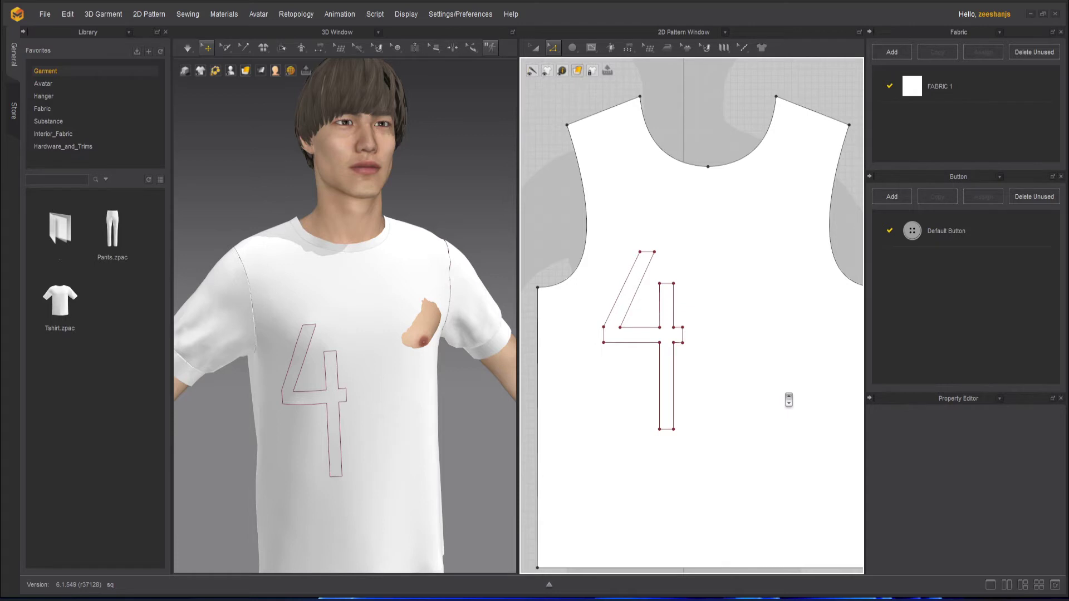
scroll(711, 358, "down", 1)
scroll(745, 378, "up", 1)
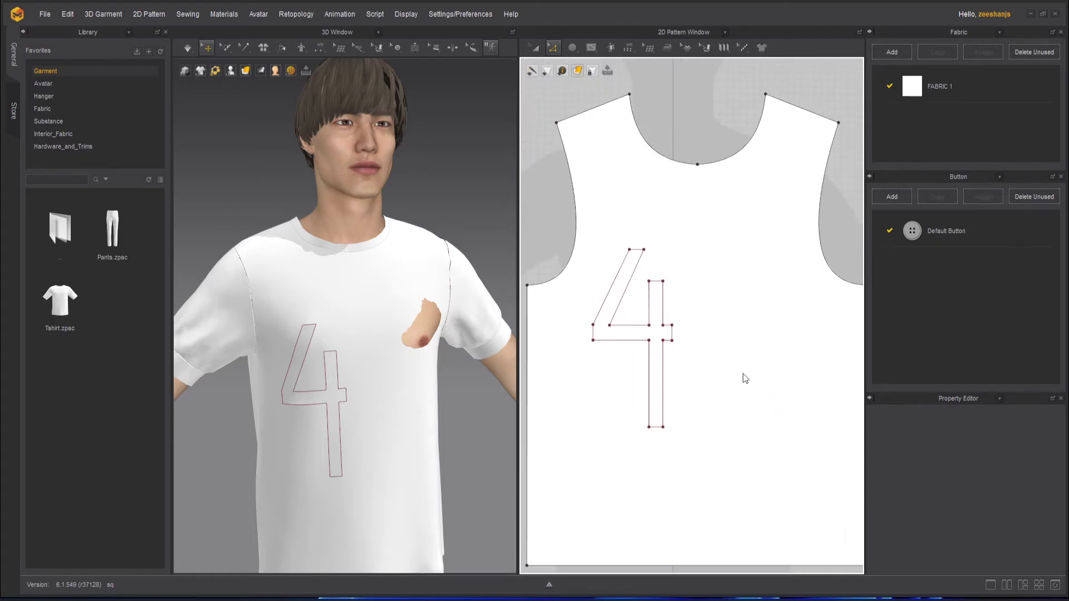
right_click_drag(743, 374, 713, 364)
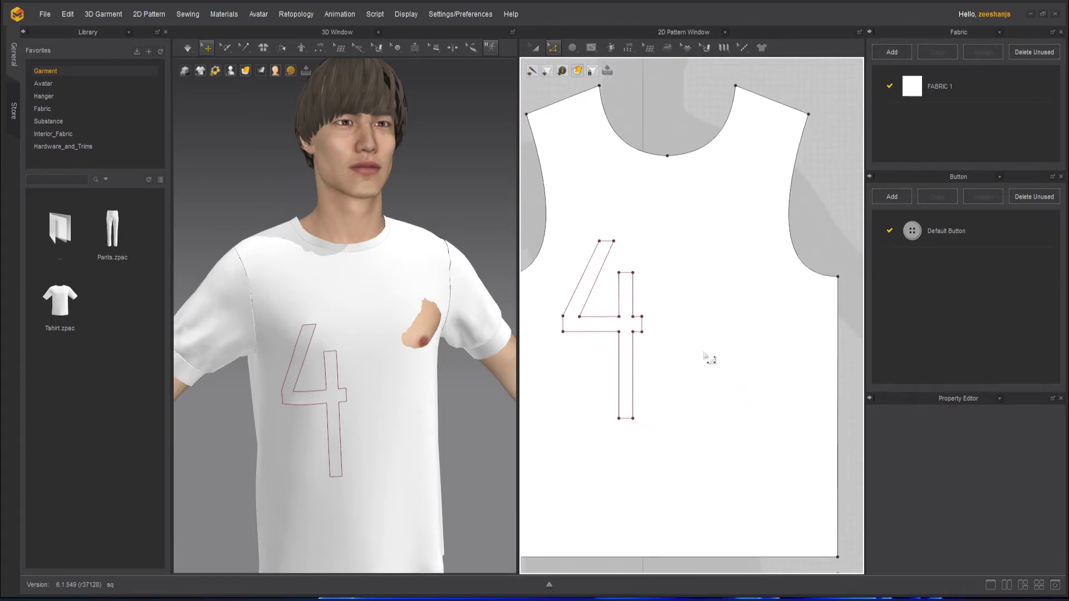
left_click(592, 49)
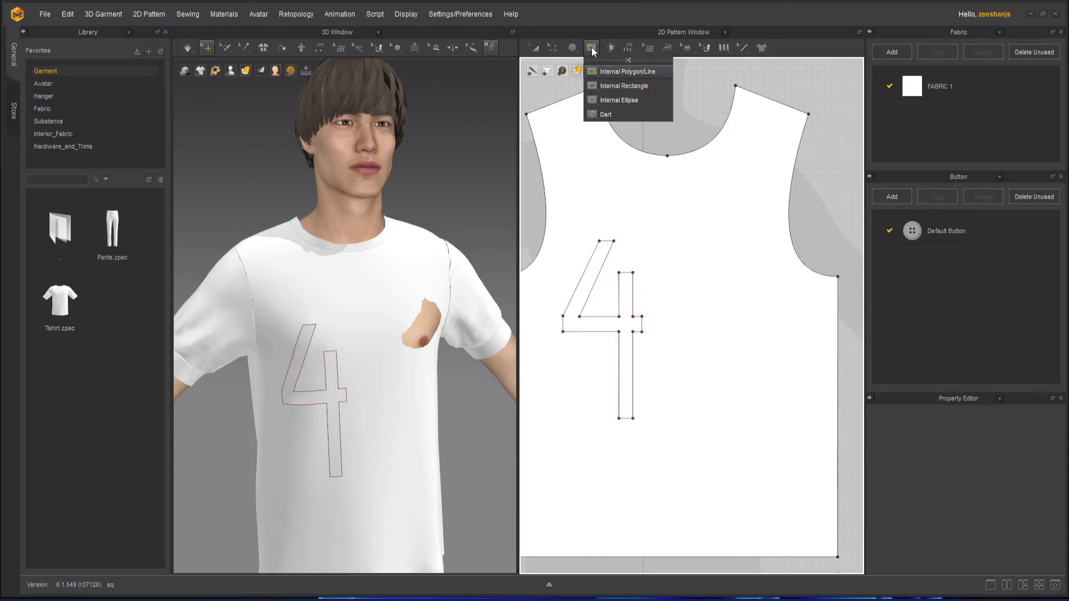
left_click(612, 85)
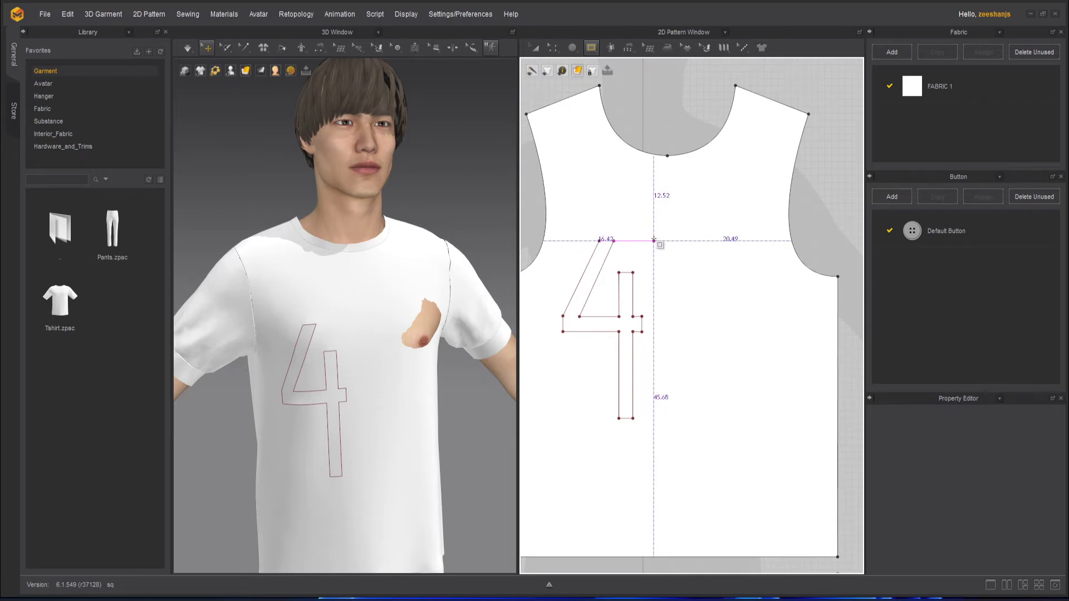
left_click_drag(656, 240, 671, 420)
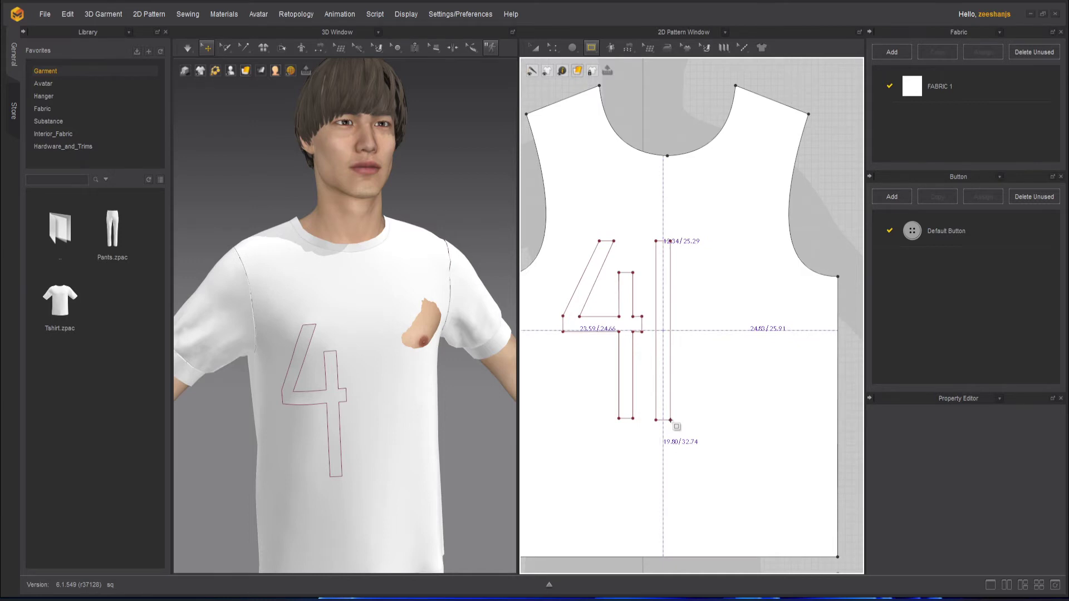
left_click_drag(670, 420, 670, 420)
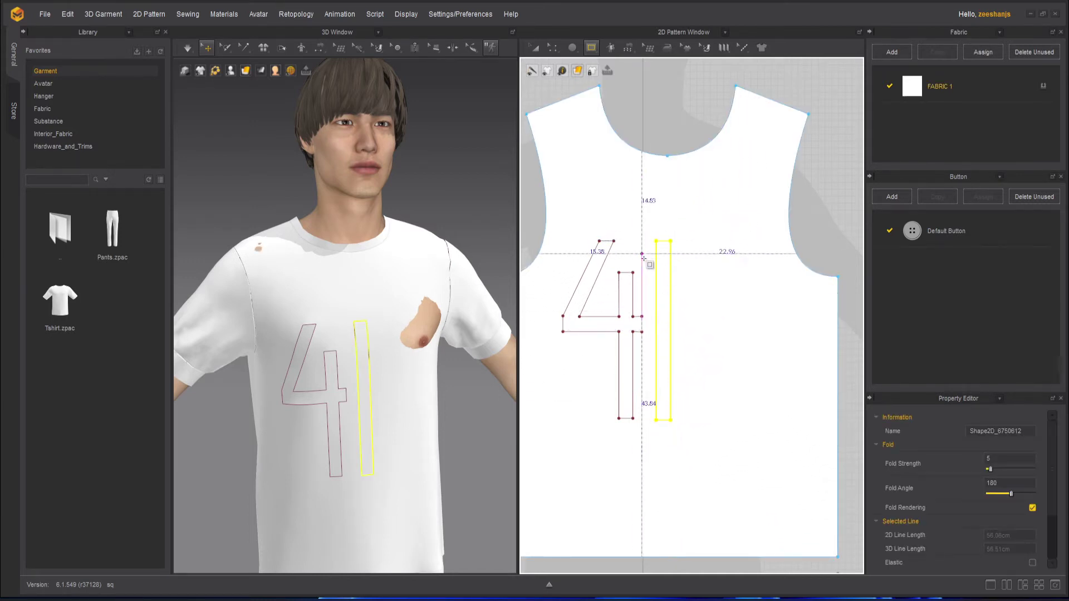
Add four points in two close pairs near the upper end of the tall rectangle's left side
scroll(681, 253, "up", 3)
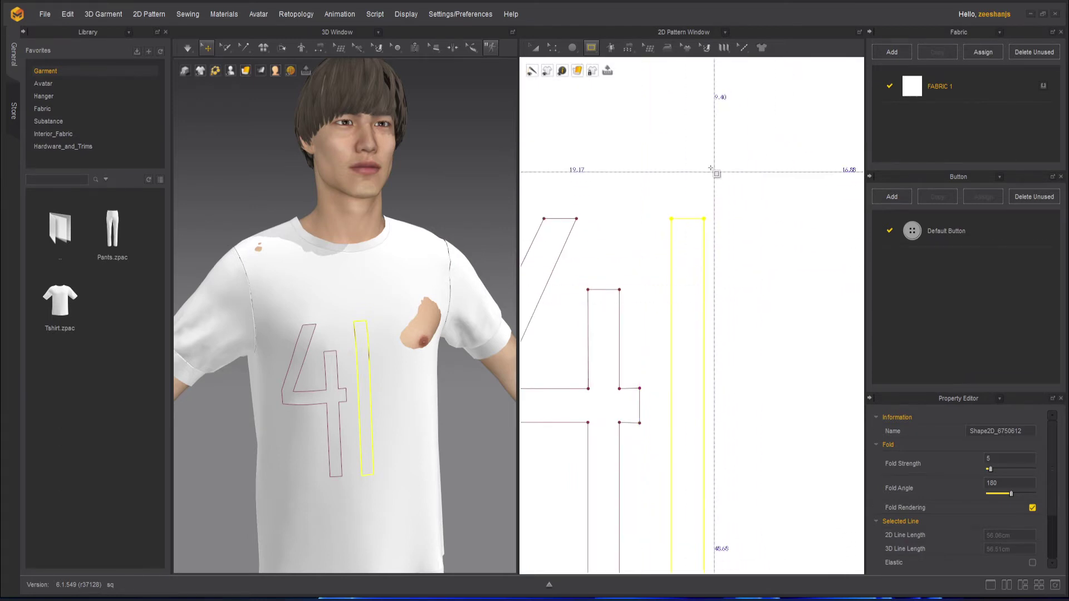
left_click(591, 49)
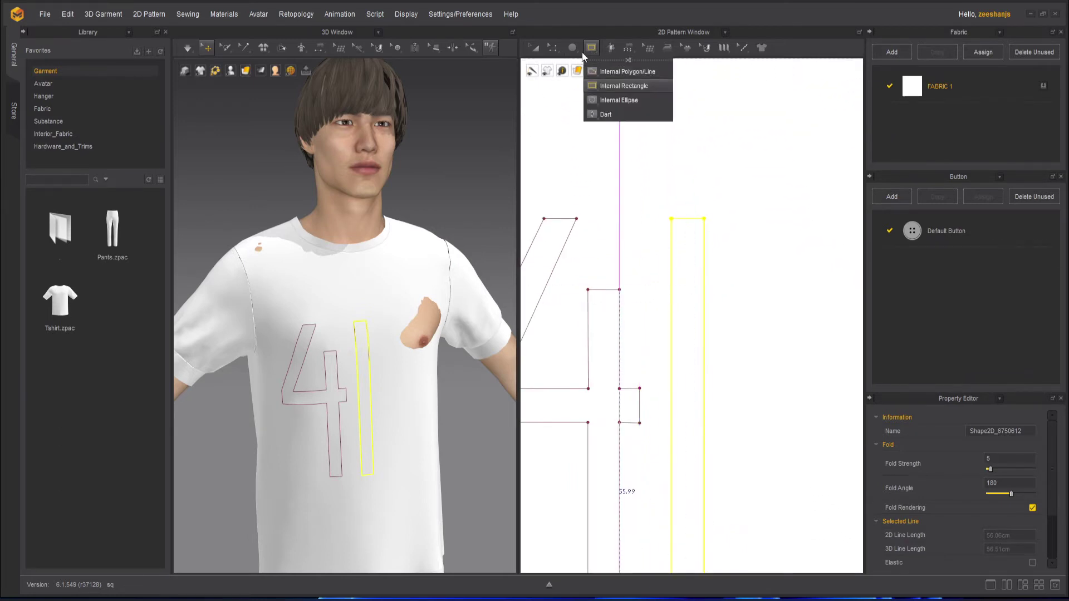
left_click(553, 47)
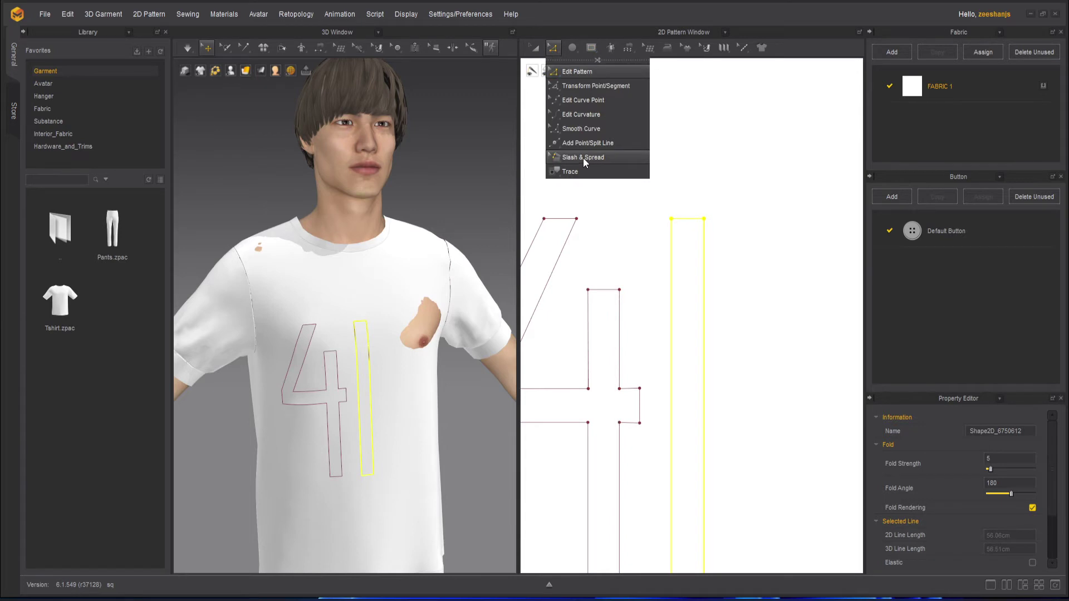
left_click(603, 144)
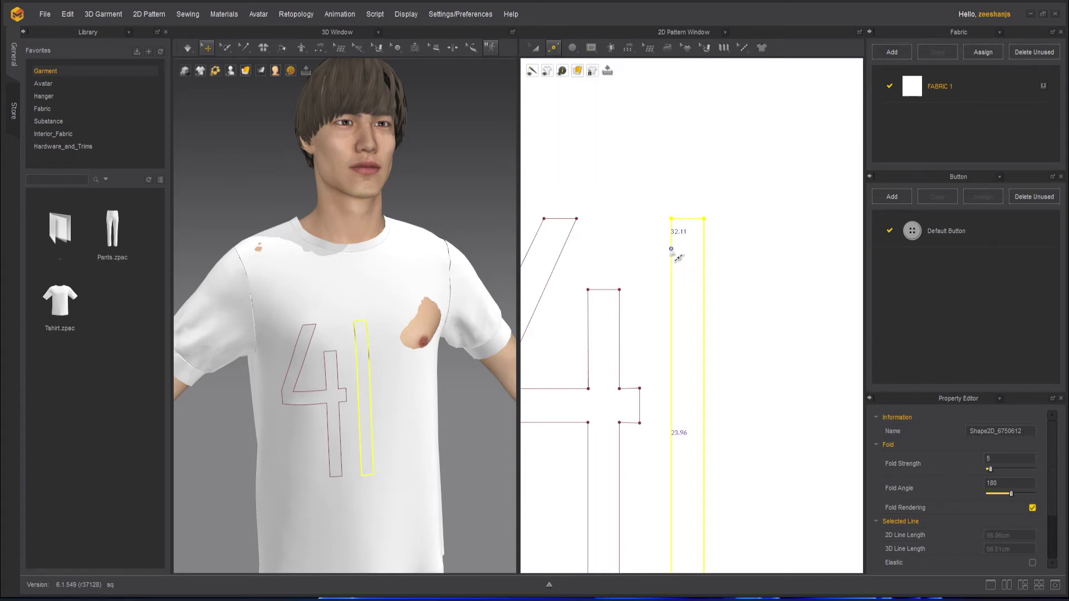
left_click(671, 239)
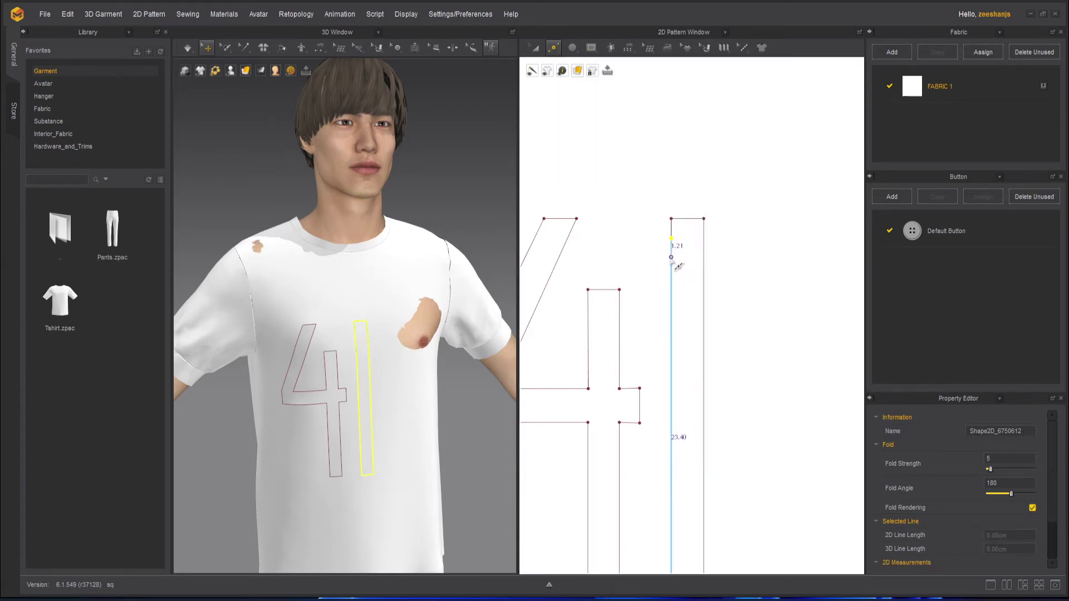
left_click(671, 245)
left_click(671, 277)
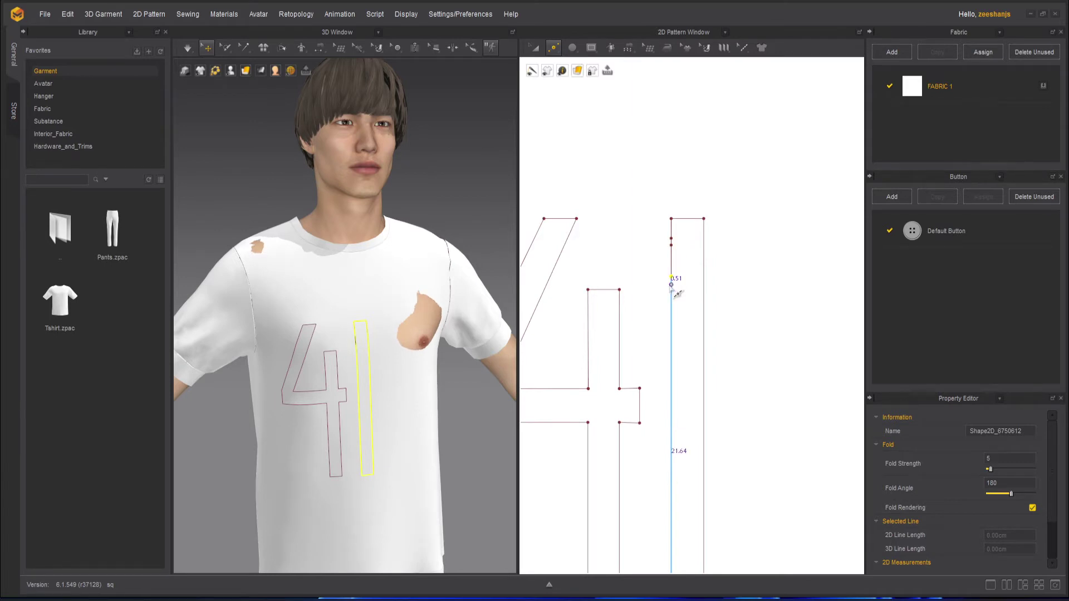
left_click(671, 285)
Pull the segment between the two point pairs outward to the left and square its corners, forming the flag of a figure 1
left_click(549, 50)
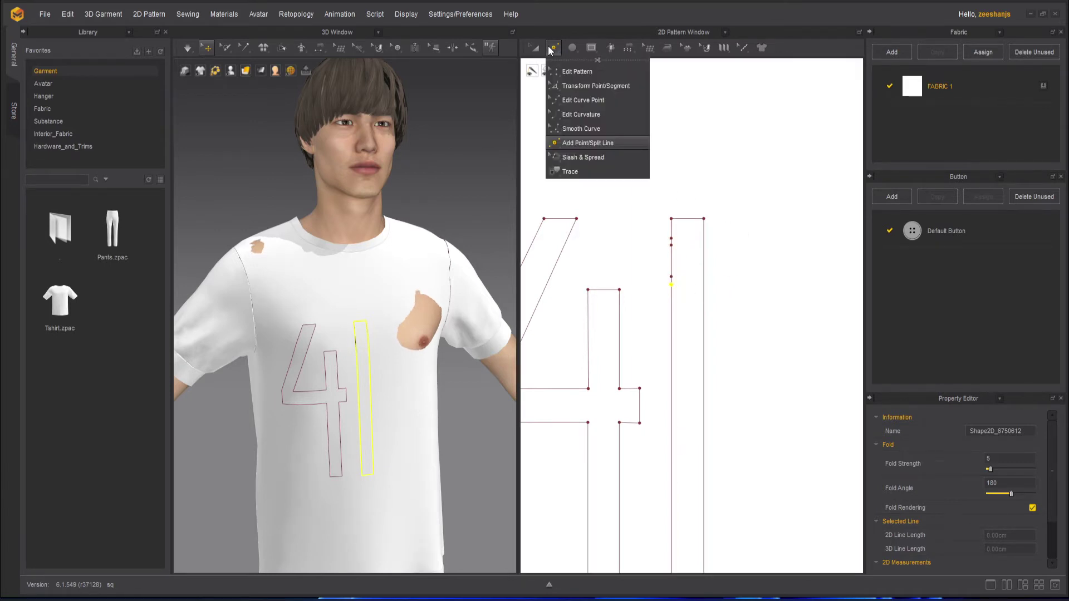
left_click(604, 102)
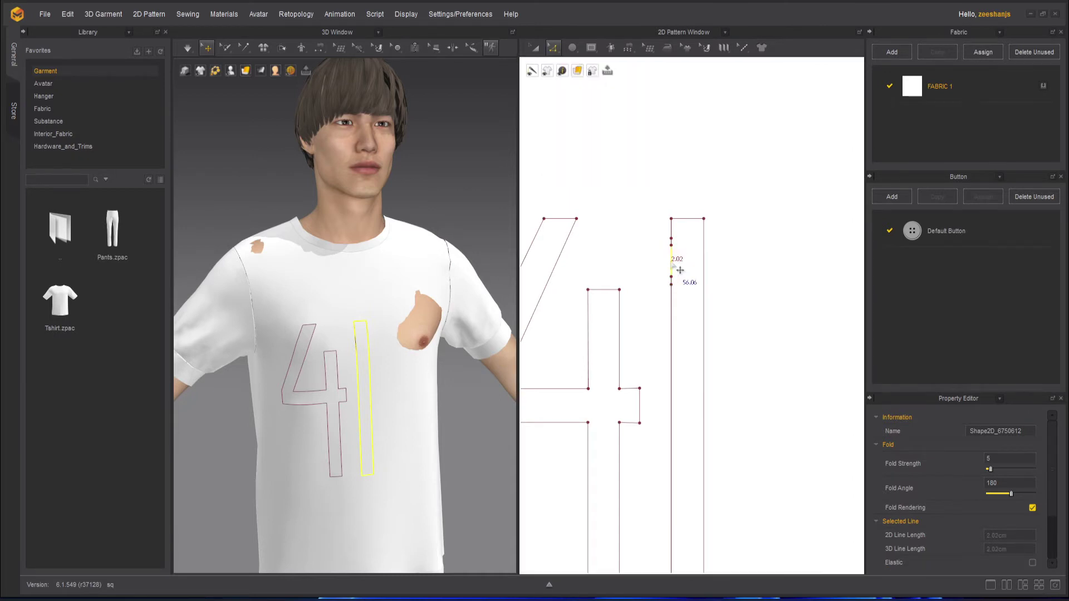
left_click_drag(680, 270, 711, 290)
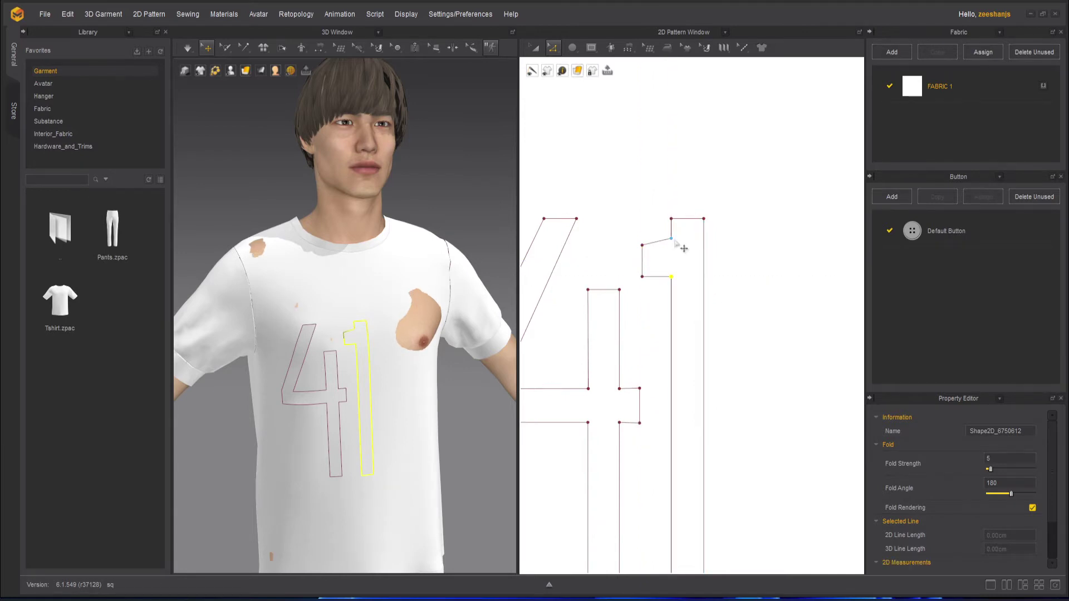
left_click_drag(681, 248, 754, 270)
left_click(753, 269)
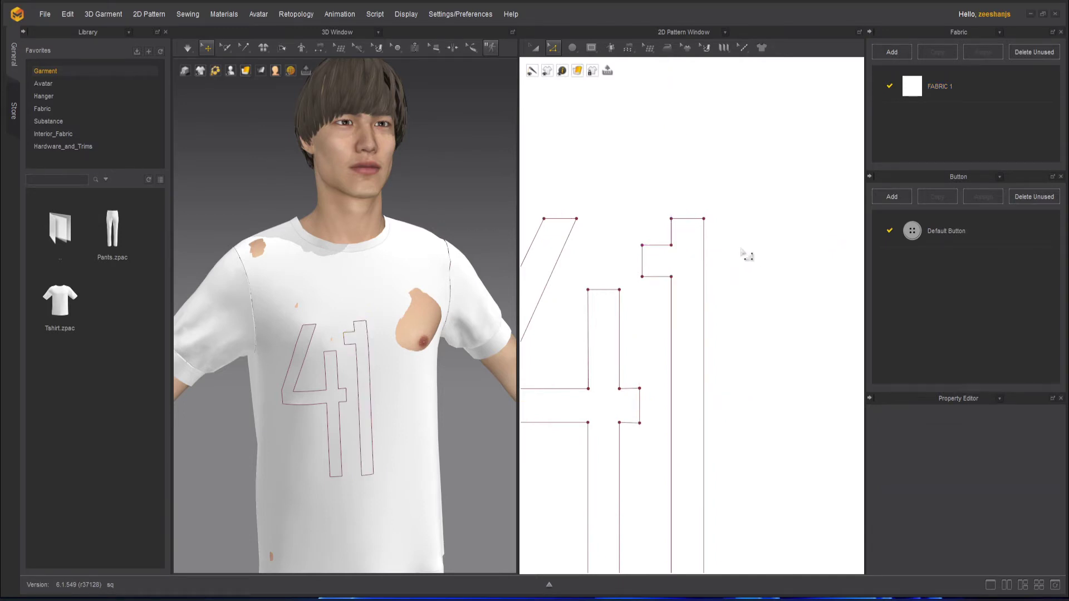
Move the whole figure 1 slightly to the right, away from the figure 4
scroll(745, 253, "down", 5)
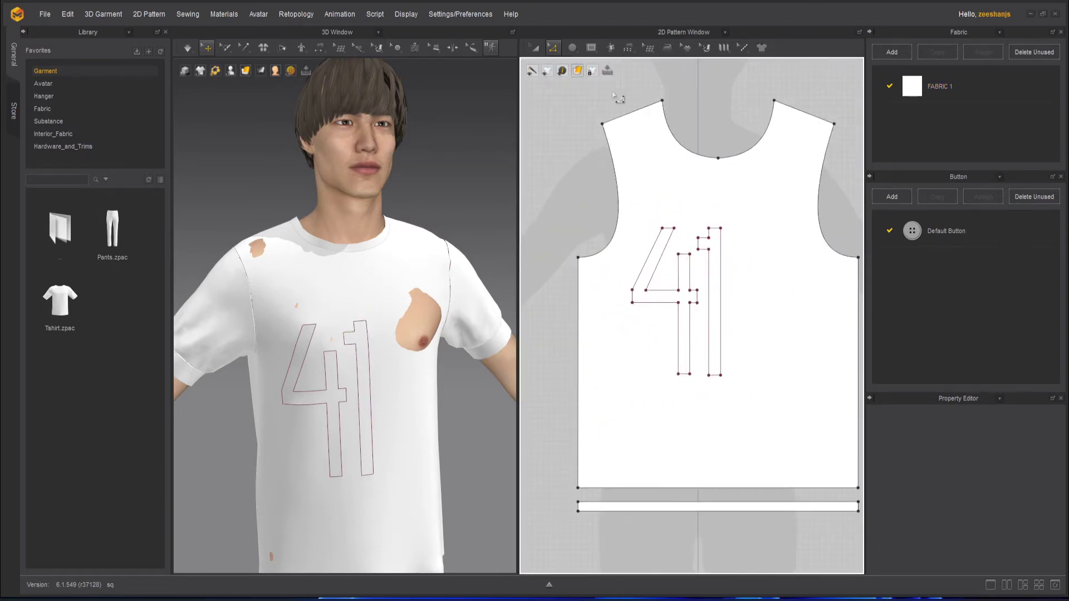
key("a")
left_click(717, 289)
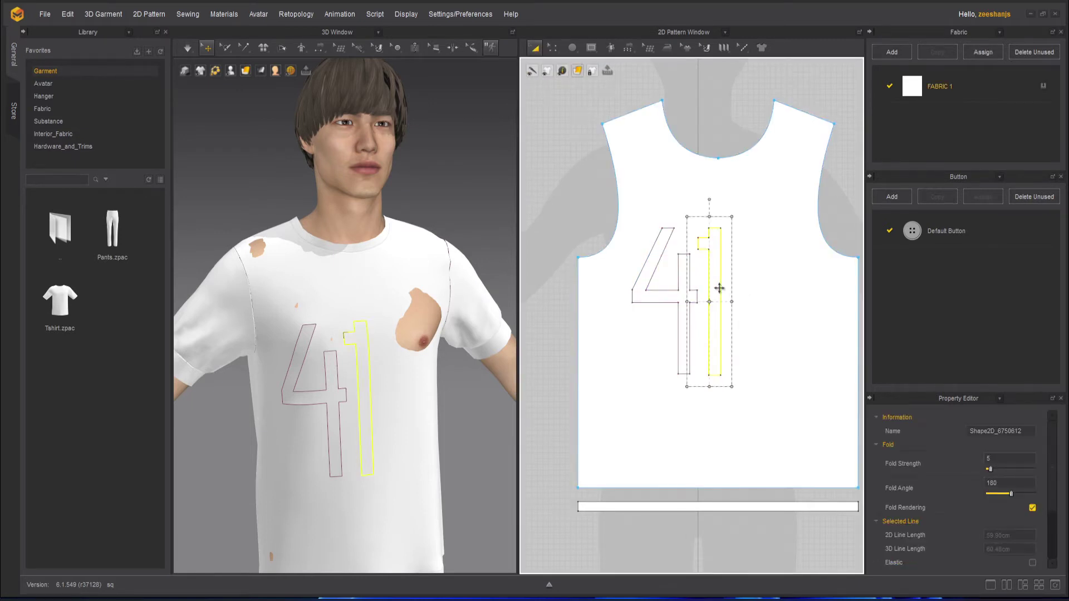
left_click_drag(719, 288, 730, 284)
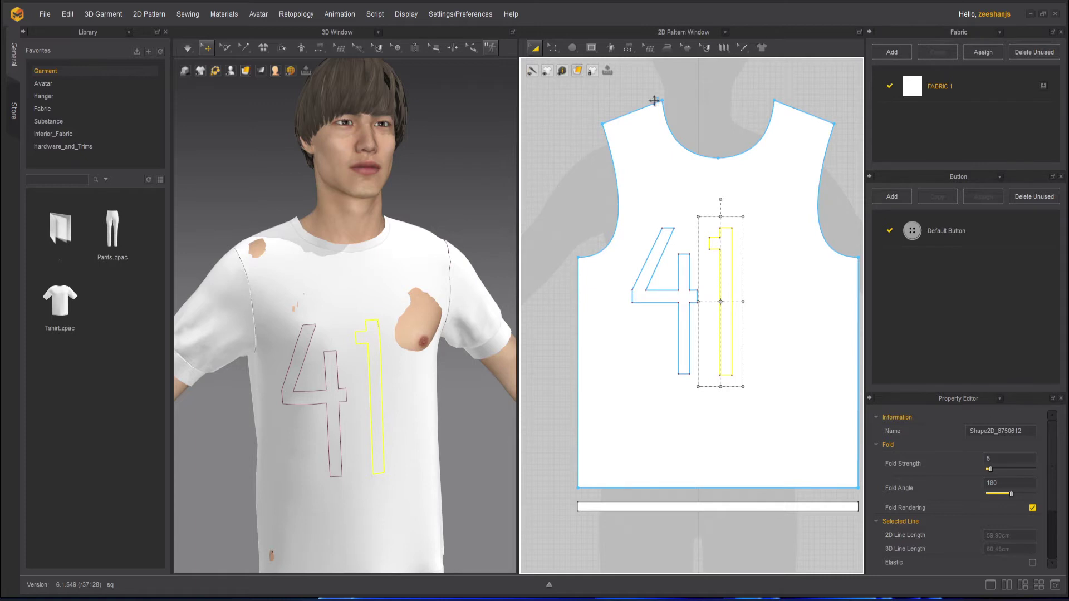
Draw two concentric internal circles beside the figure 1, about 33 cm and 21 cm in circumference, as the upper loop of an 8
left_click(571, 49)
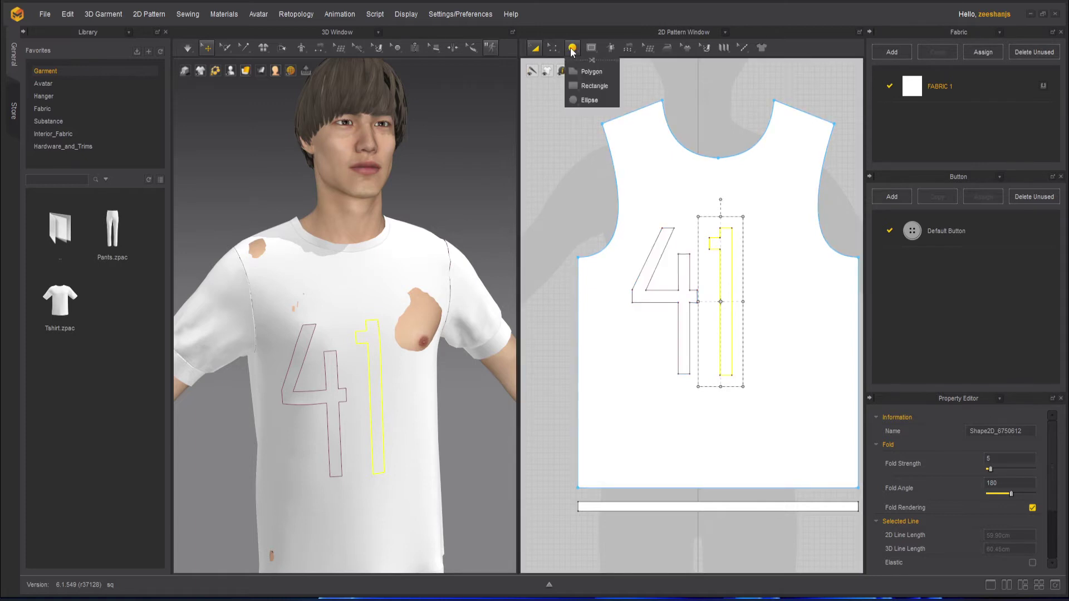
left_click(594, 102)
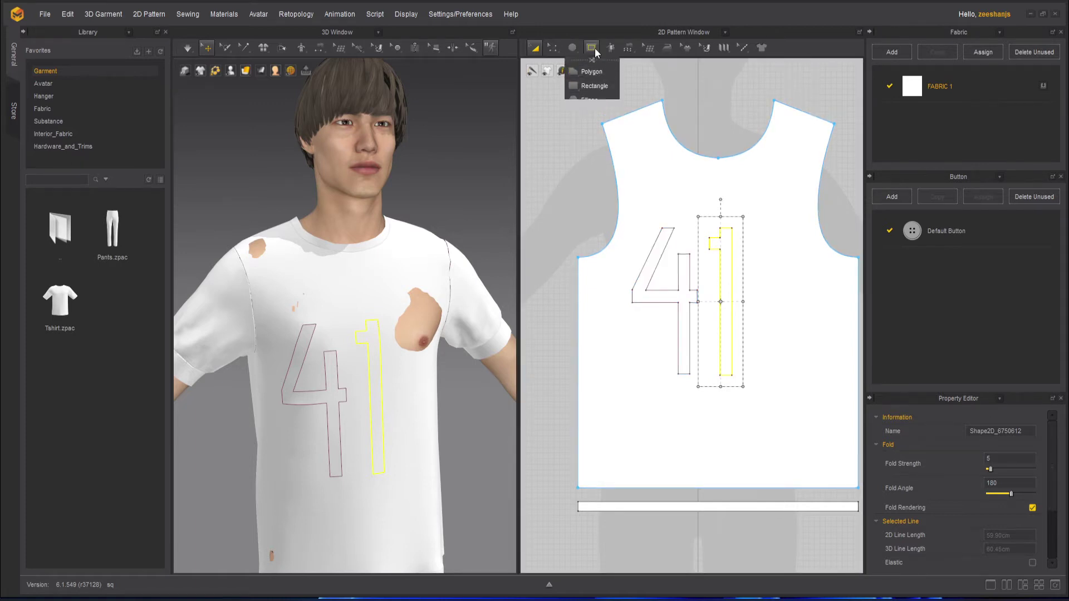
left_click(591, 47)
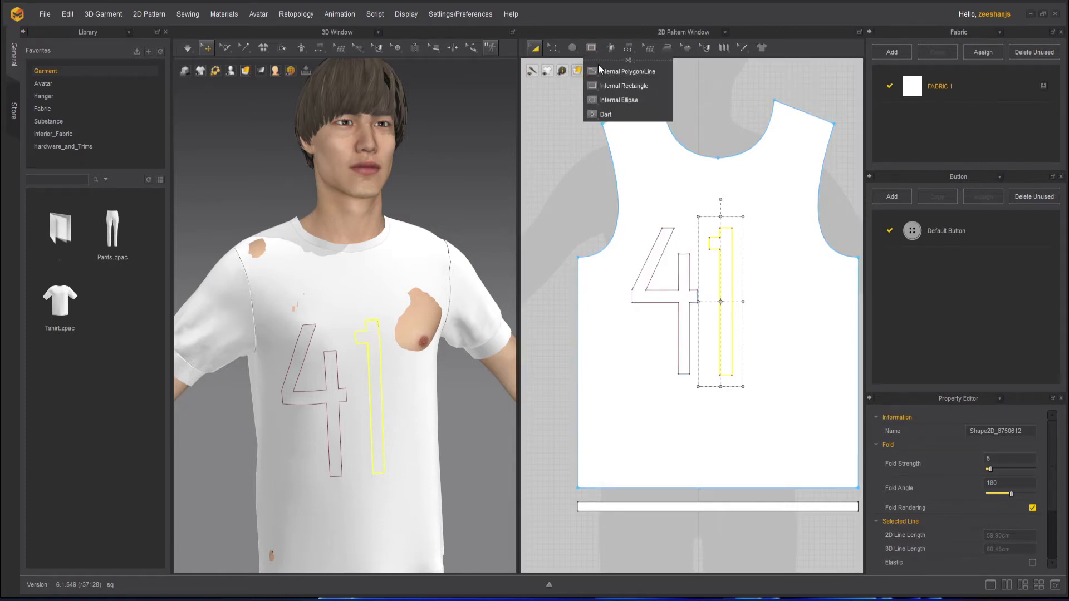
left_click(623, 101)
left_click_drag(757, 232, 790, 293)
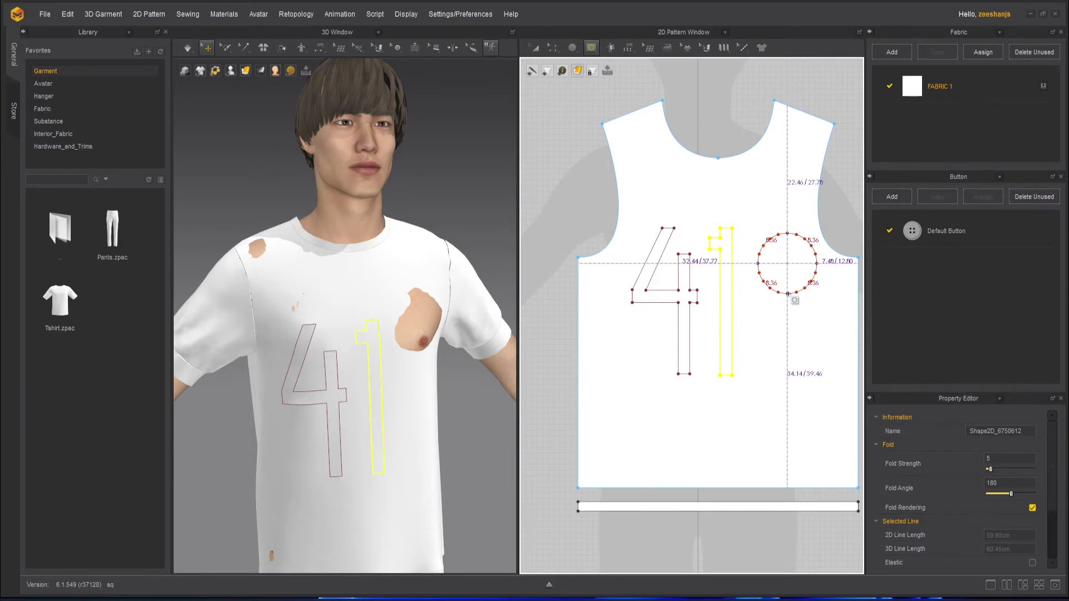
left_click_drag(787, 293, 788, 293, "shift")
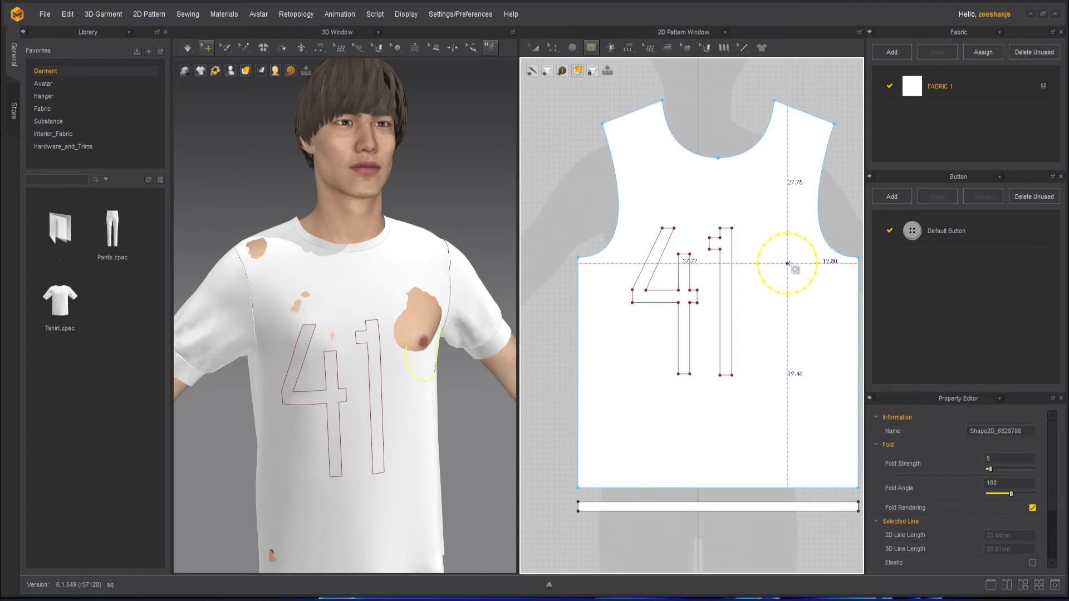
left_click_drag(787, 263, 806, 280, "shift")
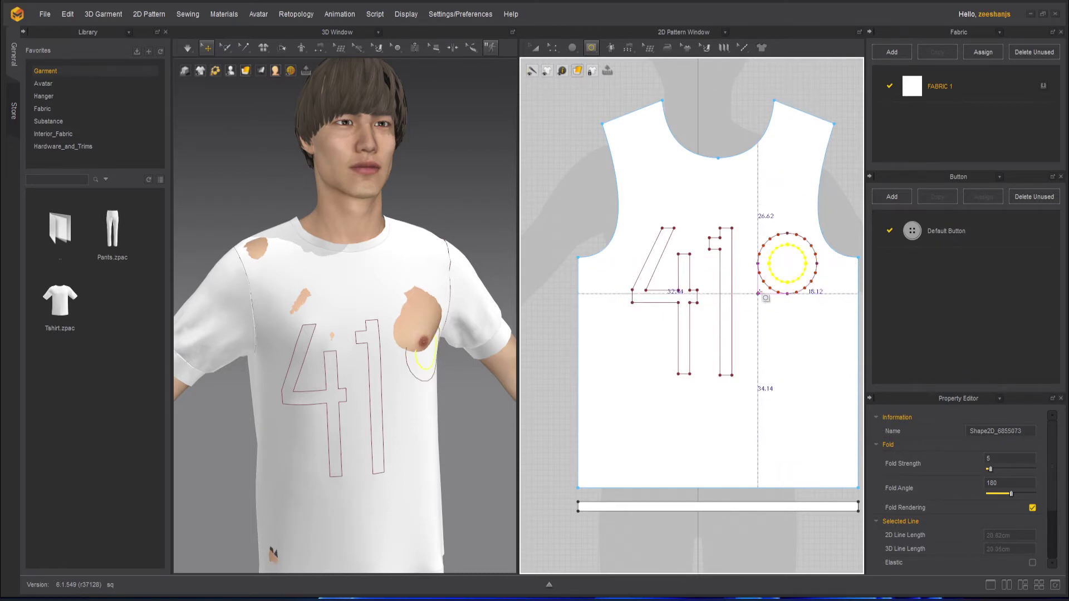
Draw an internal circle about 45 cm in circumference for the 8's lower loop and position it slightly overlapping the upper loop
left_click_drag(759, 292, 842, 381)
left_click(538, 47)
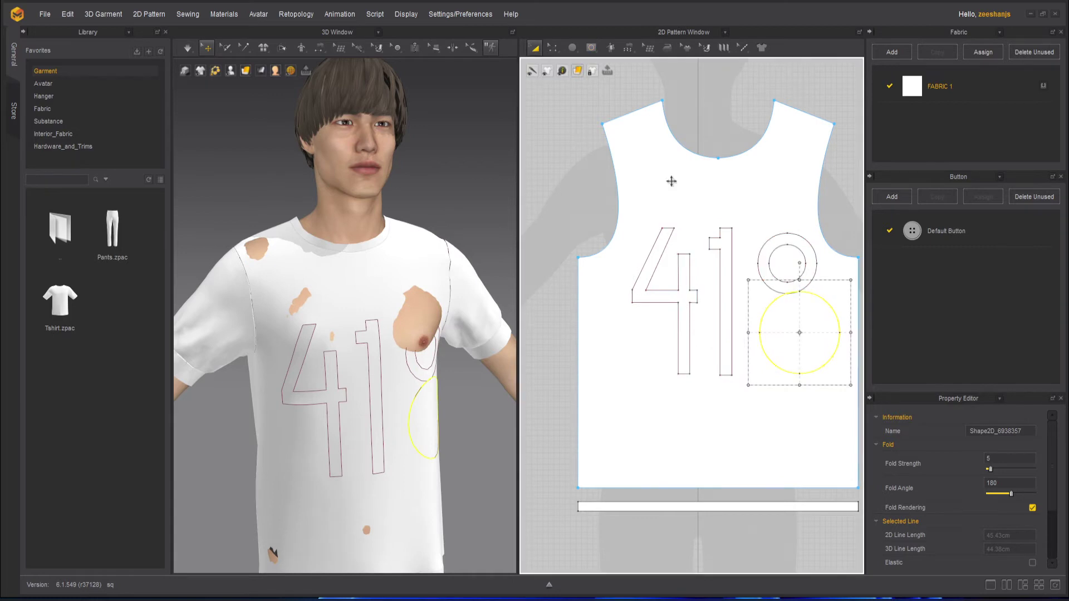
left_click_drag(830, 364, 826, 340)
scroll(826, 340, "up", 3)
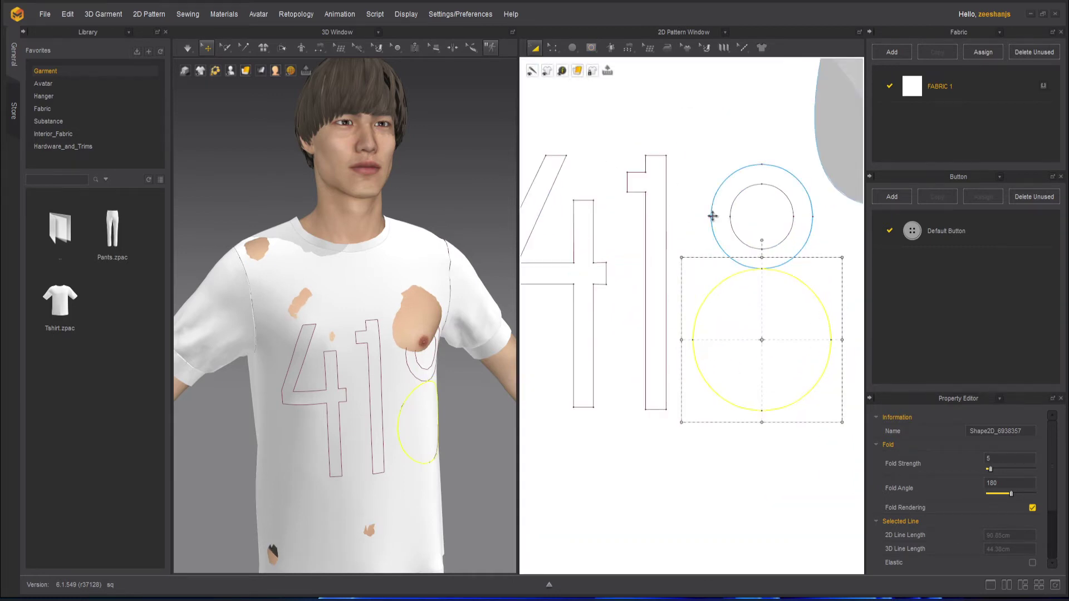
left_click_drag(816, 298, 818, 294)
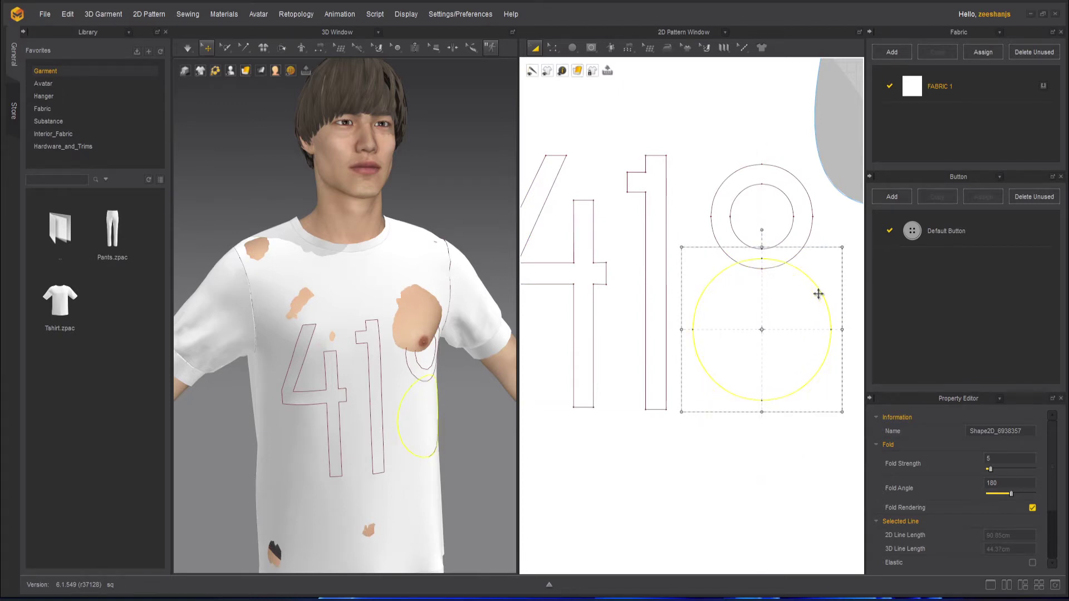
Draw a concentric internal circle about 33 cm in circumference inside the lower loop of the 8
left_click(592, 48)
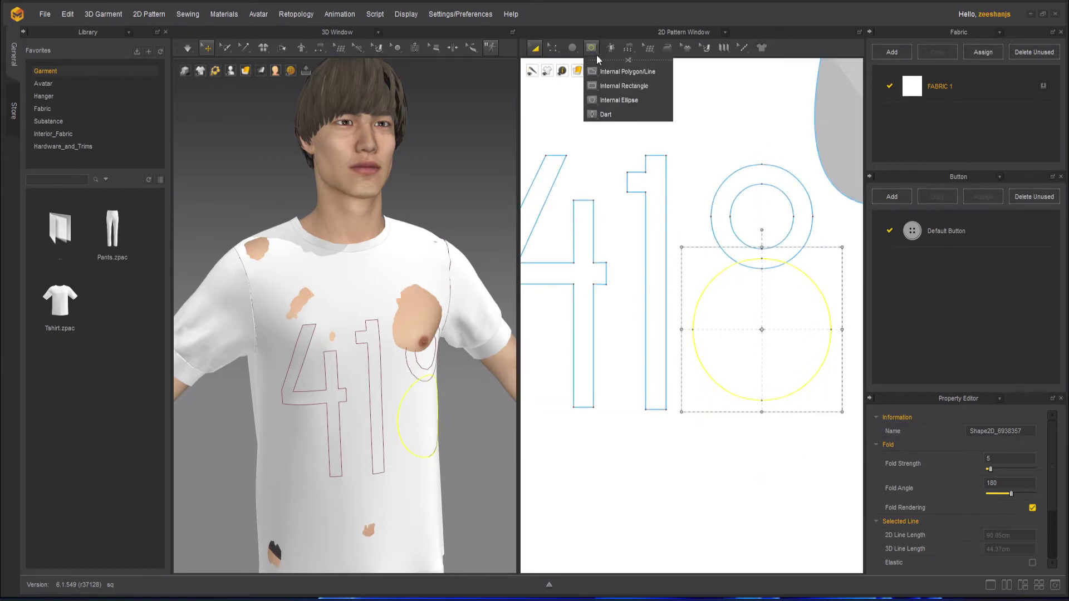
left_click(620, 100)
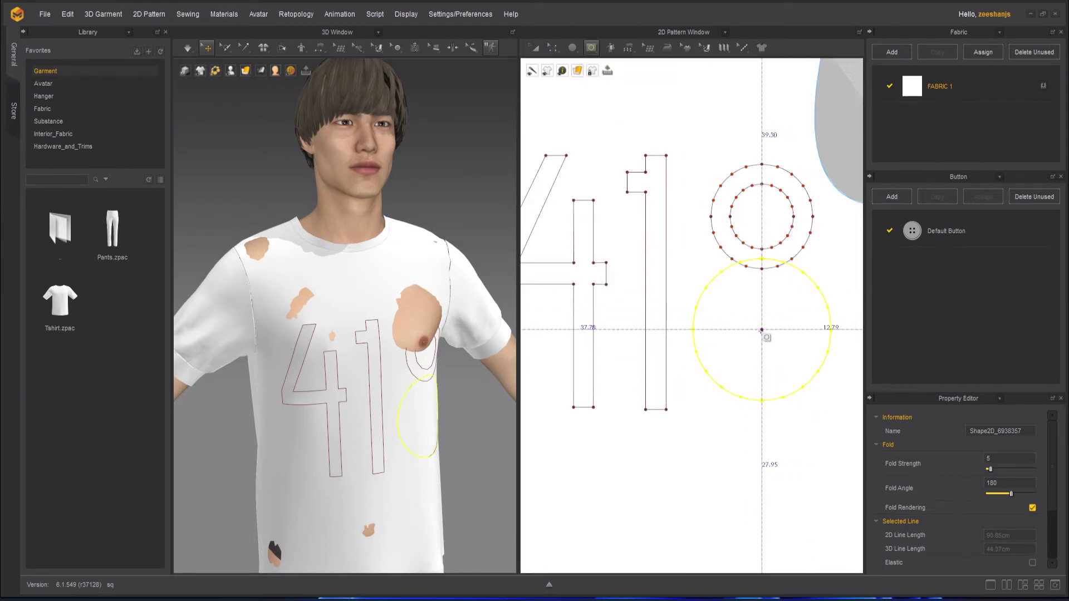
left_click_drag(761, 330, 806, 383)
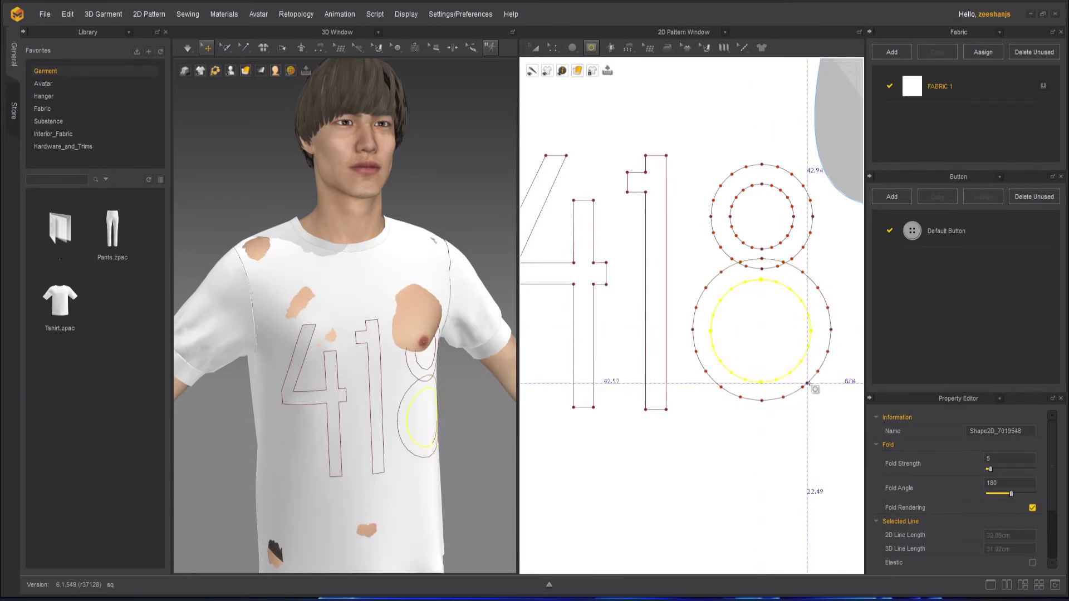
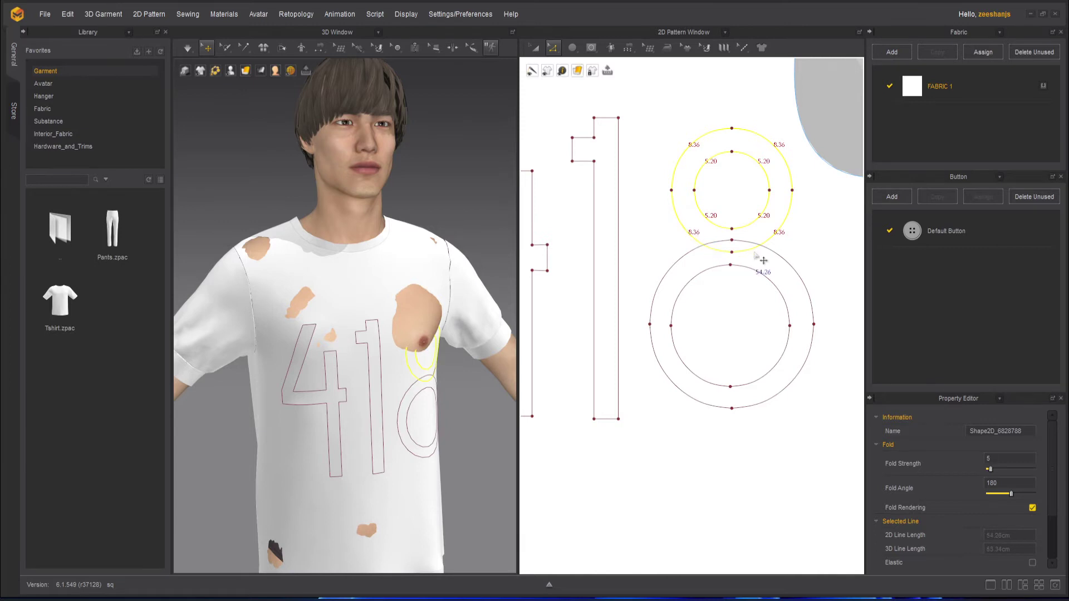
Select all segments of the 8's four circles and align them with the Center option
left_click(730, 248)
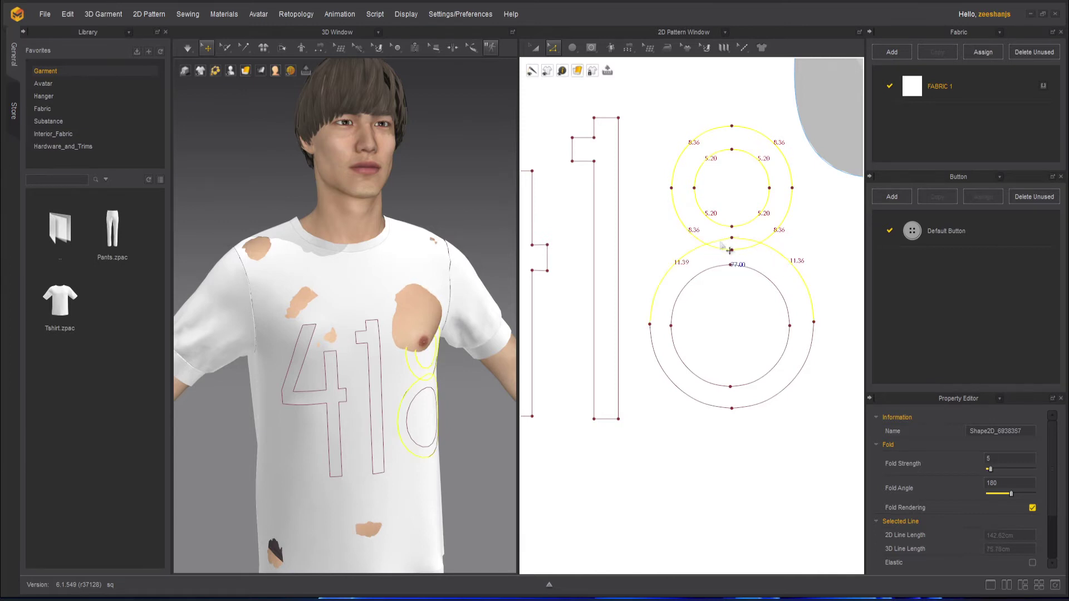
key("Escape")
left_click(726, 250)
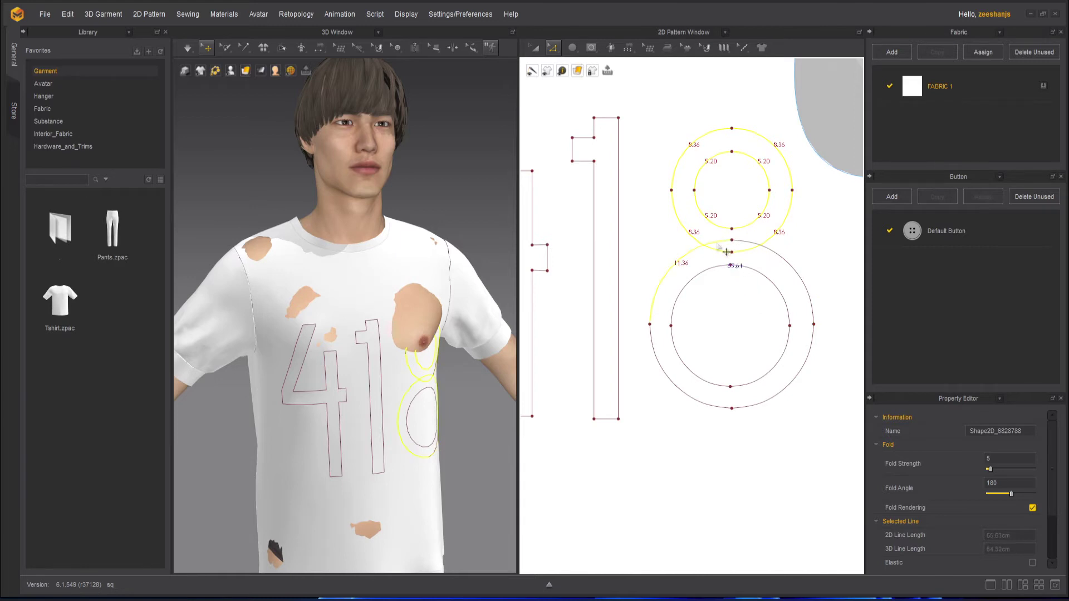
left_click(803, 278)
left_click(782, 289)
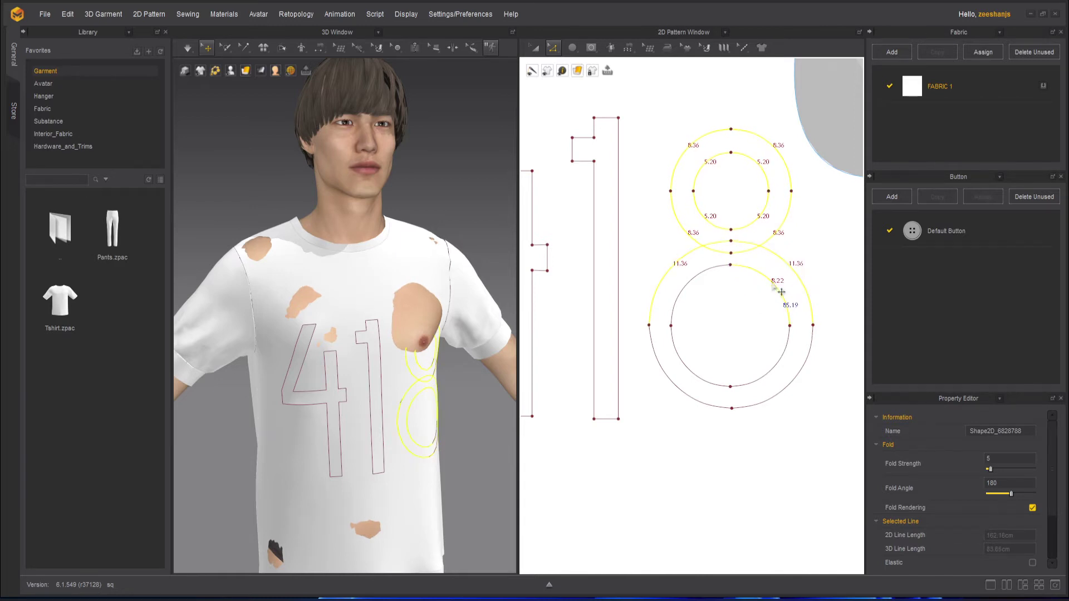
left_click(696, 281)
left_click(702, 385)
left_click(688, 394)
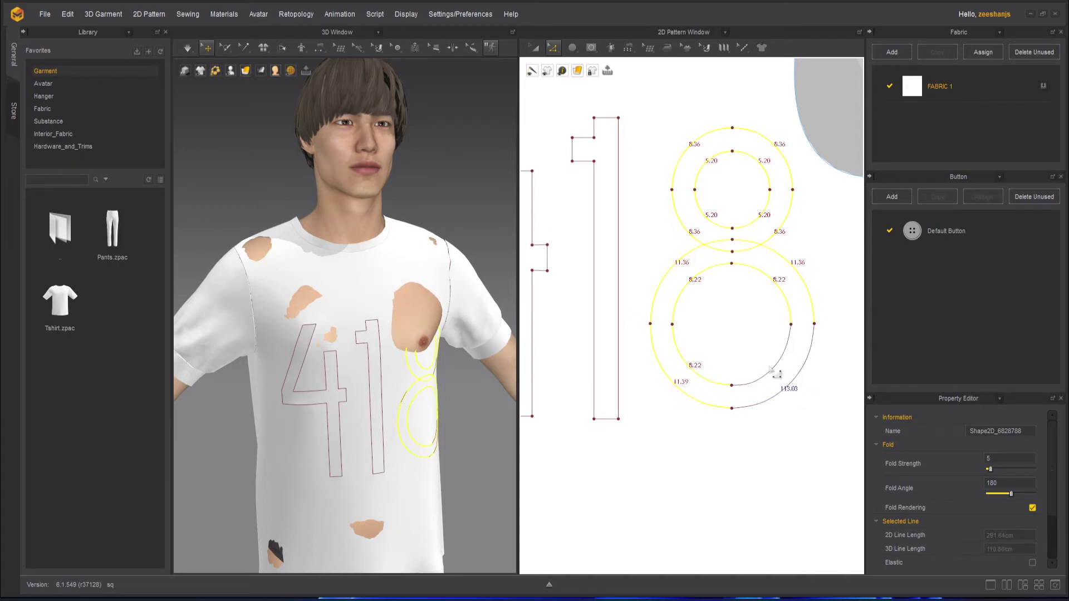
left_click(777, 371)
left_click(795, 384)
right_click(793, 384)
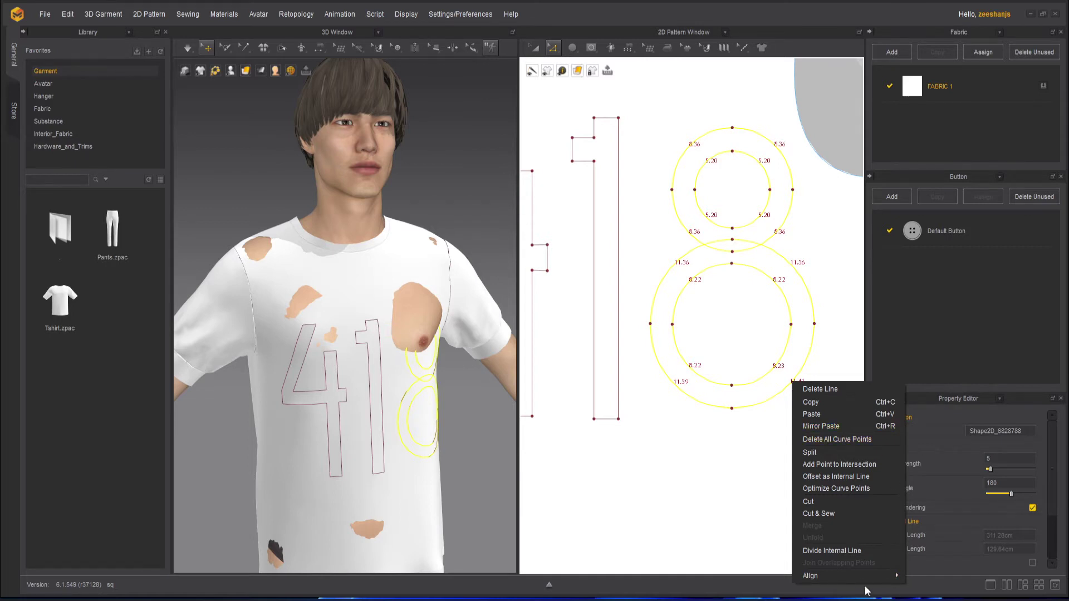
mouse_move(861, 584)
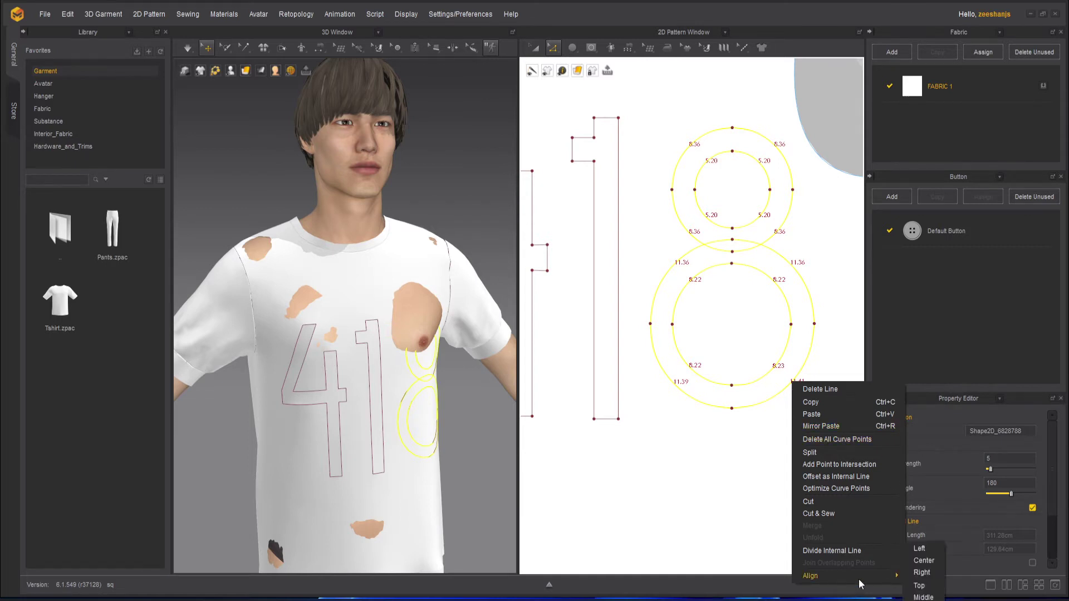
left_click(929, 563)
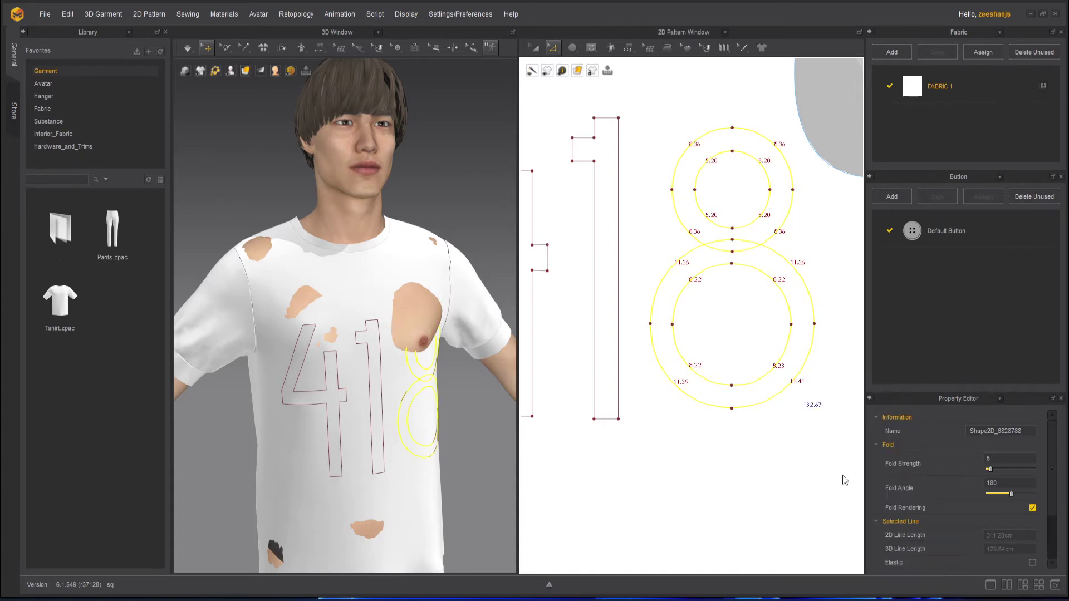
scroll(796, 217, "up", 3)
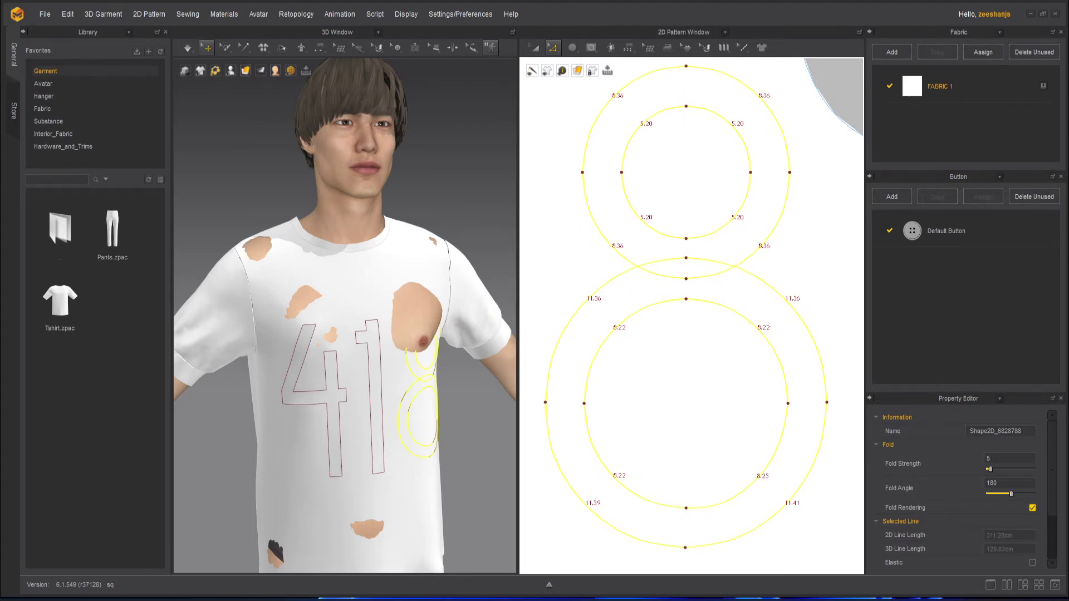
Select the 4 and the 1 together and reduce their height slightly so their lower ends line up with the 8
key("a")
scroll(710, 239, "down", 5)
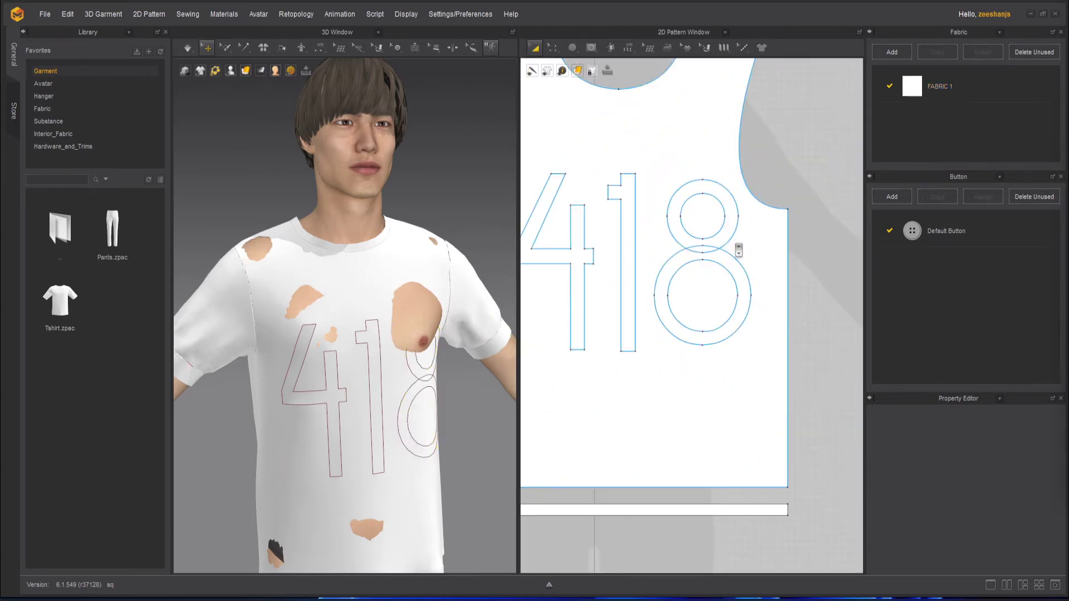
scroll(723, 298, "up", 5)
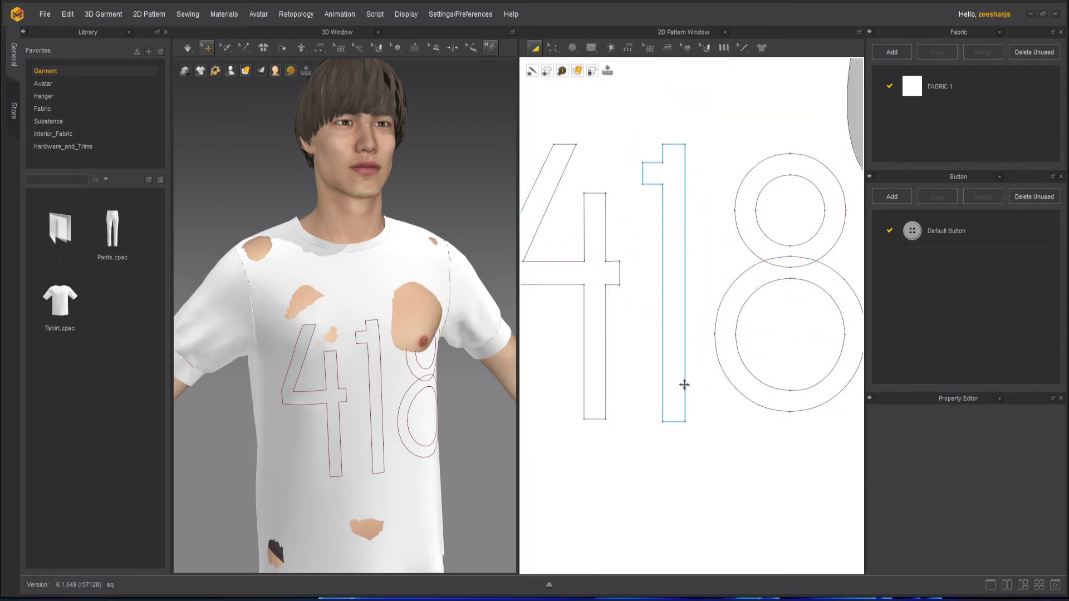
left_click(684, 384)
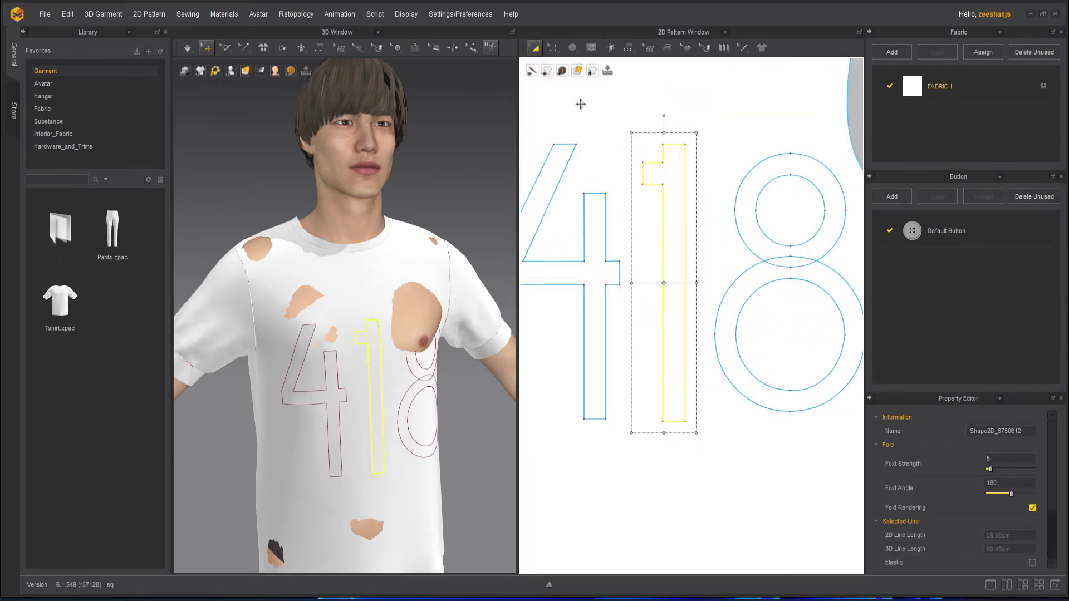
left_click(604, 408, "shift")
left_click_drag(594, 435, 596, 426)
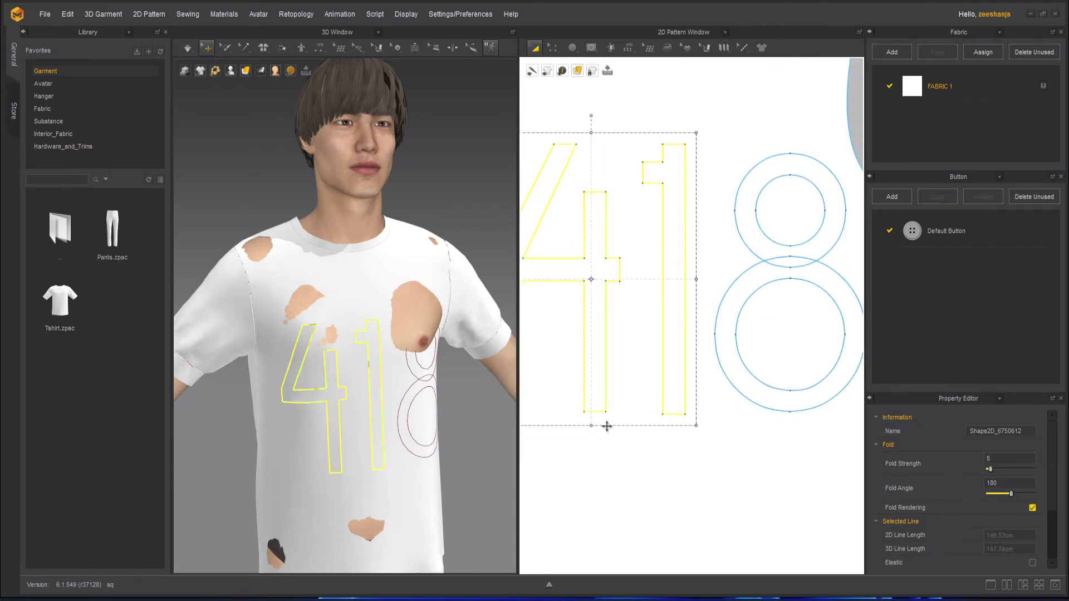
Add the 8's two upper circles and its outer lower circle to the selection of the 4 and the 1
left_click(752, 400, "shift")
left_click(744, 238, "shift")
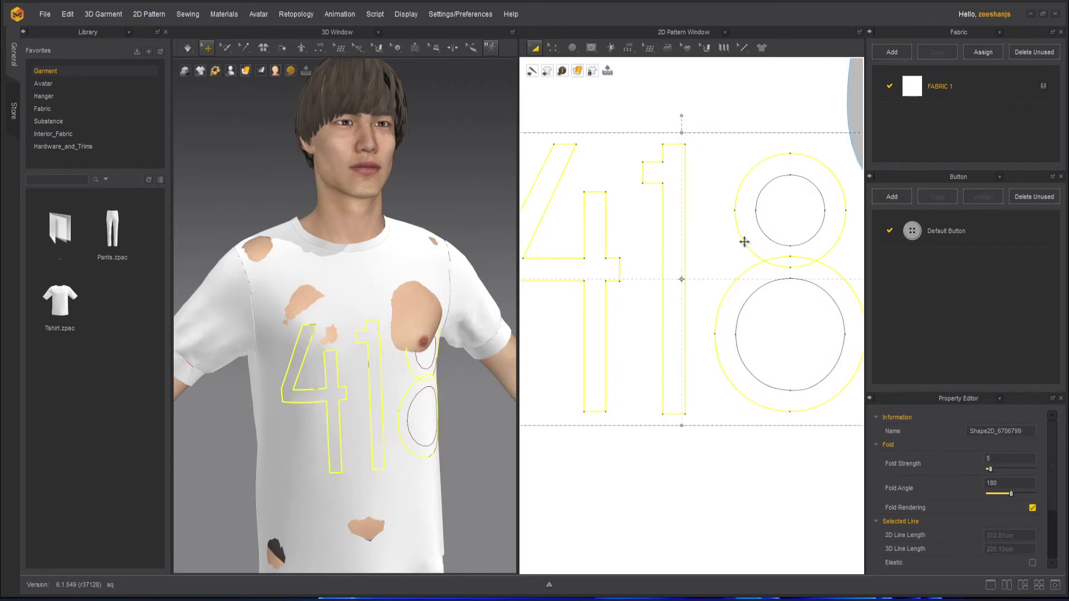
scroll(685, 270, "down", 5)
left_click(747, 299, "ctrl")
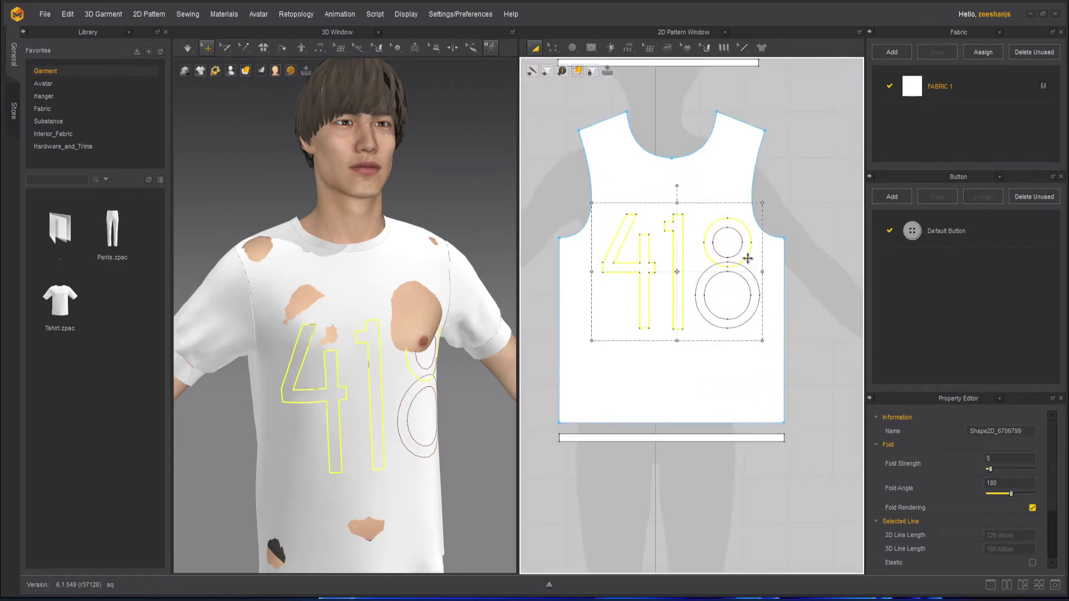
left_click(743, 248, "ctrl")
left_click(744, 250, "shift")
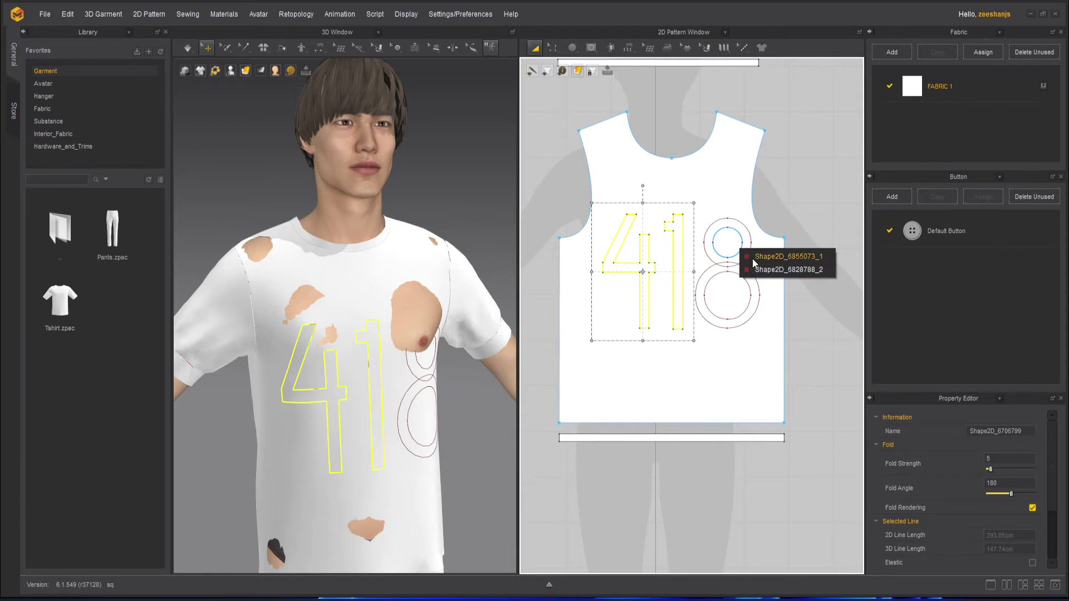
left_click(753, 254)
left_click(746, 259, "shift")
left_click(752, 278, "shift")
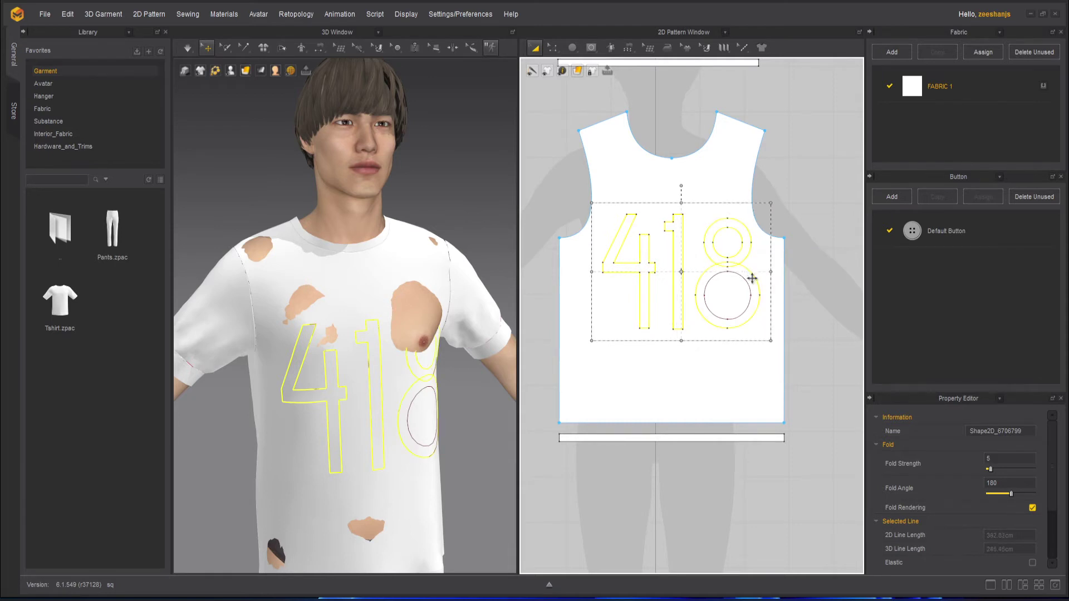
Try to scale down the 4, the 1 and the upper loop of the 8 together
left_click(745, 281, "ctrl")
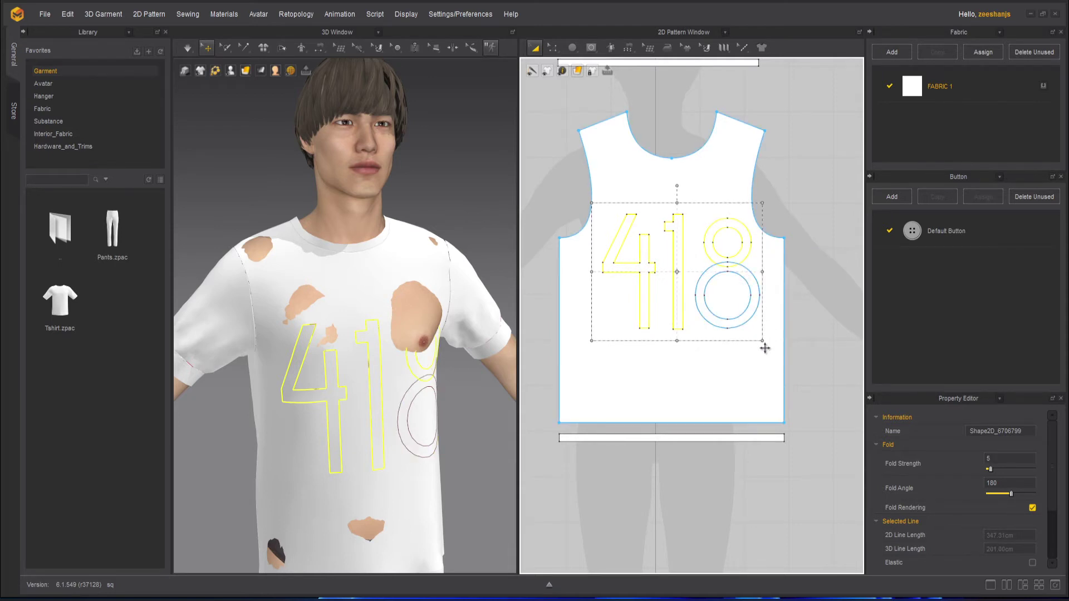
left_click_drag(763, 341, 751, 331)
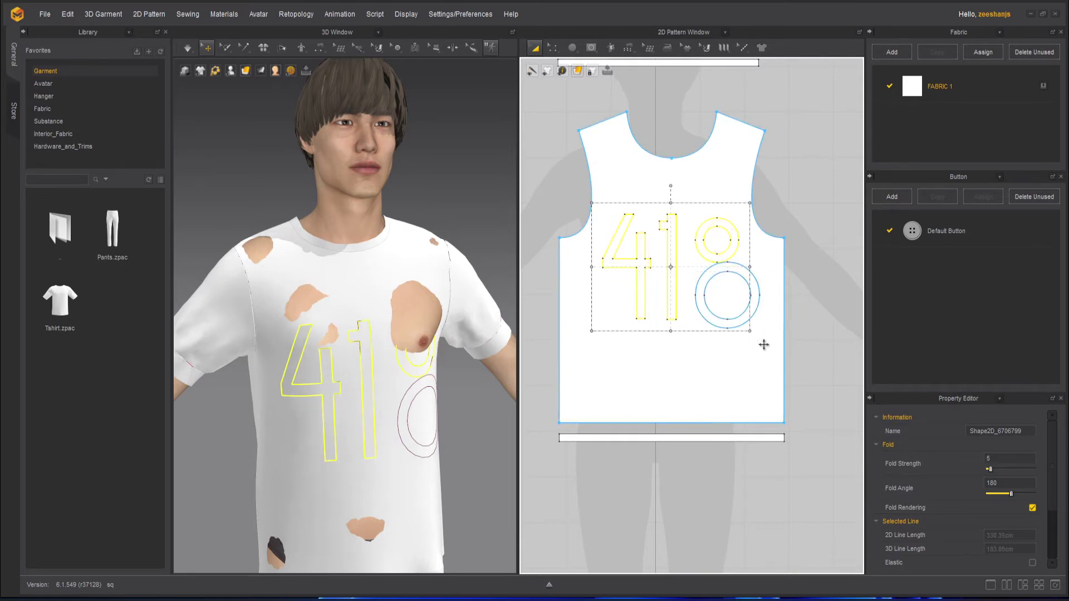
Add both lower circles of the 8 to the selection, then scale down the whole number 418 and centre it on the front pattern
scroll(744, 330, "up", 5)
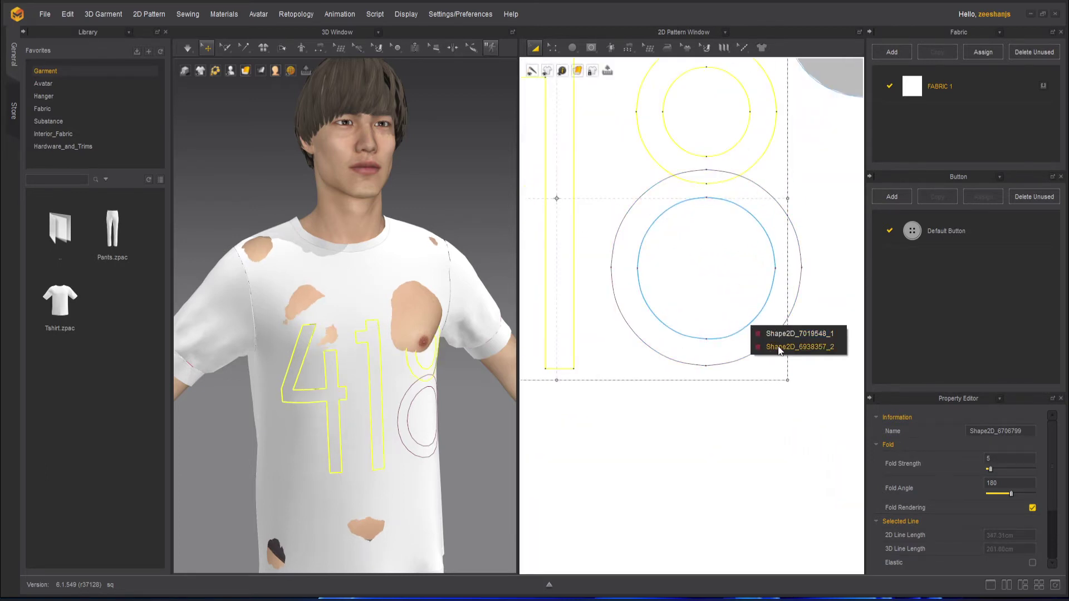
left_click(779, 347)
left_click(758, 317)
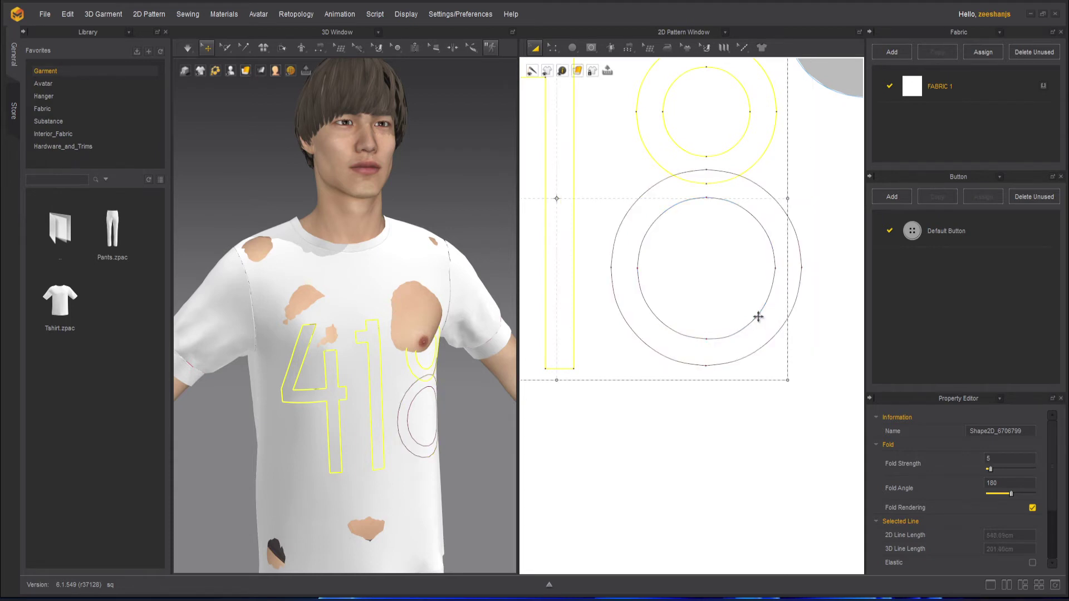
left_click(779, 321)
left_click(780, 323)
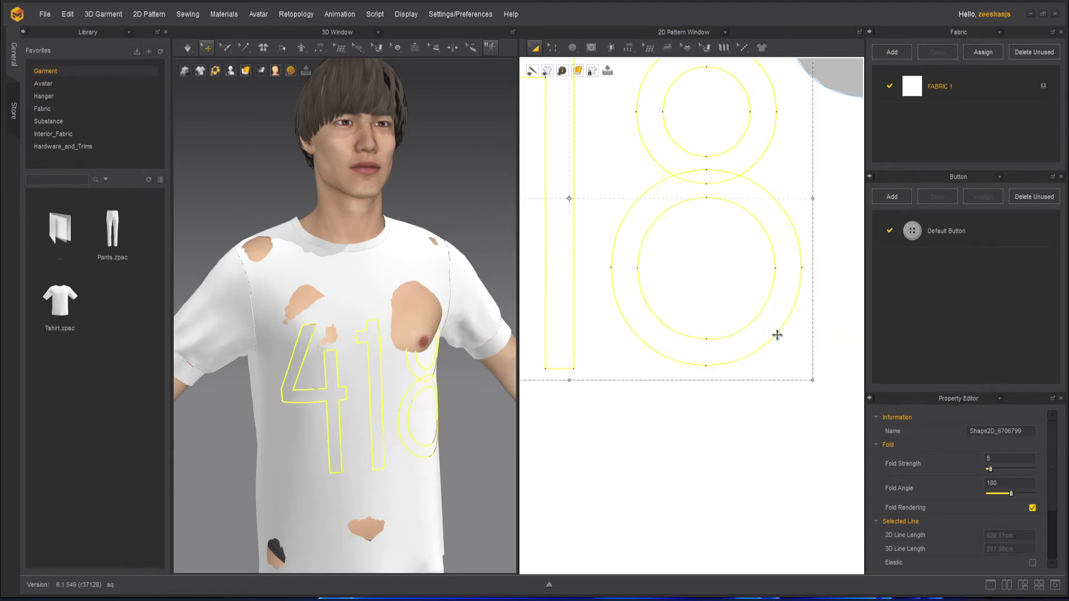
scroll(709, 363, "down", 6)
left_click_drag(750, 377, 730, 349)
scroll(648, 315, "up", 3)
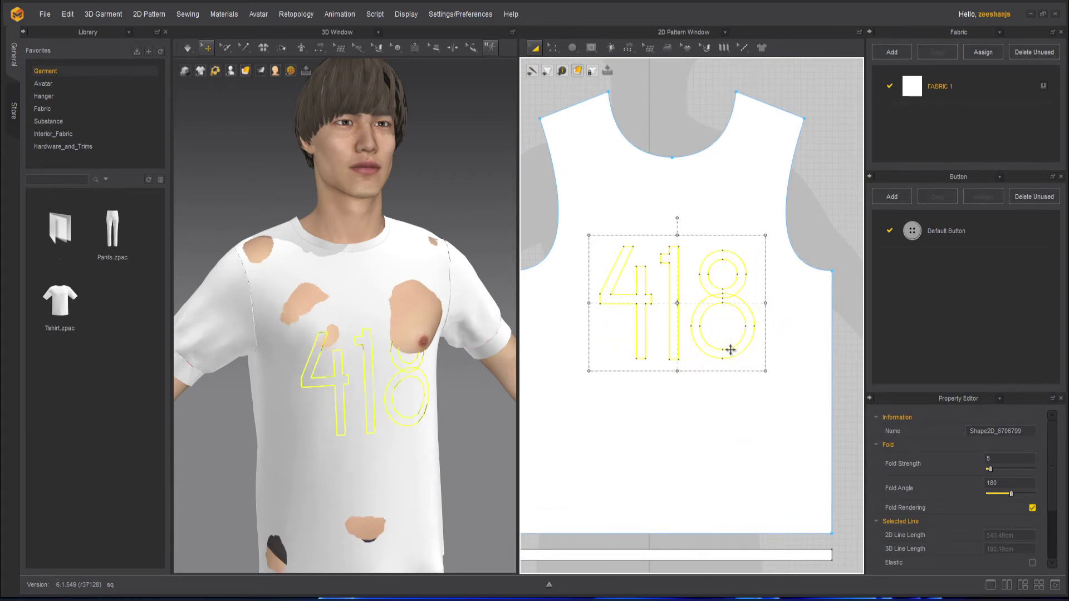
Move the whole number 418 slightly higher on the front pattern
left_click_drag(706, 252, 704, 242)
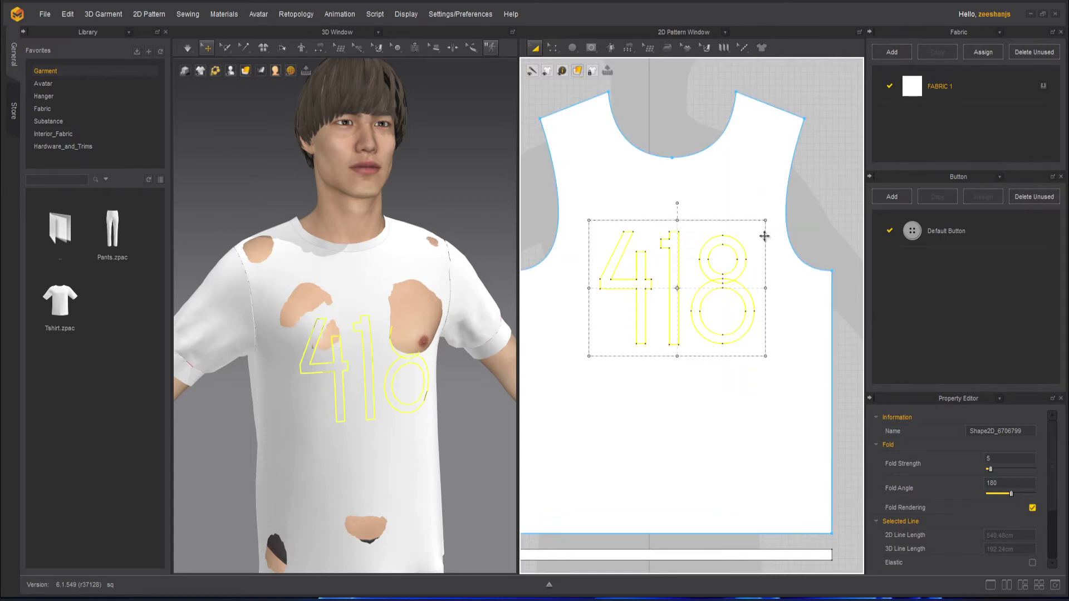
scroll(765, 233, "down", 3)
scroll(782, 212, "up", 2)
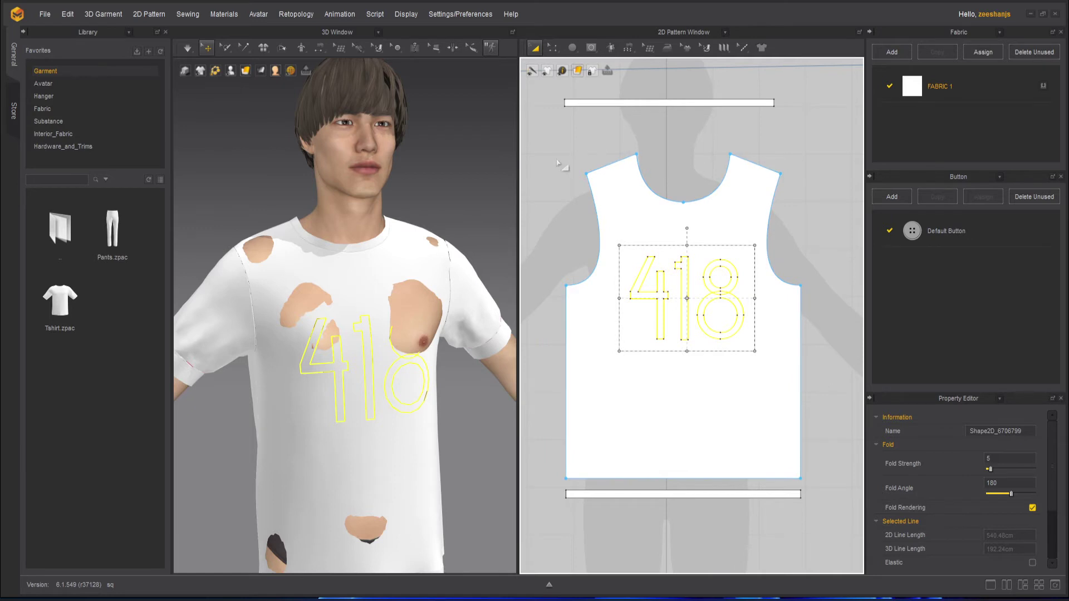
Simulate the garment so the T-shirt drapes over the avatar with the adjusted 418, and clear the selection
left_click(188, 50)
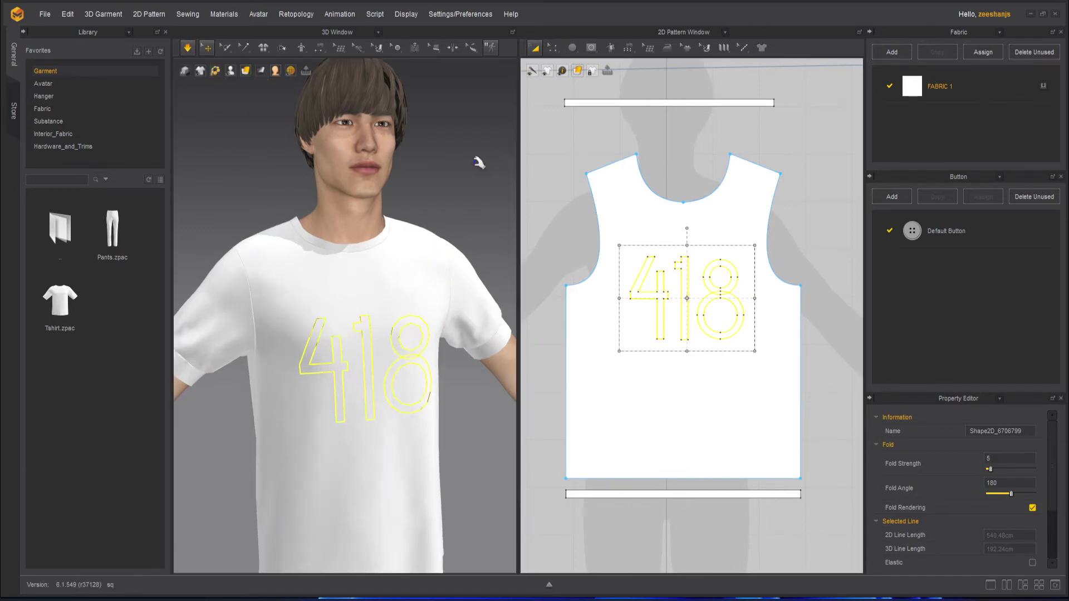
scroll(481, 403, "up", 3)
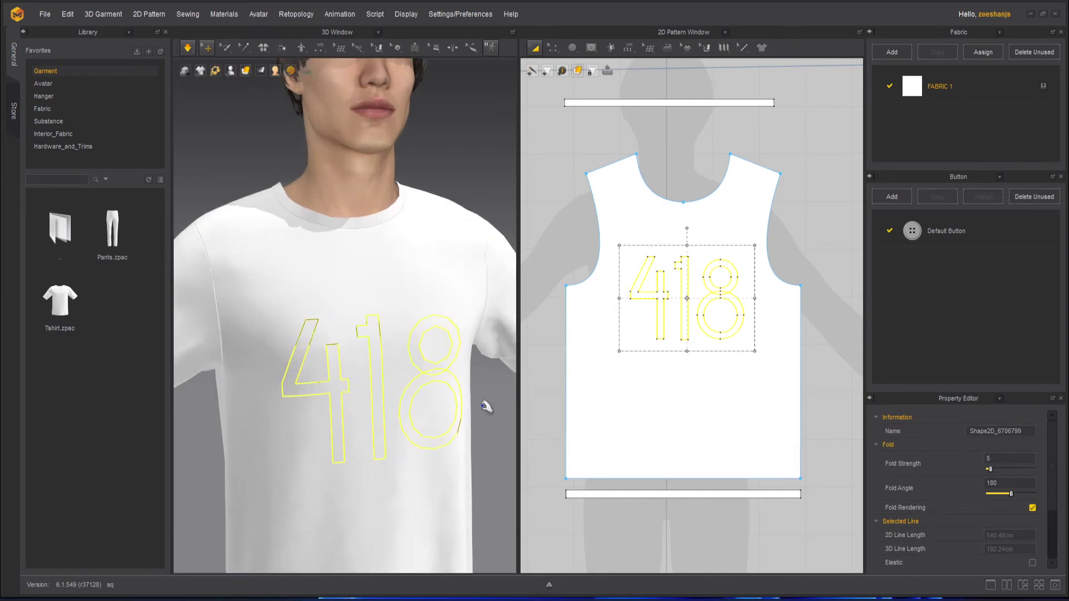
right_click_drag(412, 410, 374, 415)
key("Escape")
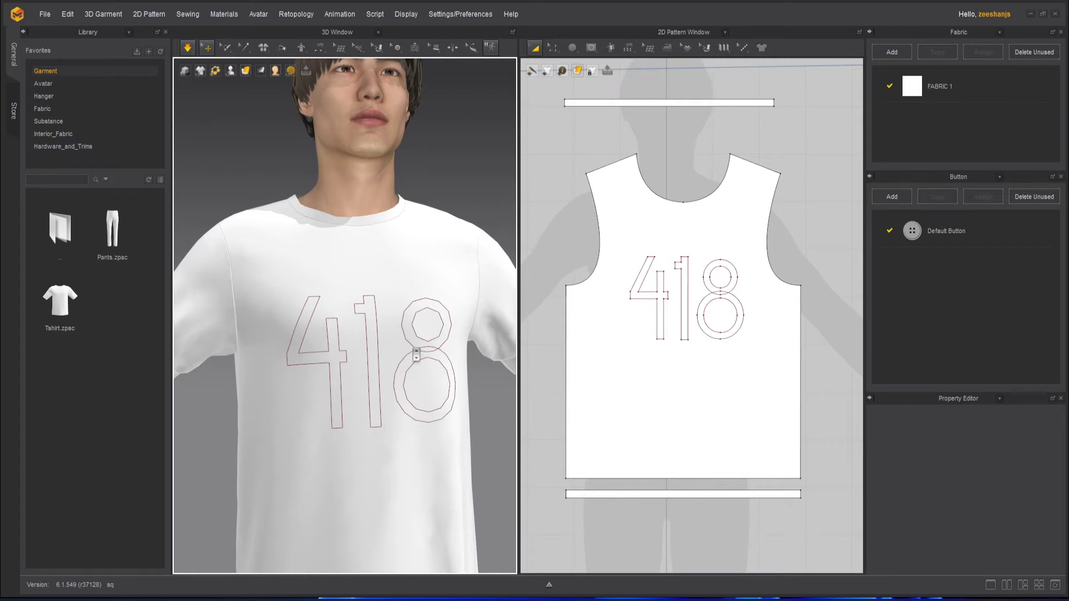
scroll(416, 354, "up", 1)
scroll(444, 320, "up", 1)
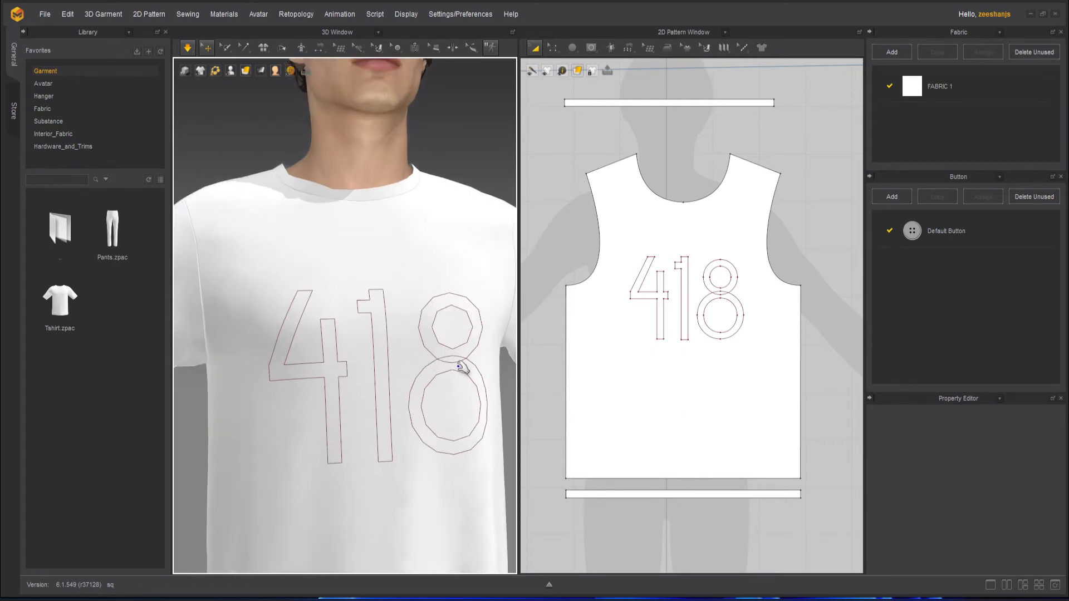
Select all shapes of the number 418 on the front pattern: the 4, the 1 and the four circles of the 8
left_click(699, 231)
scroll(705, 263, "up", 4)
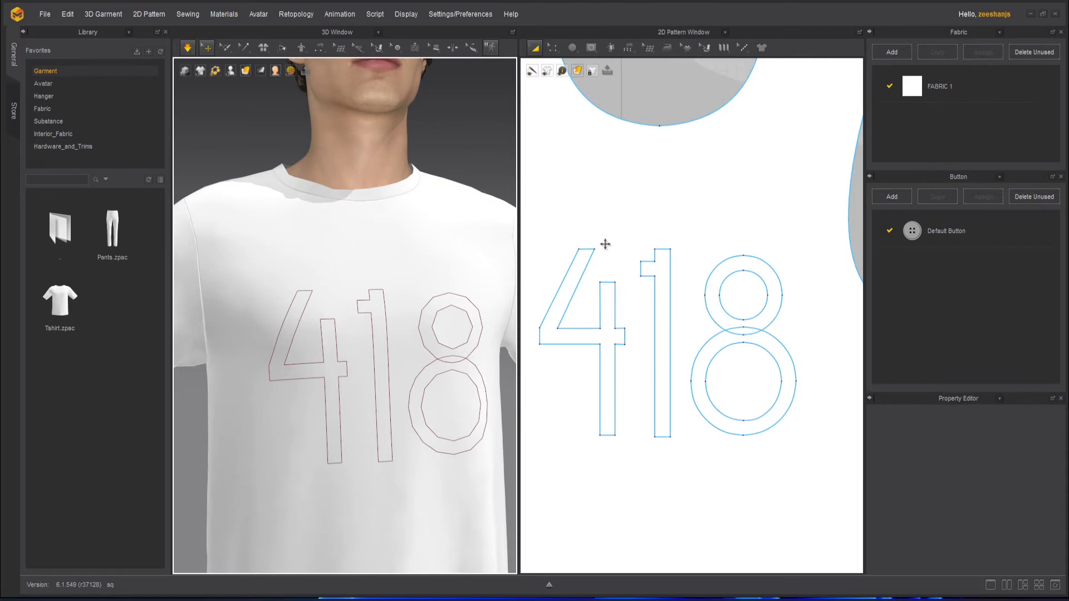
left_click(611, 317)
left_click(611, 316)
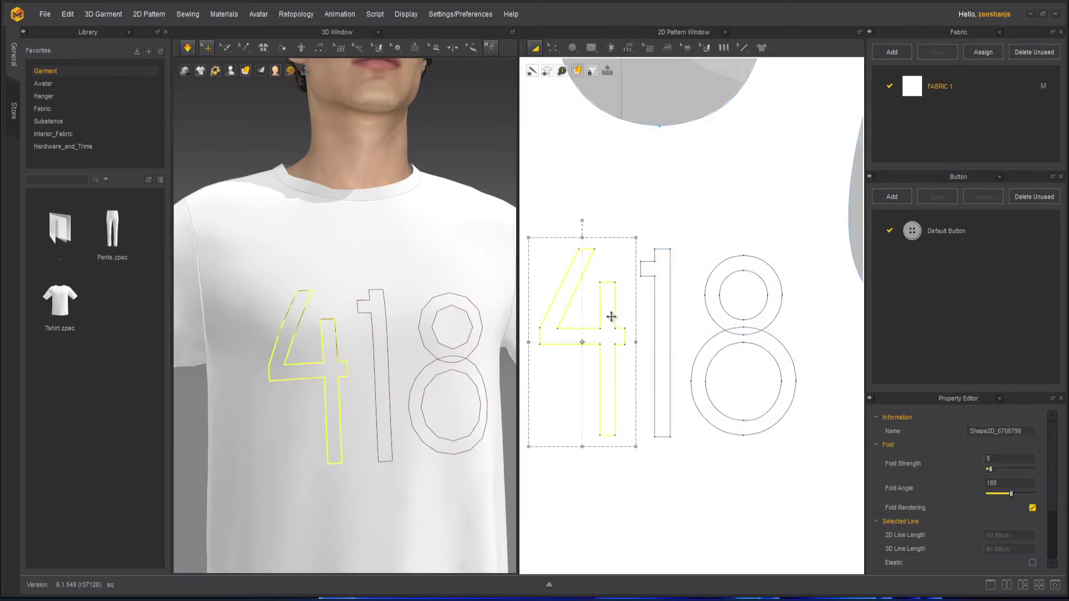
scroll(613, 313, "down", 3)
left_click(638, 317, "shift")
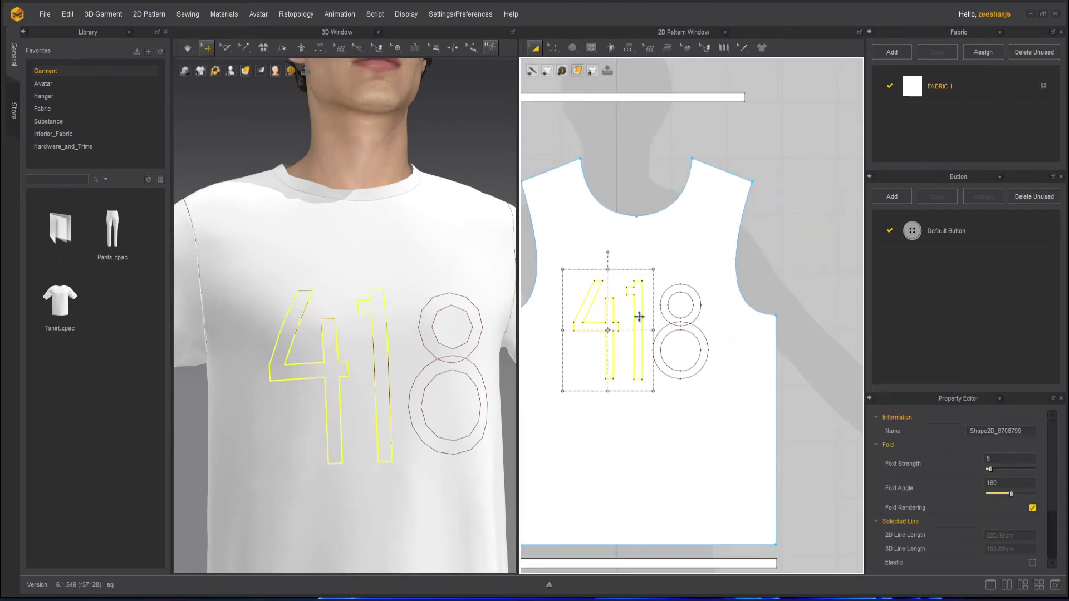
left_click(703, 331, "shift")
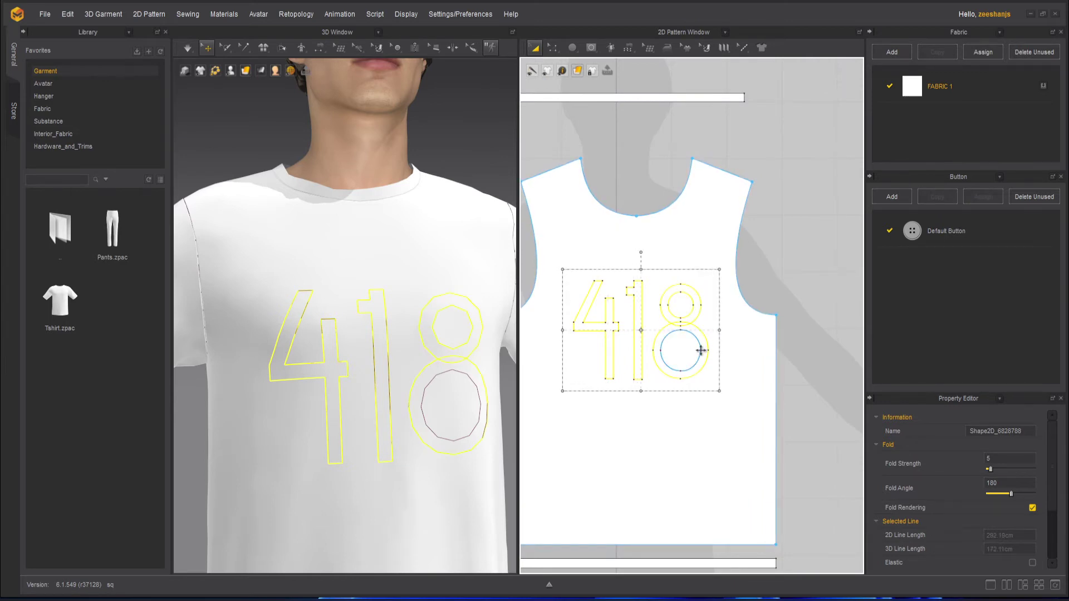
left_click(697, 348, "ctrl")
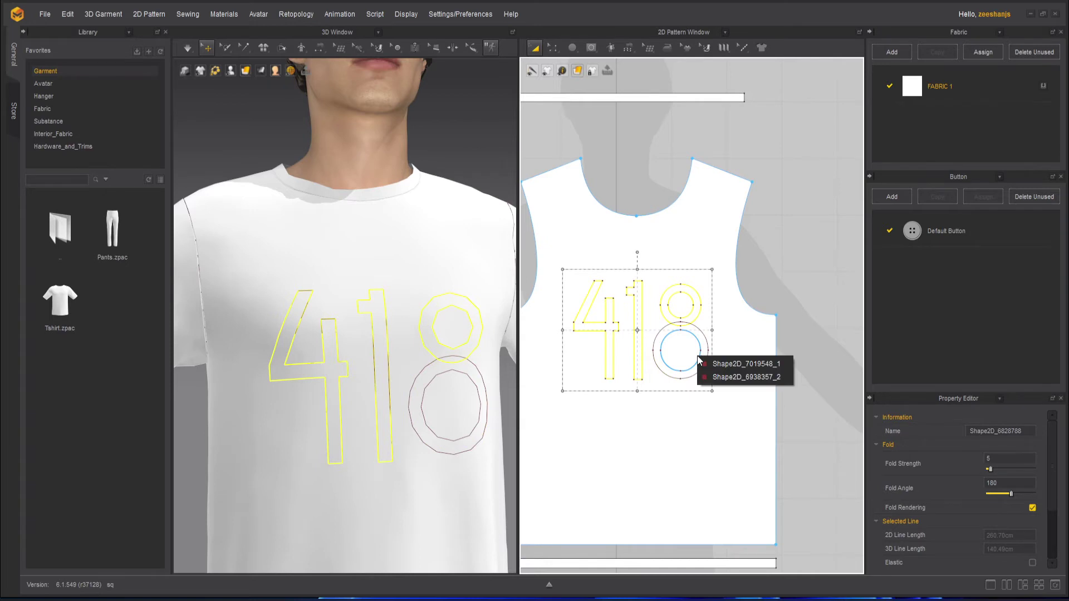
left_click(702, 364, "shift")
left_click(702, 364, "shift")
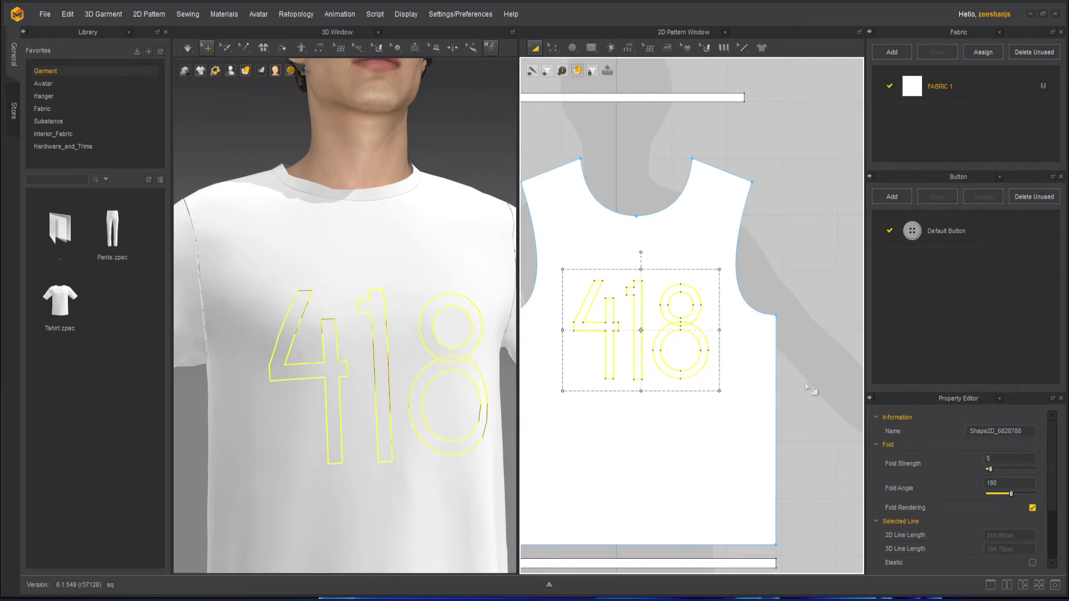
Clone the selected 418 shapes as patterns and place the copies in the empty space beside the front pattern's left edge
right_click(700, 369)
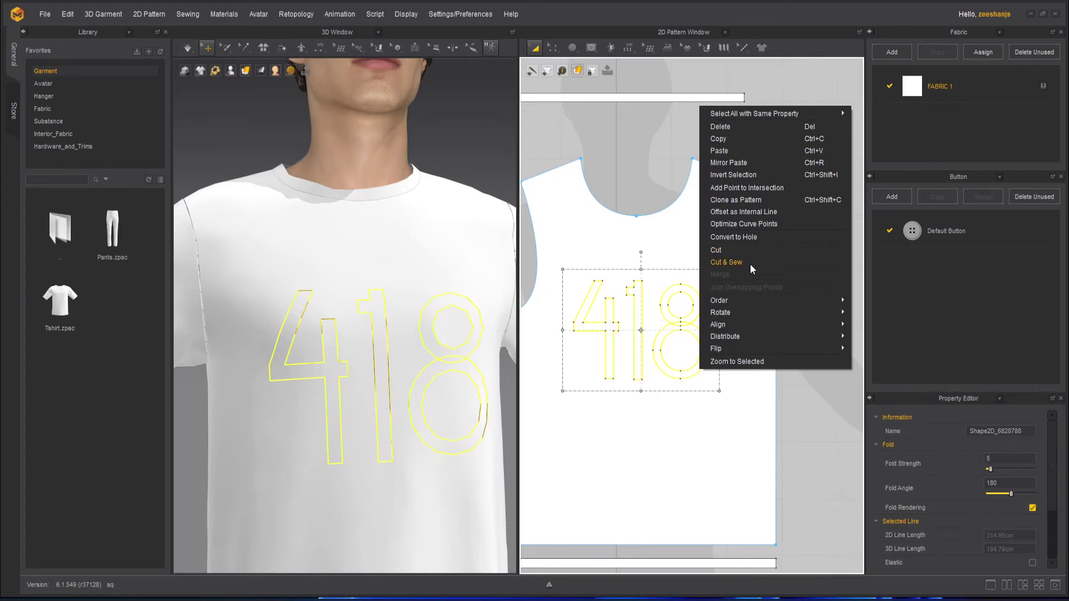
left_click(742, 200)
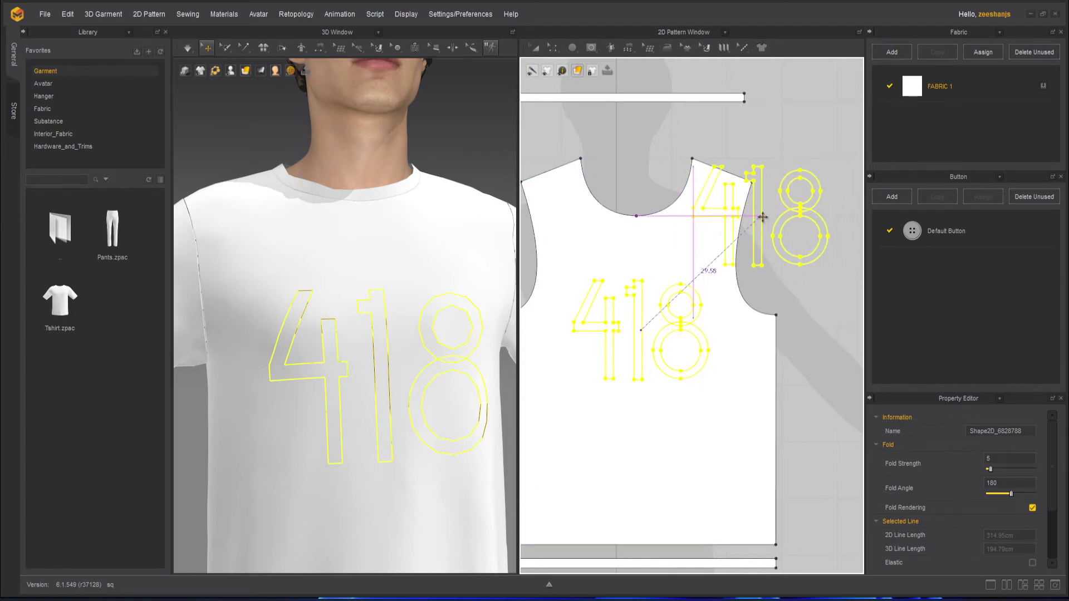
scroll(763, 220, "down", 5)
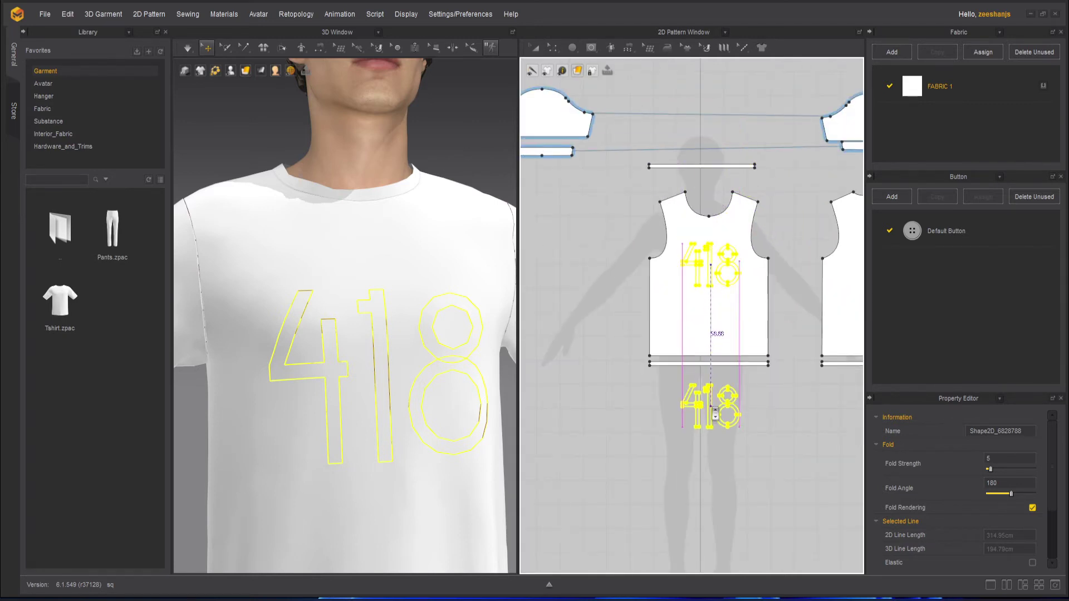
scroll(714, 413, "up", 3)
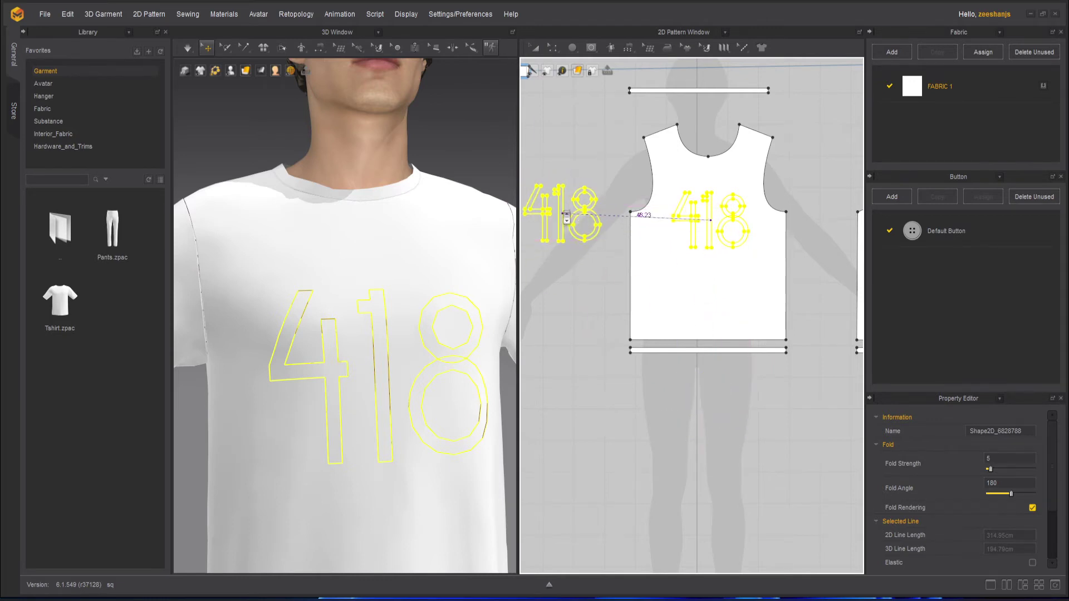
left_click(565, 219)
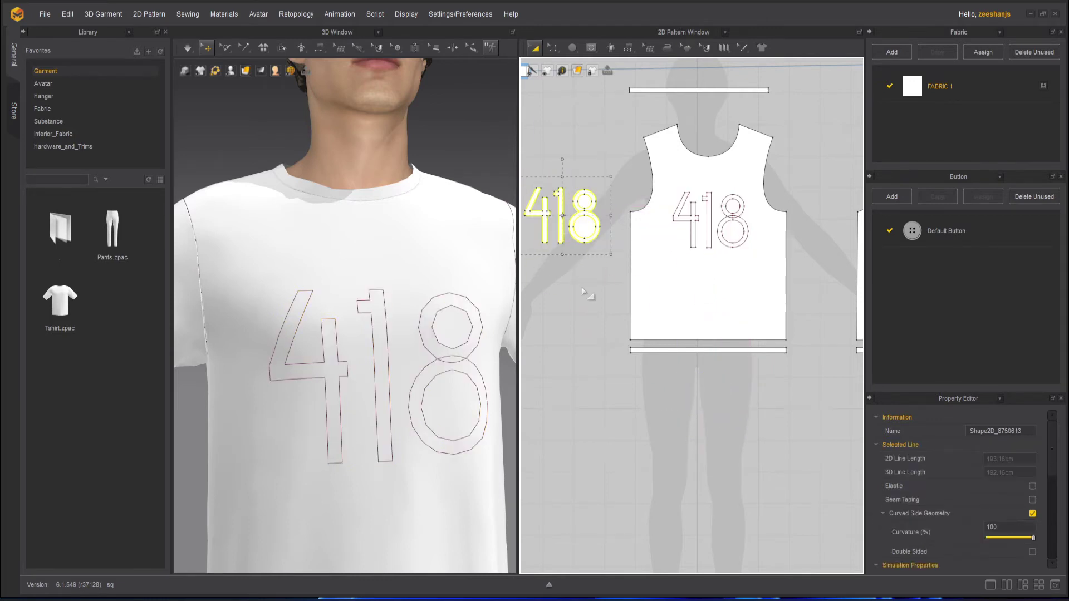
Deselect the cloned 418 pieces and examine their shapes in the 3D and 2D views, particularly the 8
scroll(357, 328, "down", 10)
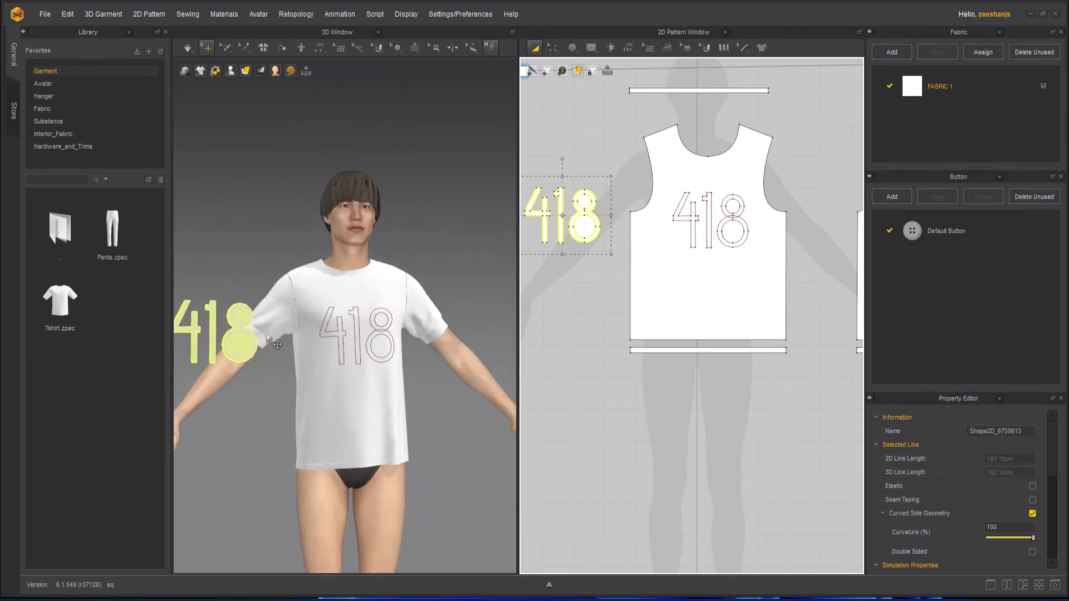
scroll(267, 334, "up", 6)
right_click_drag(390, 390, 428, 418)
left_click(428, 419)
scroll(586, 230, "up", 10)
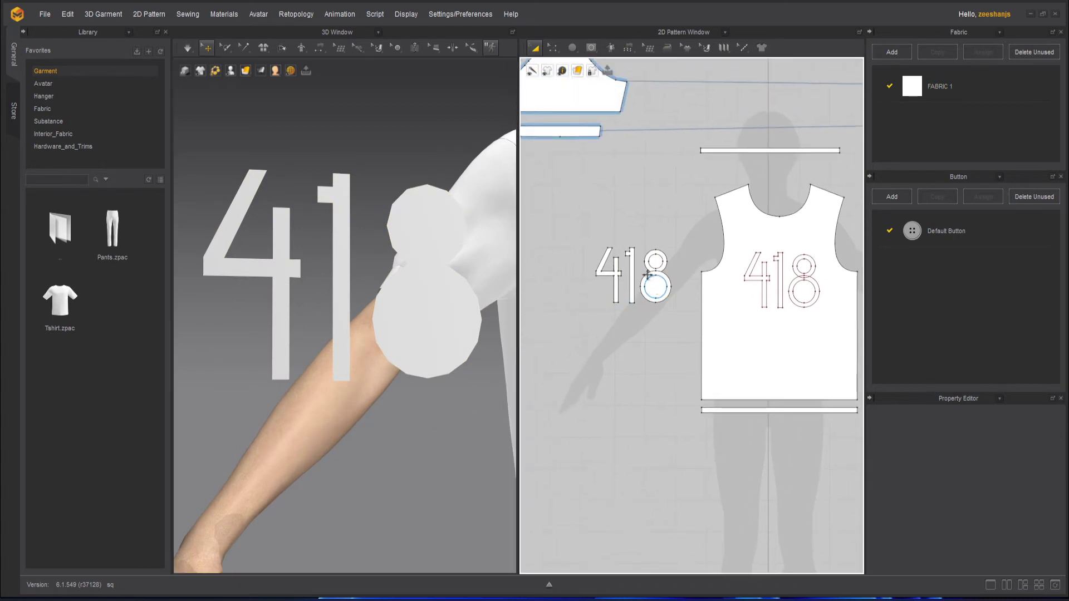
scroll(668, 245, "down", 10)
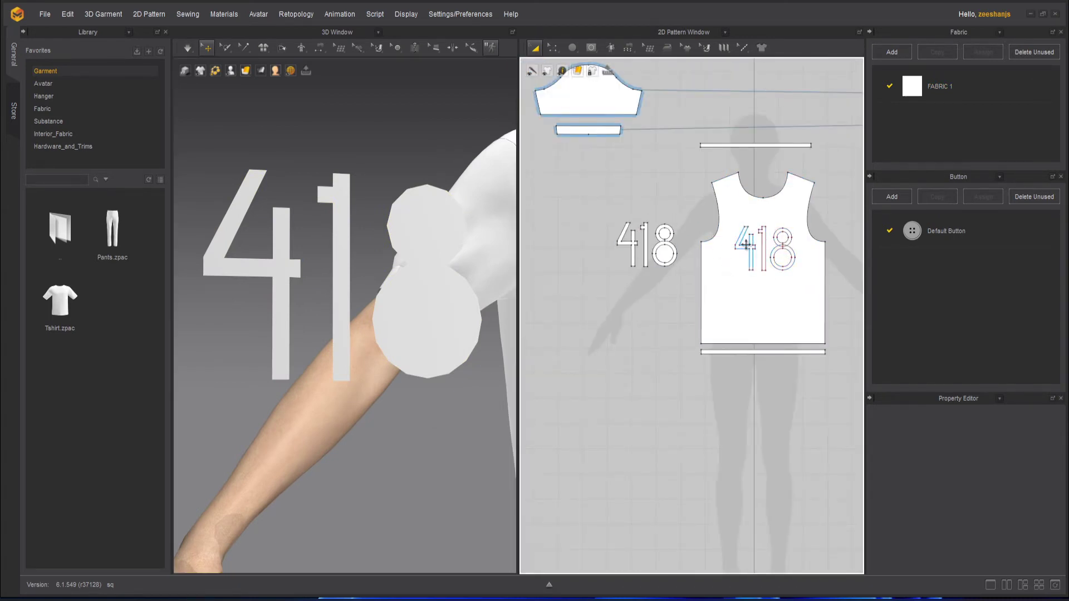
scroll(690, 228, "up", 6)
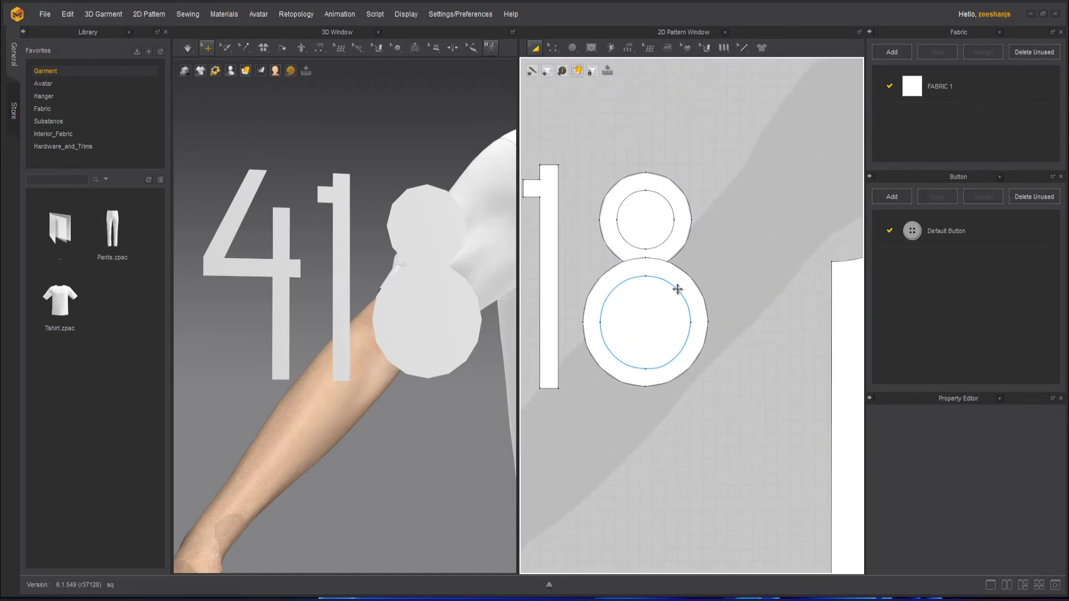
Try to move the cloned 8's lower inner circle out of the lower outer circle, then undo the move
left_click(677, 289)
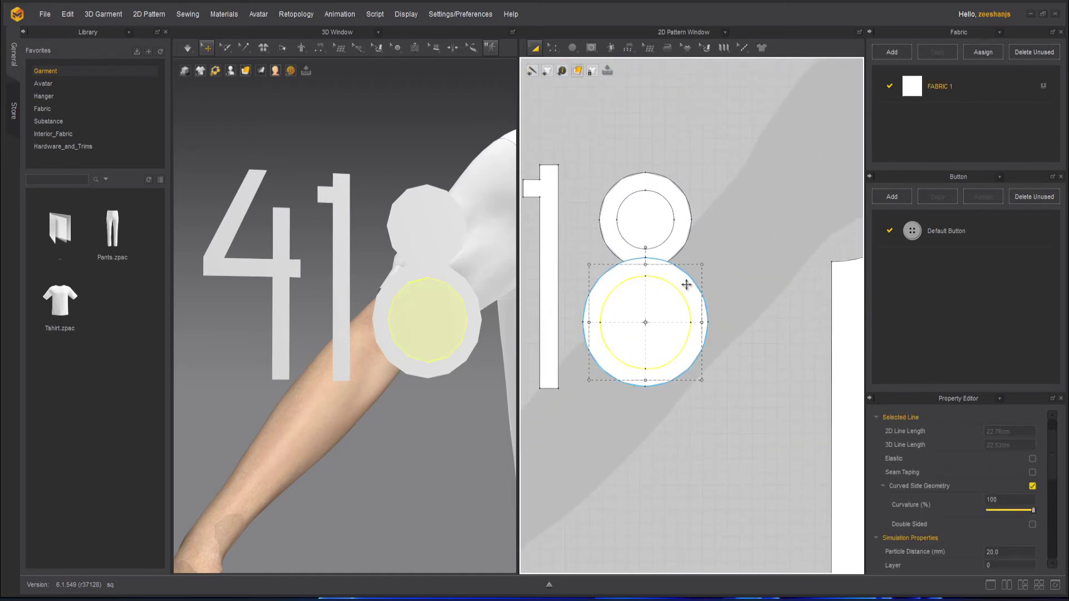
right_click(685, 299)
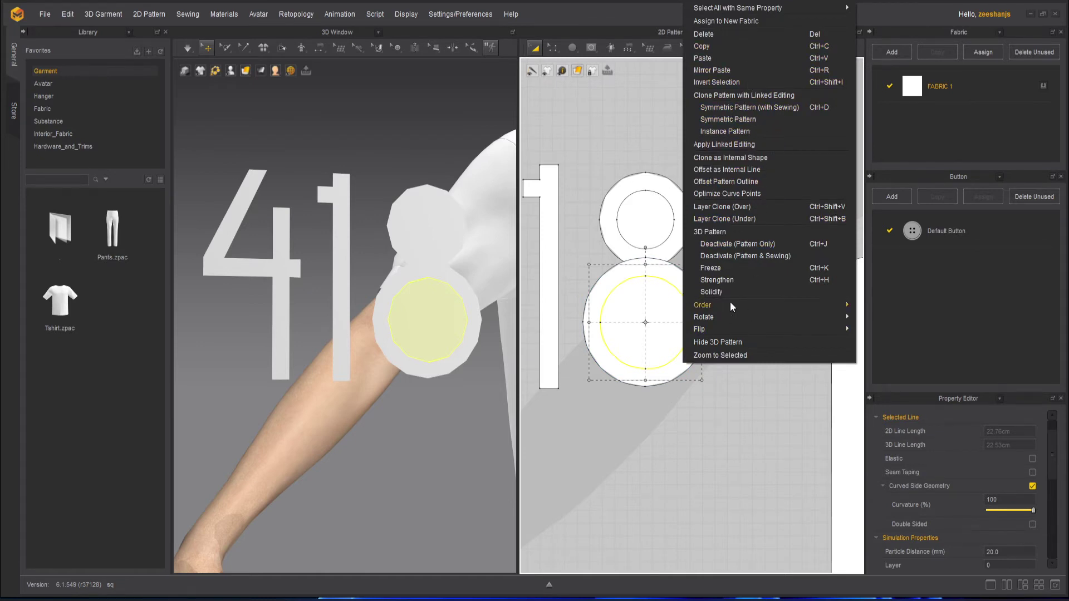
left_click(633, 310)
scroll(723, 284, "up", 6)
left_click(684, 329)
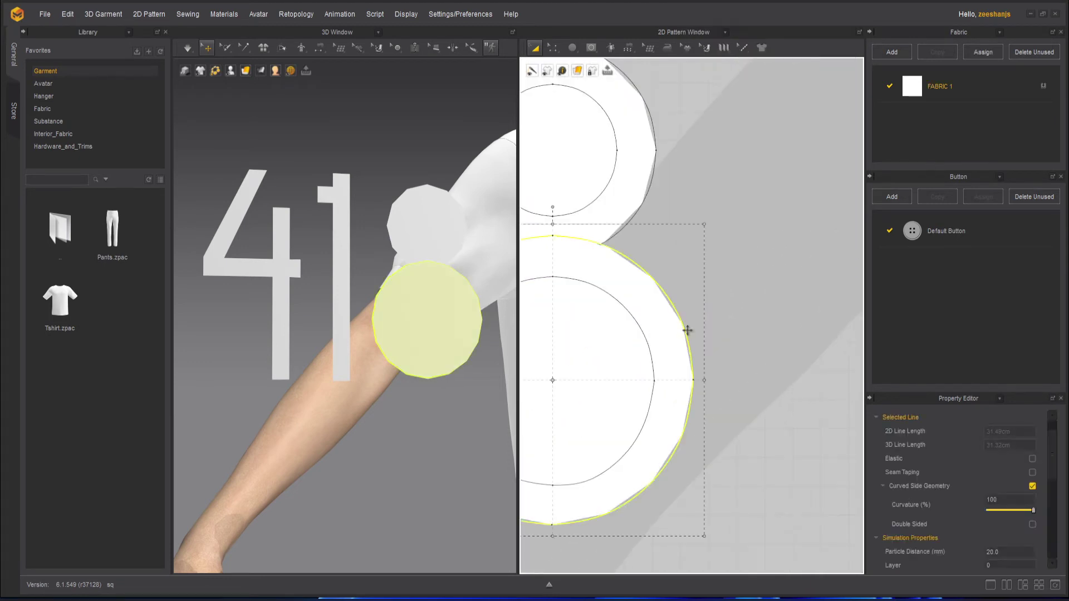
right_click_drag(606, 279, 740, 276)
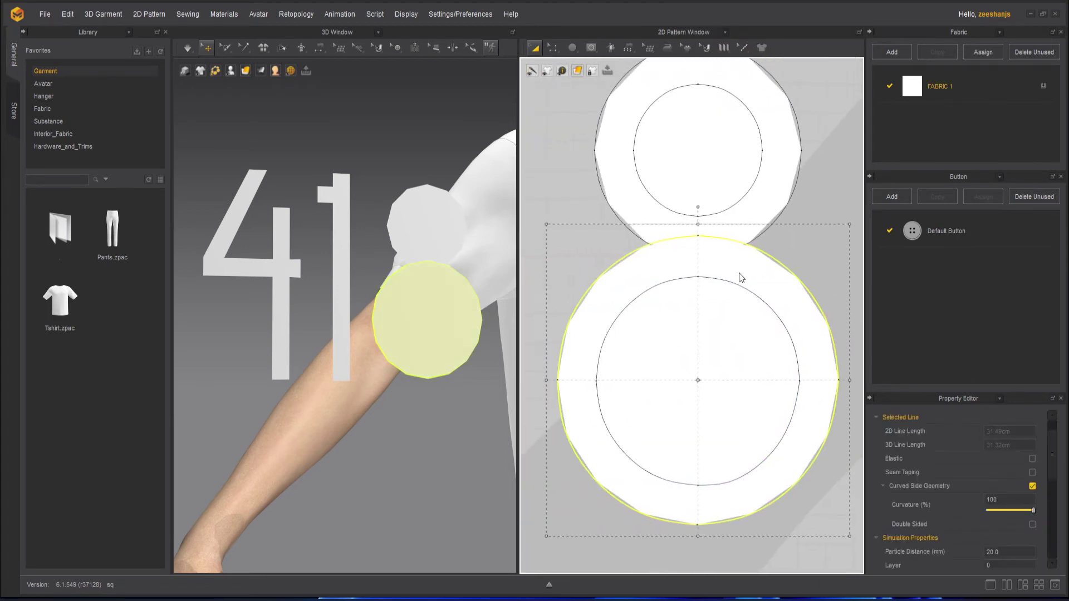
left_click(769, 300)
left_click_drag(755, 344, 702, 416)
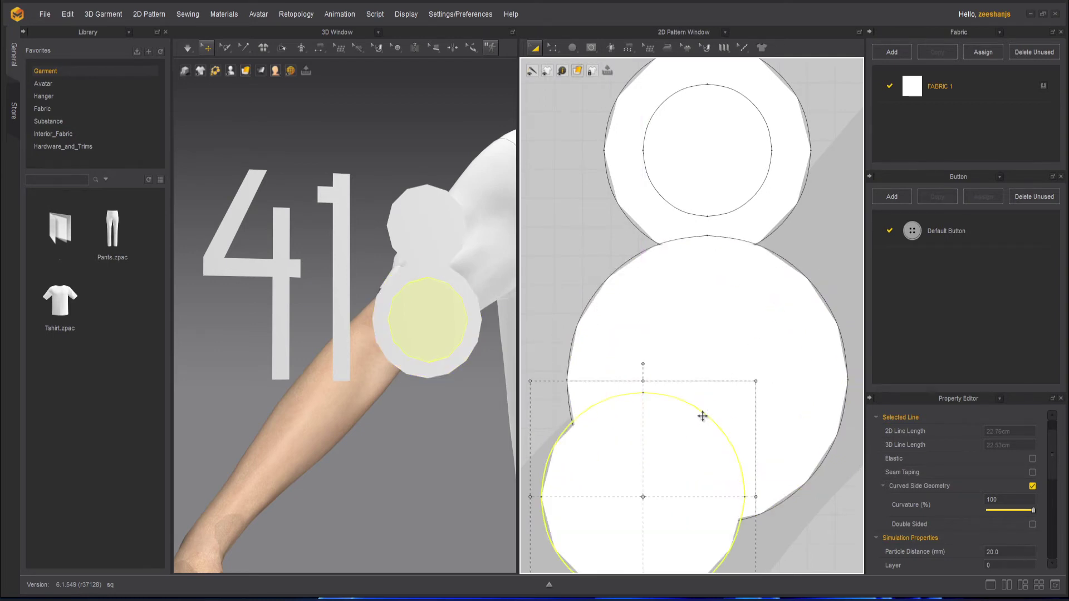
key("ctrl+z")
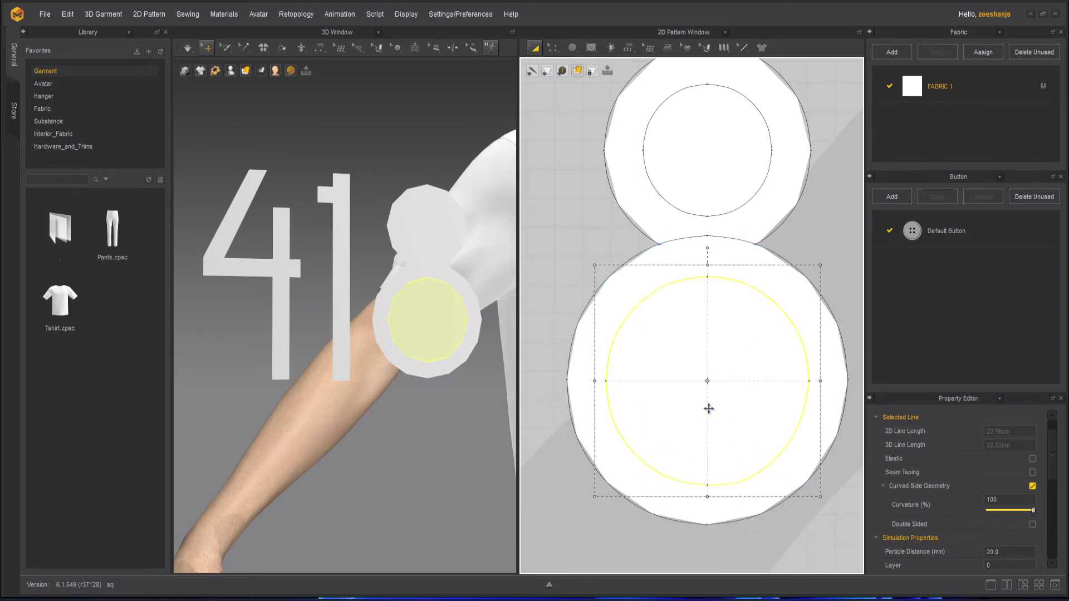
right_click(783, 316)
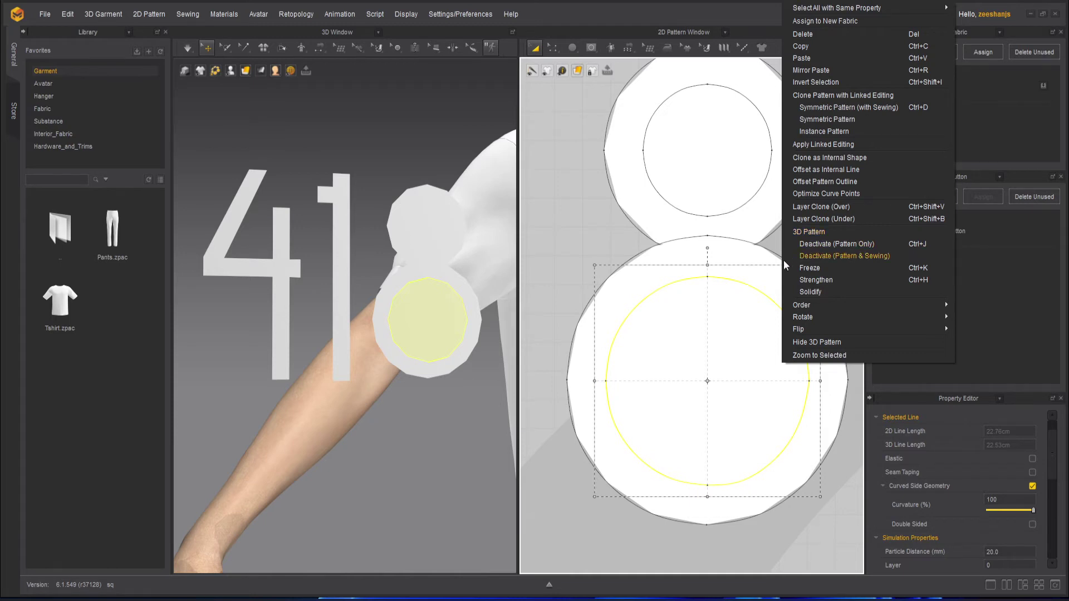
left_click(763, 288)
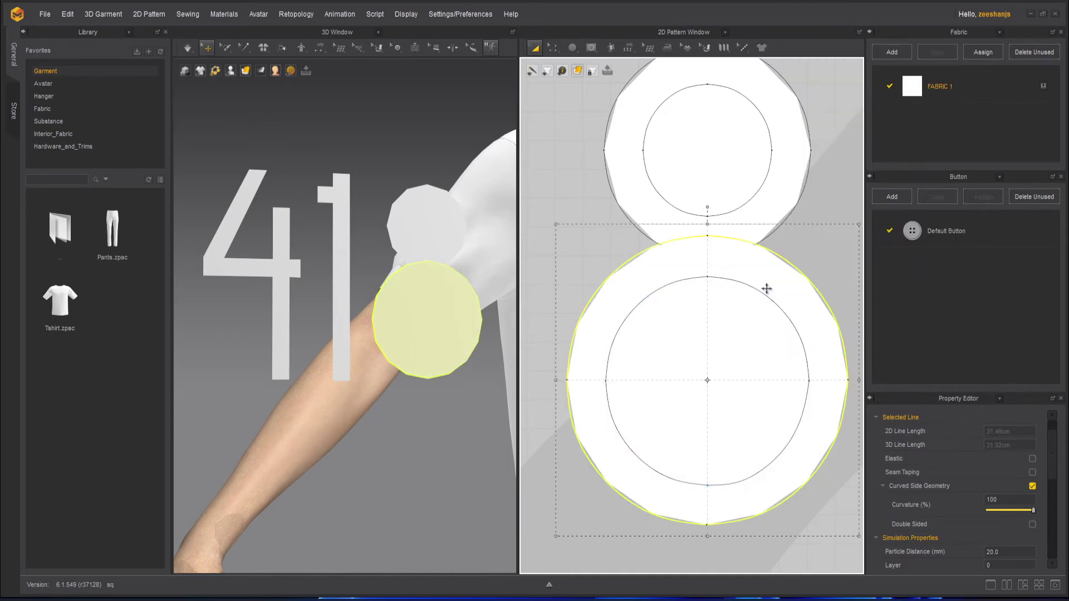
Delete the lower and upper inner circle pieces of the cloned 8, keeping its two outer circles
left_click(767, 296)
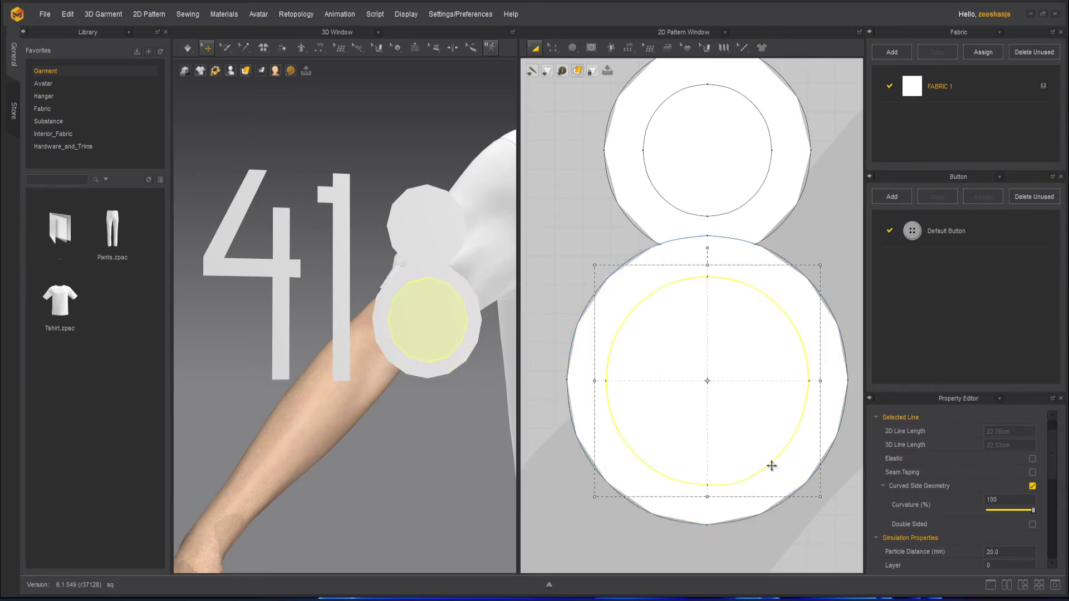
key("Delete")
left_click(756, 196)
key("Delete")
left_click(744, 182)
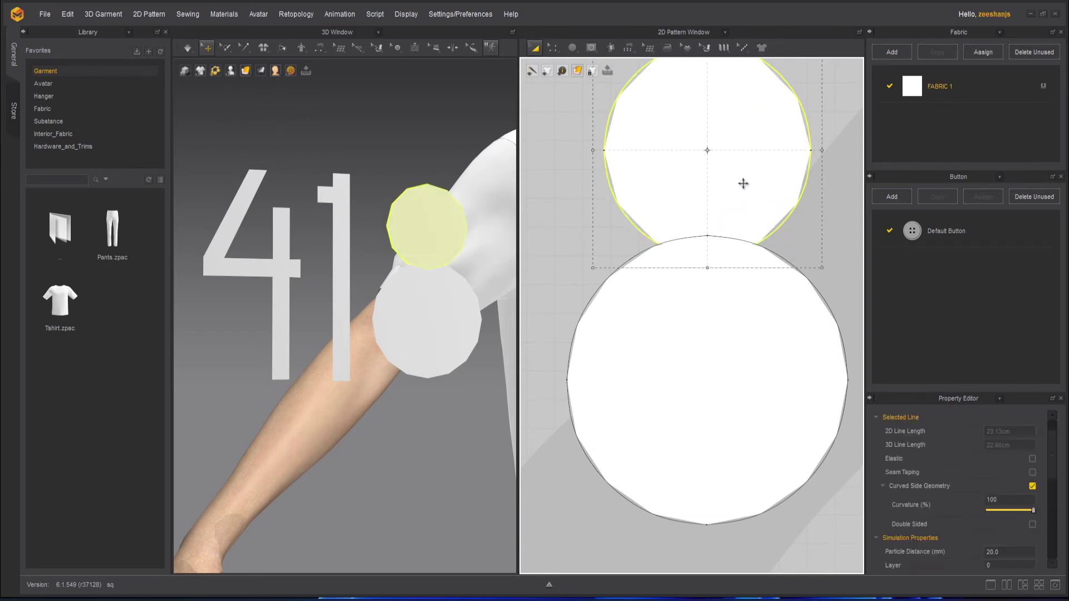
Draw a concentric internal circle about 25 cm in circumference inside the cloned 8's lower circle
left_click(757, 295)
scroll(757, 295, "up", 2)
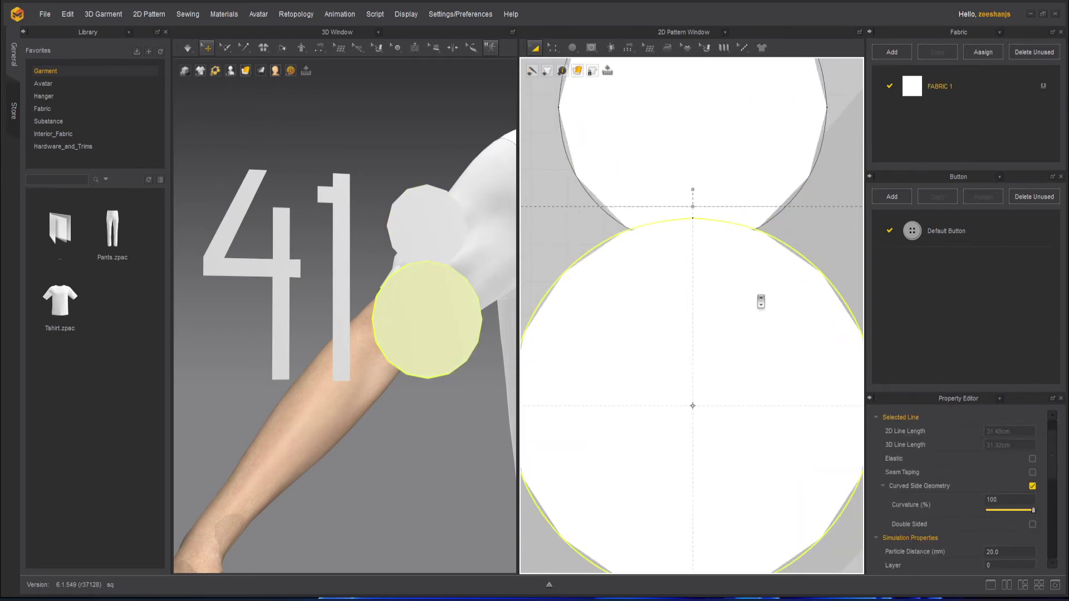
scroll(758, 298, "down", 3)
left_click(588, 47)
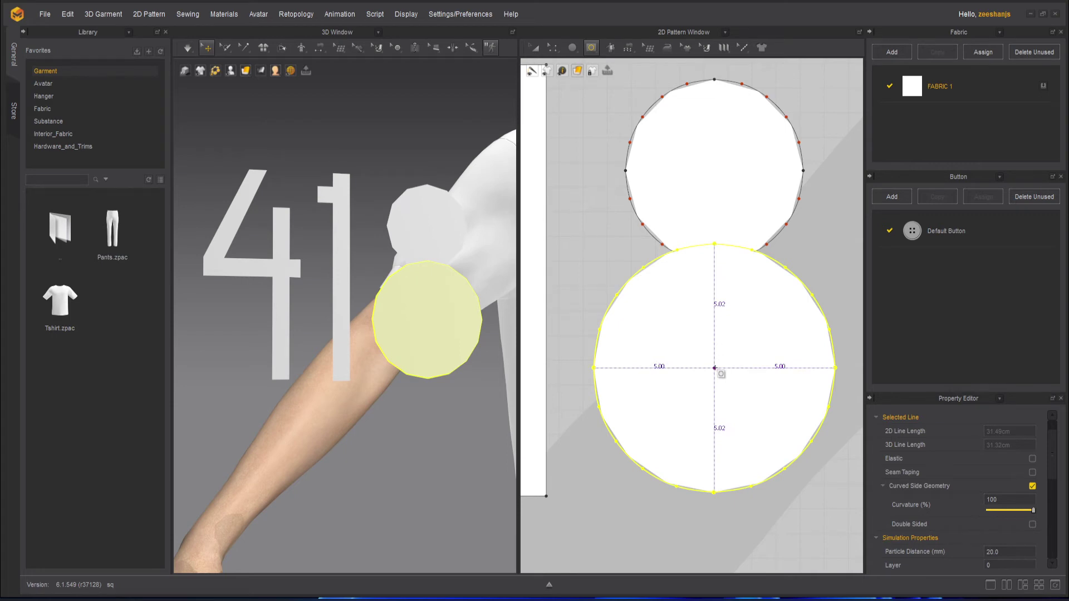
left_click_drag(715, 368, 810, 434)
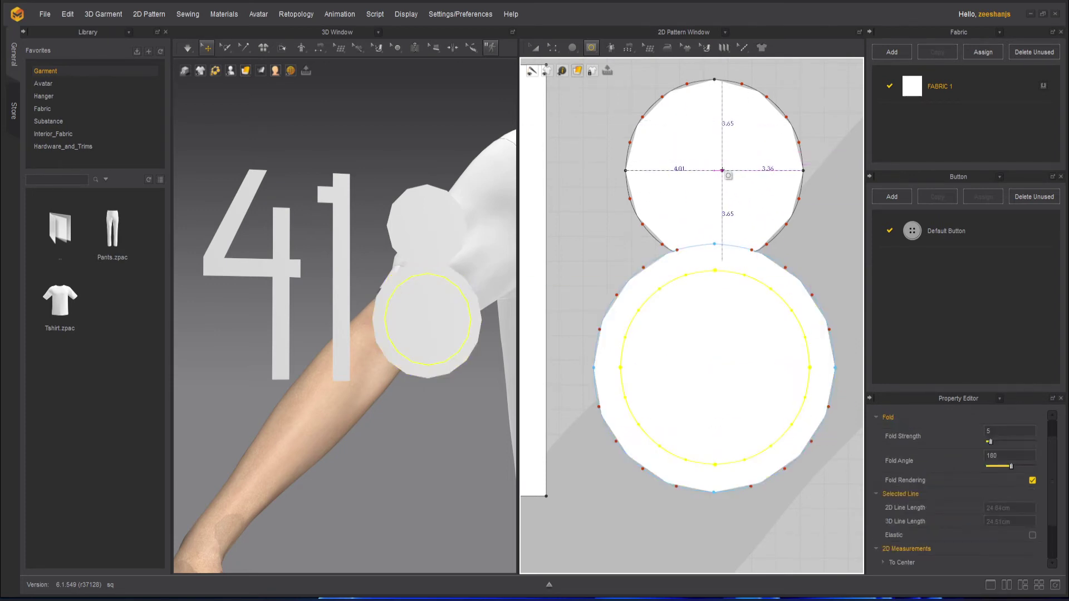
Try to draw an internal circle inside the cloned 8's upper circle and undo it
left_click_drag(715, 165, 761, 233)
key("ctrl+z")
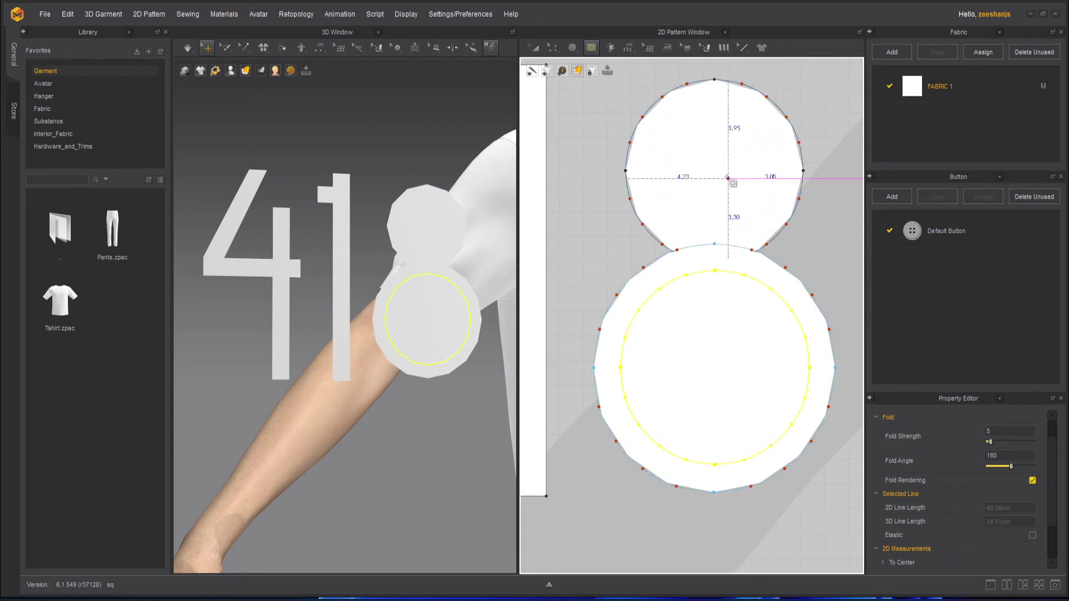
Draw an internal circle about 17 cm in circumference inside the cloned 8's upper circle and centre it there
left_click_drag(716, 165, 782, 229)
left_click(535, 47)
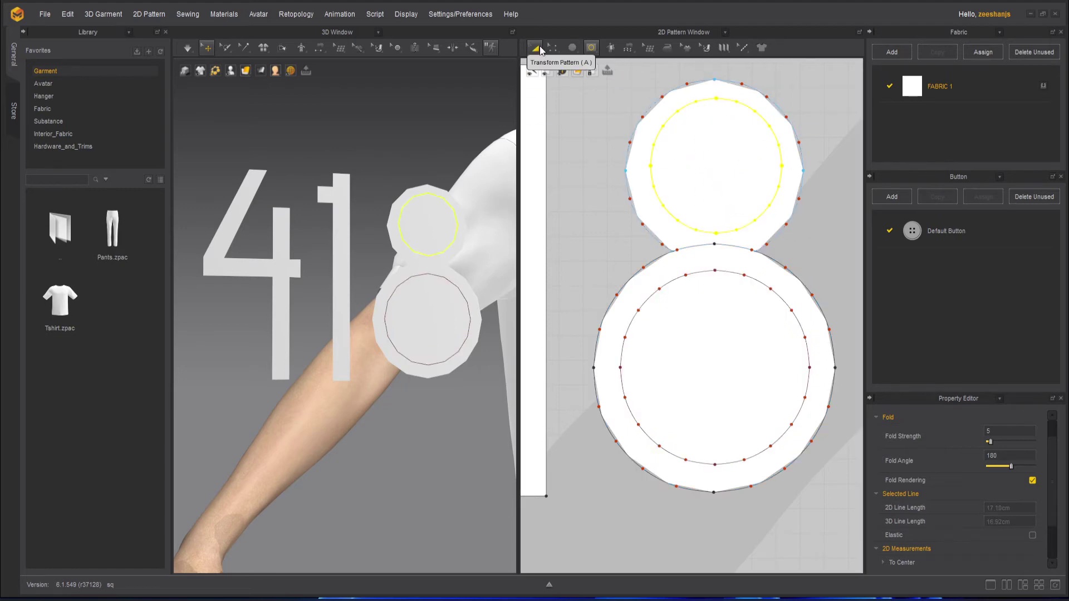
key("Down")
key("Down")
key("Down")
key("Down")
left_click_drag(743, 158, 740, 115)
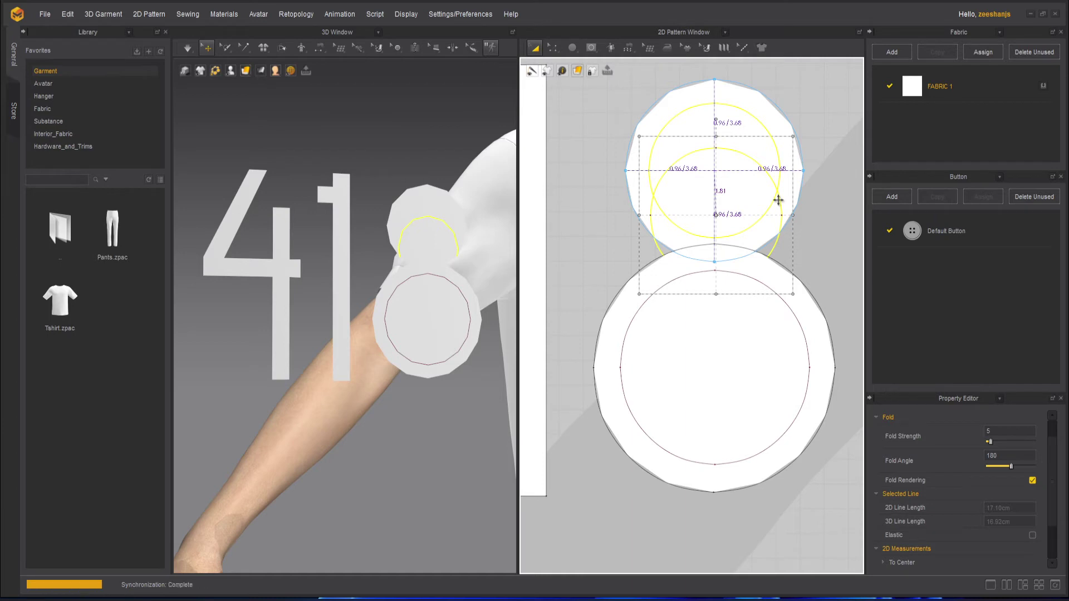
left_click_drag(761, 212, 762, 217)
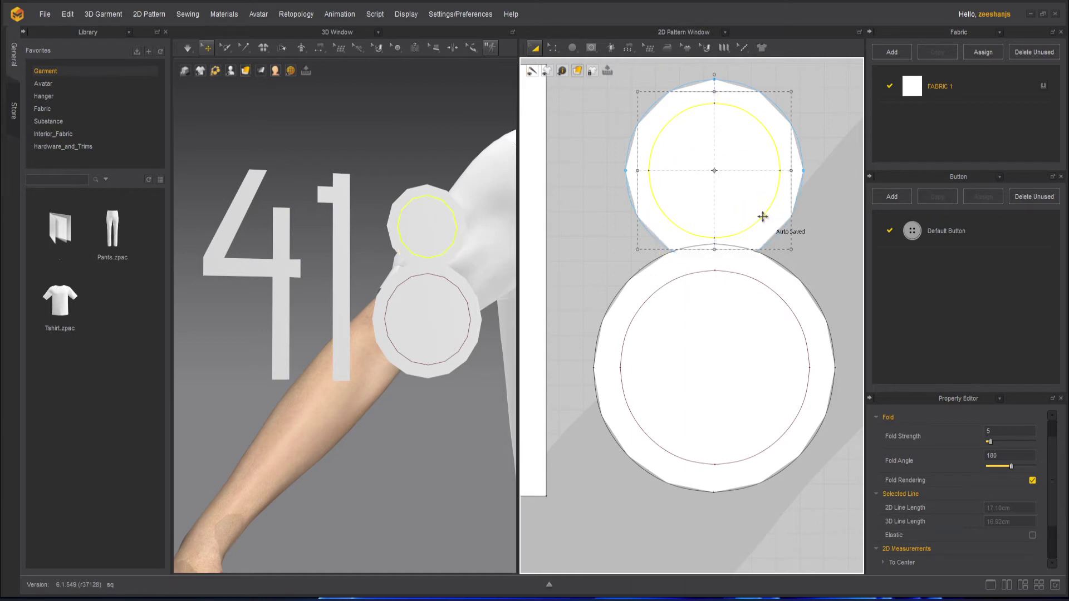
Cut the cloned 8's upper circle along its internal circle and delete the cut-out disc, leaving a ring
right_click(762, 216)
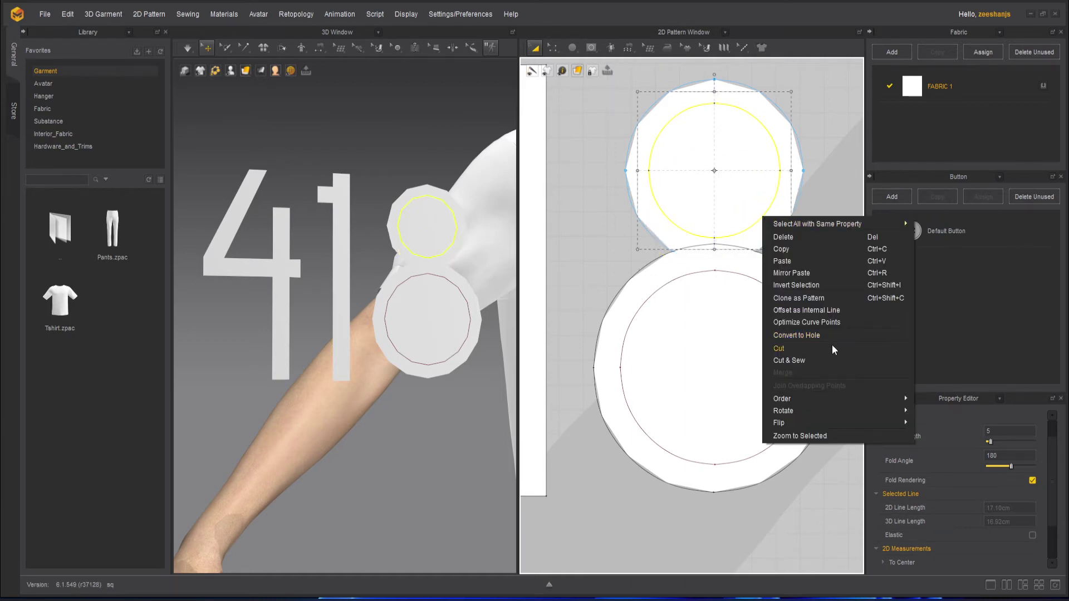
left_click(818, 260)
left_click_drag(646, 239, 670, 239)
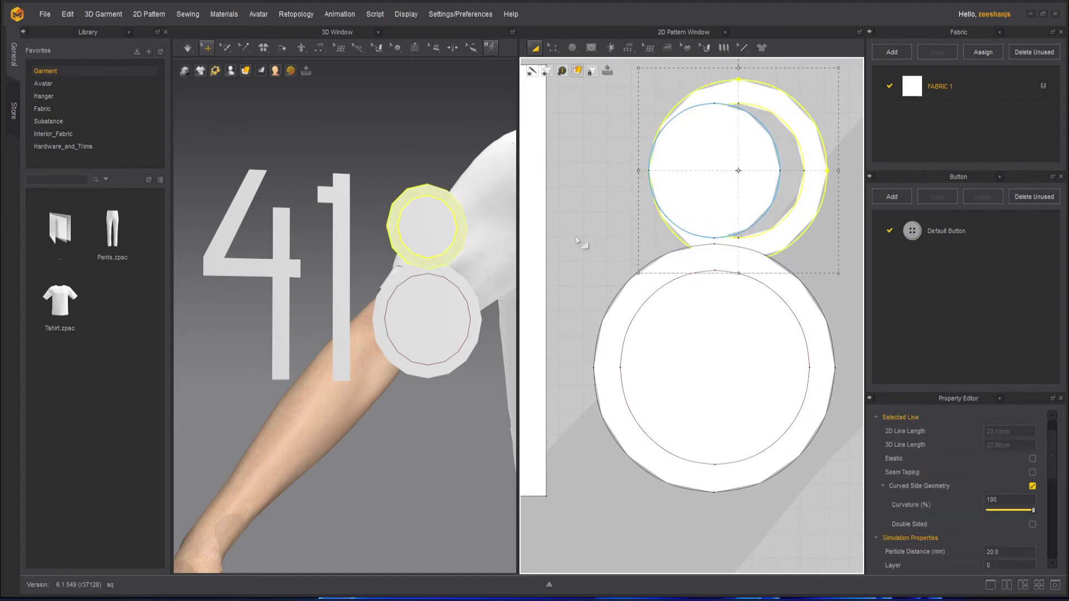
left_click(716, 199)
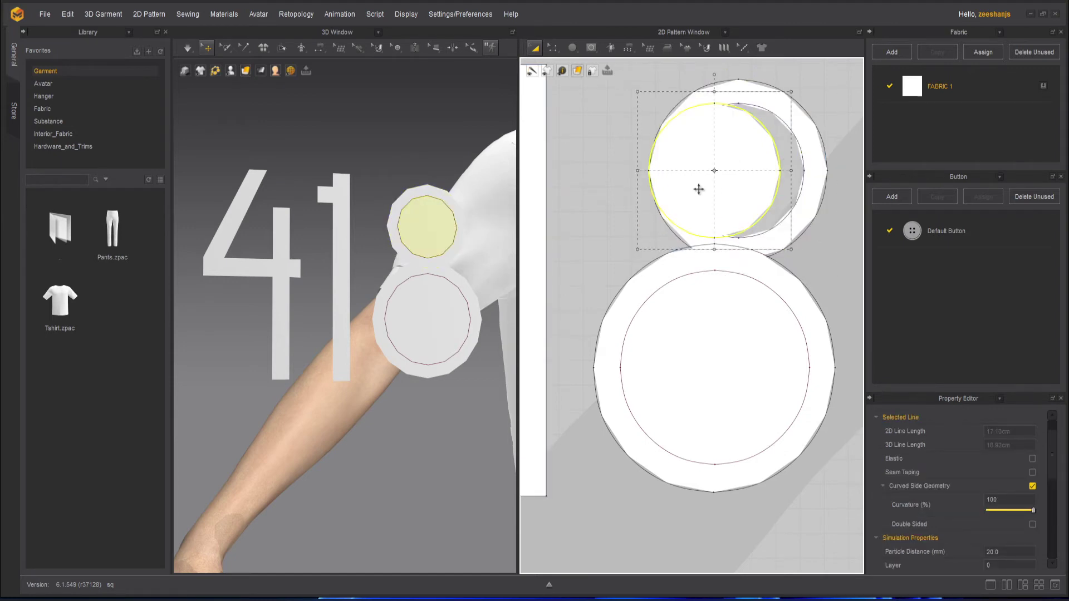
key("Delete")
Cut the cloned 8's lower circle along its internal circle and delete the cut-out disc, leaving a ring
left_click(765, 291)
right_click(764, 291)
left_click(821, 412)
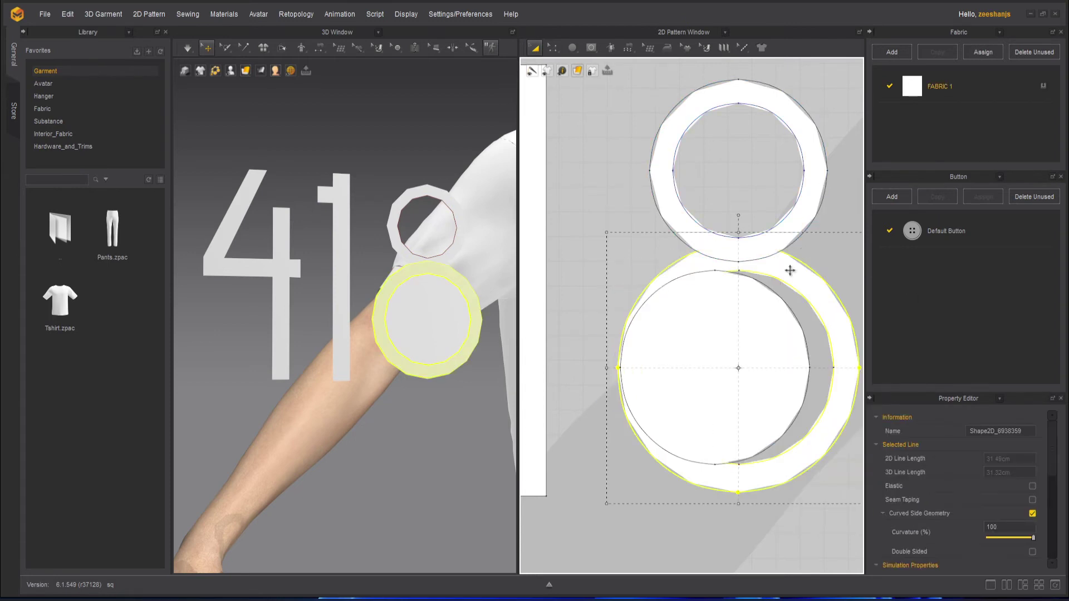
key("Delete")
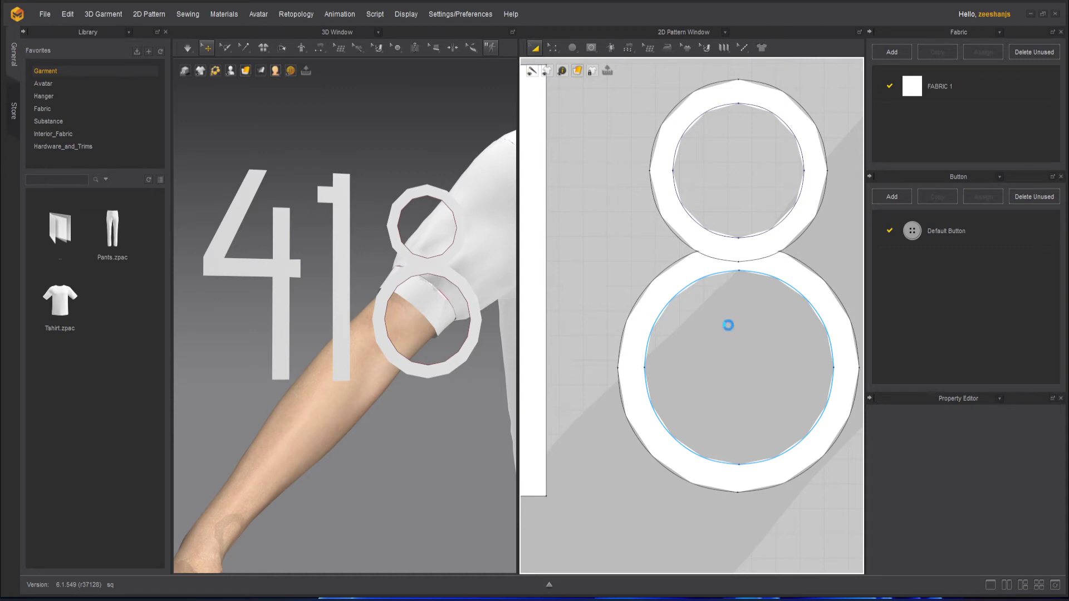
left_click(782, 284)
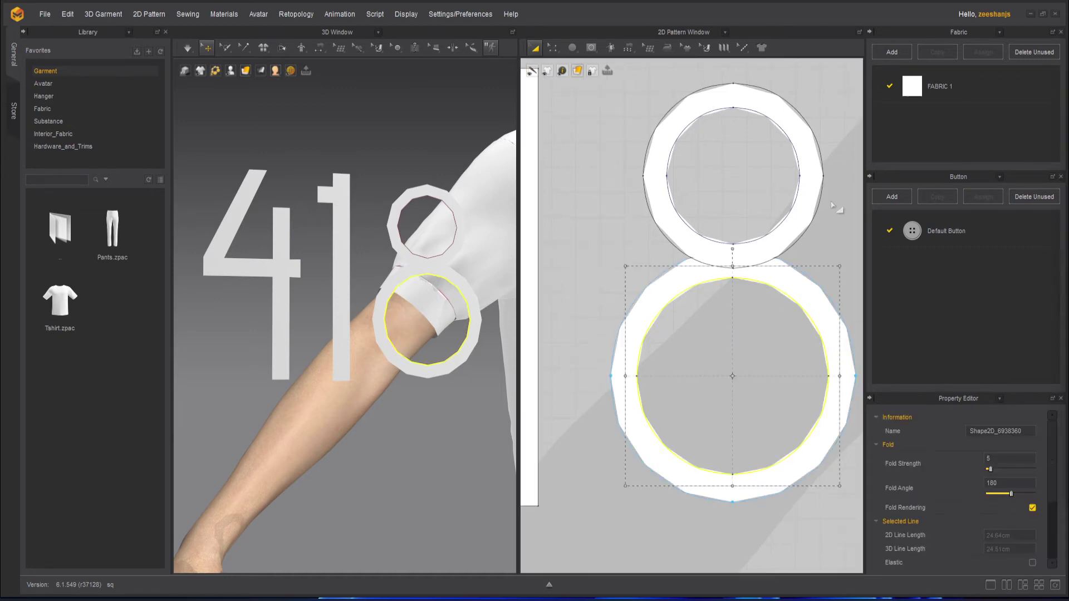
Join the full outline of the cloned 4 to the matching 4 outline on the T-shirt front with Free Sewing
scroll(827, 201, "down", 8)
middle_click_drag(705, 315, 753, 423)
left_click(711, 369)
scroll(634, 326, "up", 5)
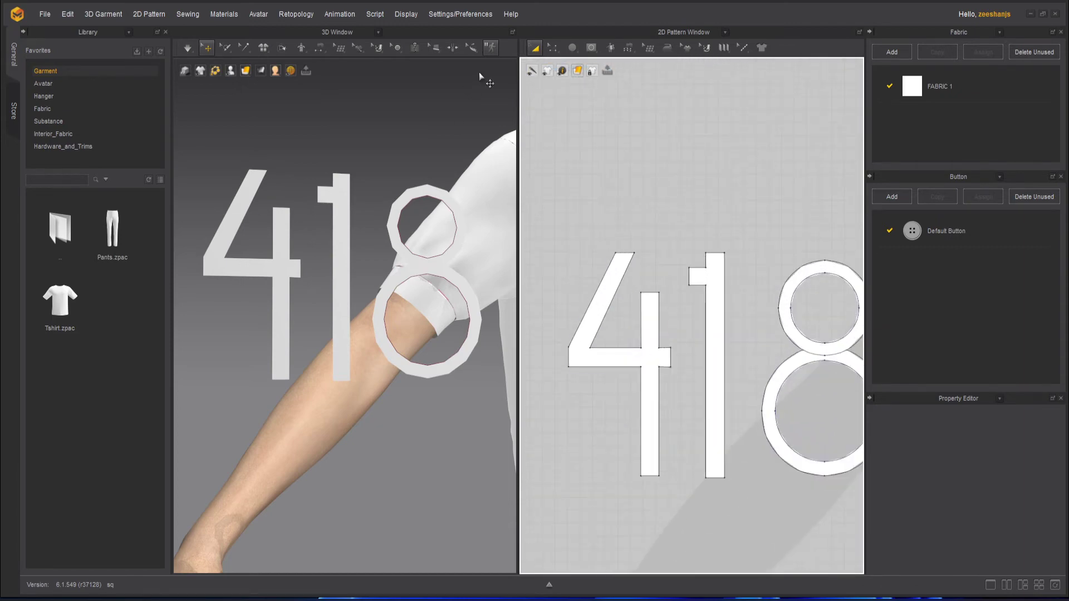
left_click(553, 48)
left_click(628, 48)
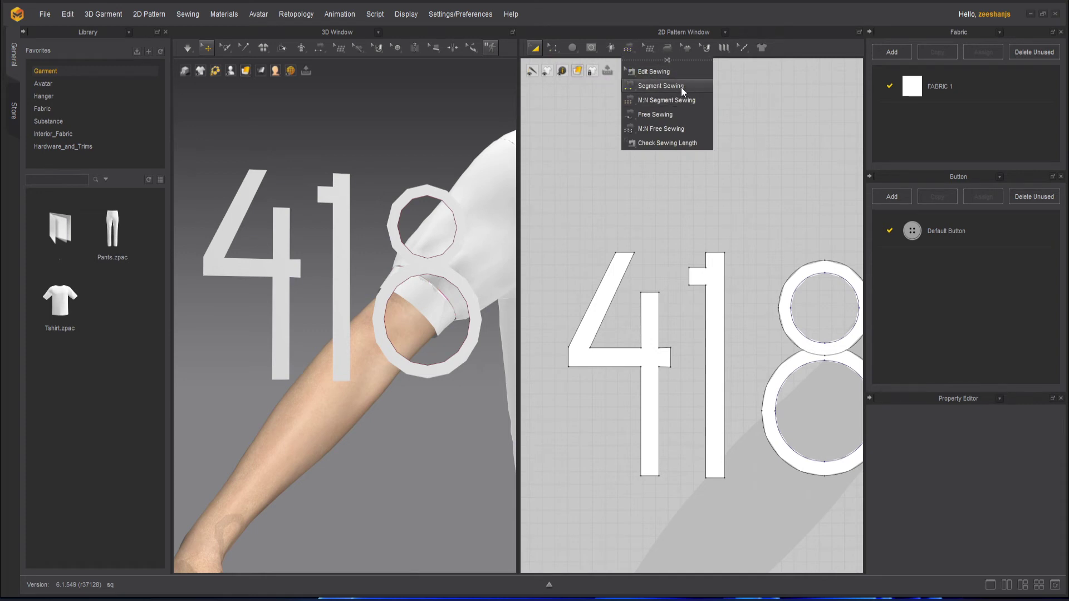
left_click(672, 113)
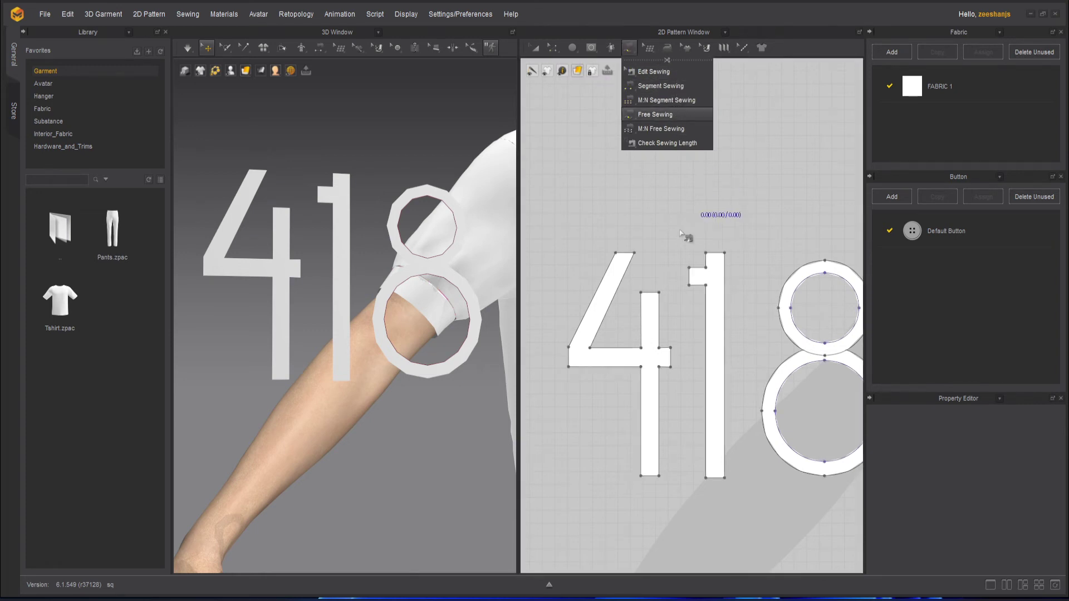
left_click(634, 253)
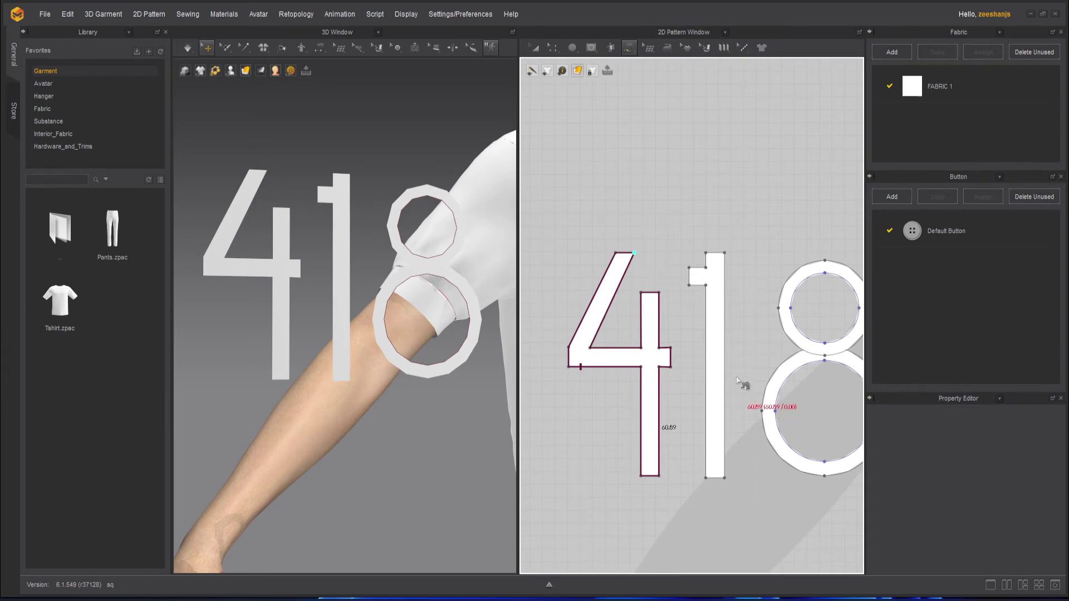
scroll(747, 412, "down", 5)
scroll(745, 432, "down", 2)
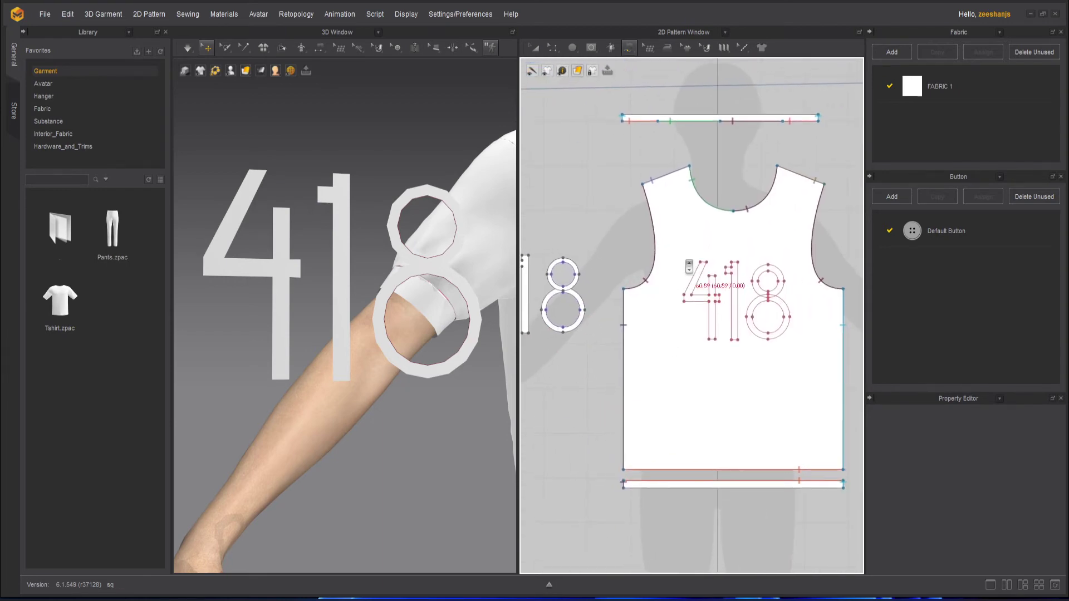
scroll(735, 300, "up", 5)
left_click(730, 269)
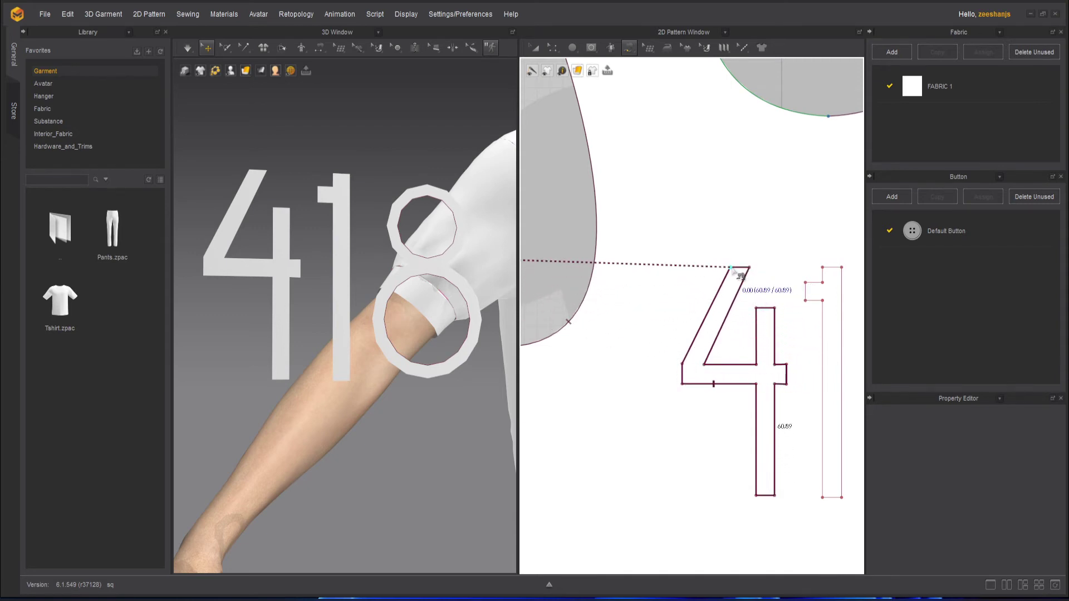
left_click(707, 412)
Join the full outline of the cloned 1 to the matching 1 outline on the T-shirt front with Free Sewing
scroll(668, 300, "down", 5)
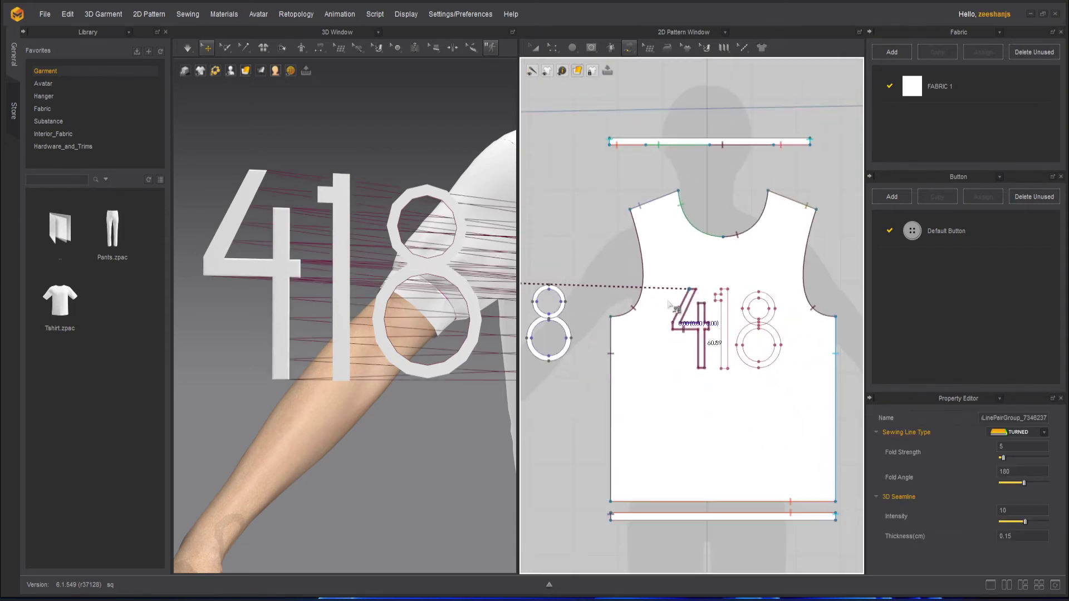
scroll(557, 317, "up", 5)
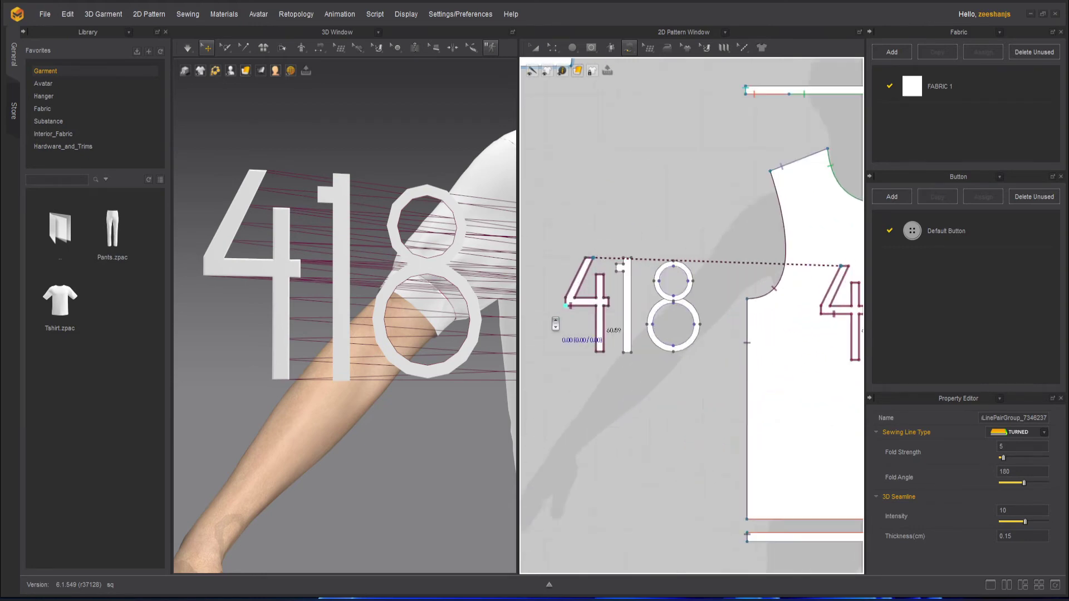
left_click(679, 184)
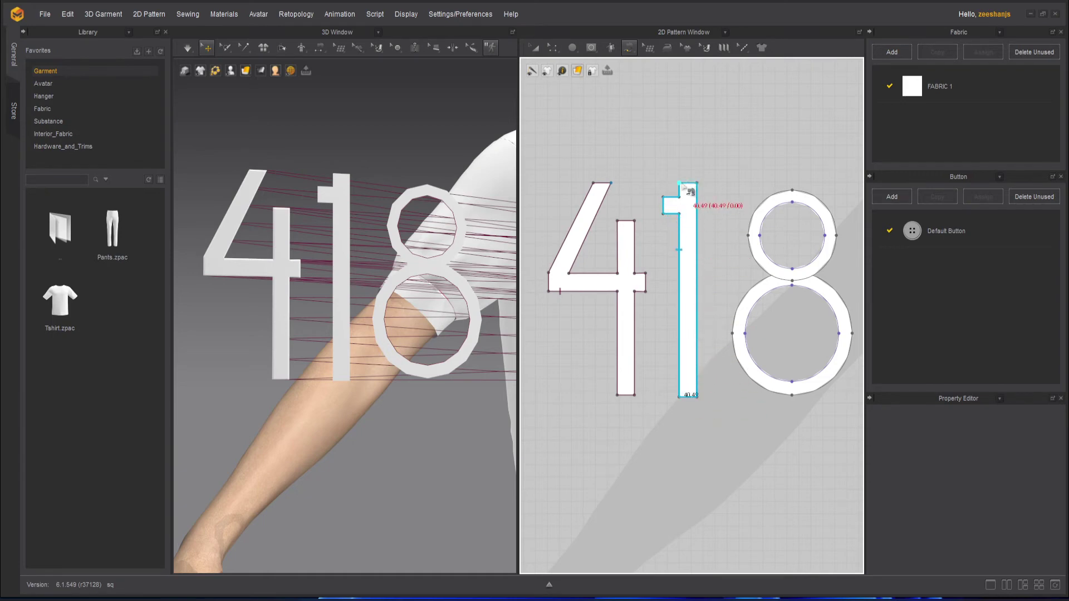
middle_click_drag(743, 282, 690, 274)
scroll(840, 299, "down", 2)
middle_click_drag(843, 300, 671, 301)
scroll(710, 267, "up", 5)
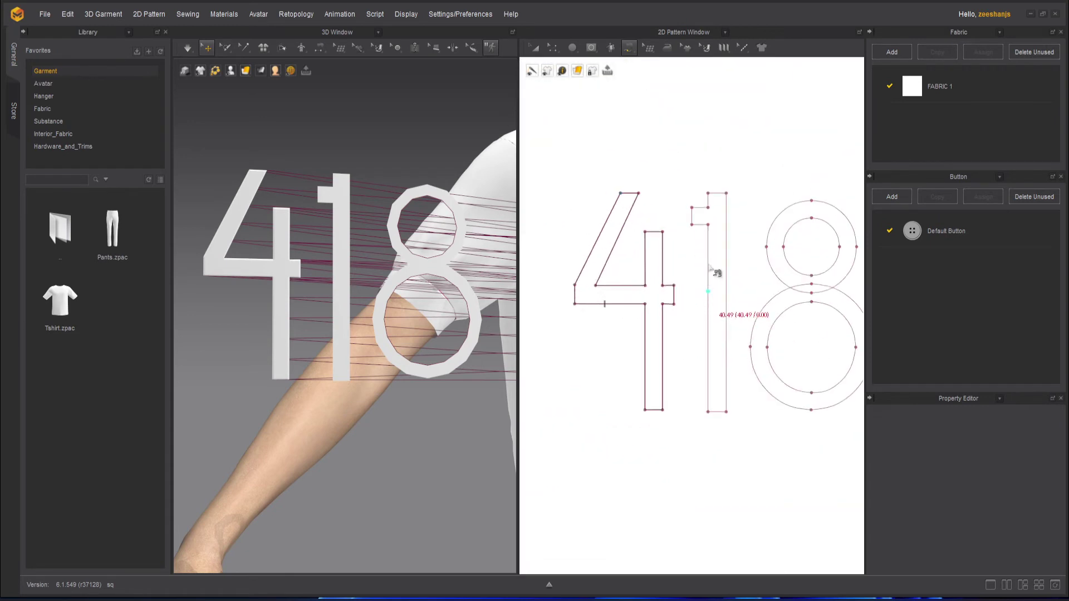
left_click(707, 194)
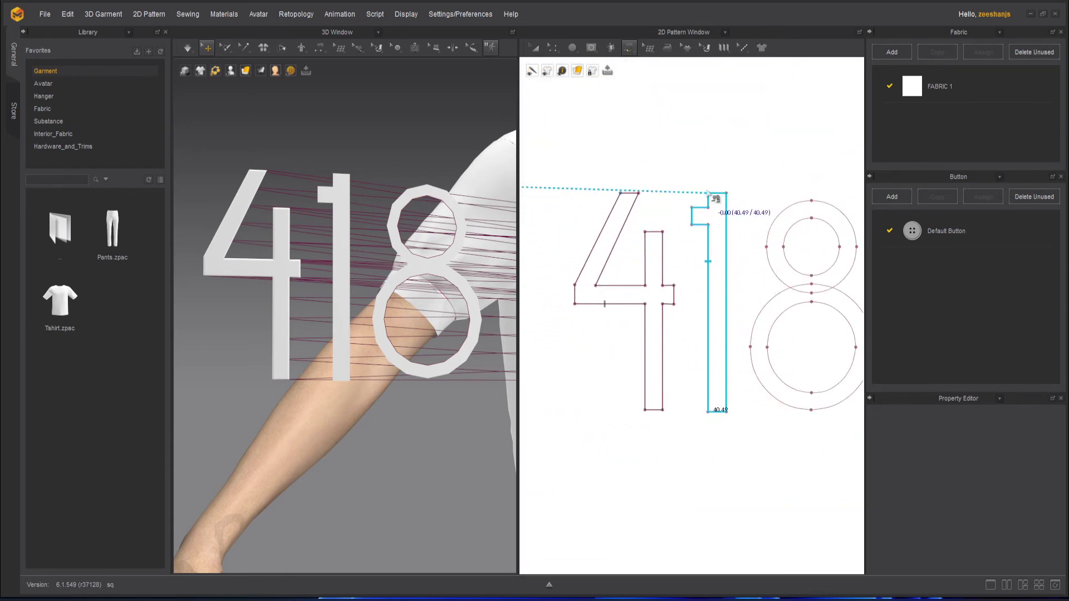
left_click(713, 209)
scroll(677, 309, "down", 5)
scroll(724, 339, "up", 3)
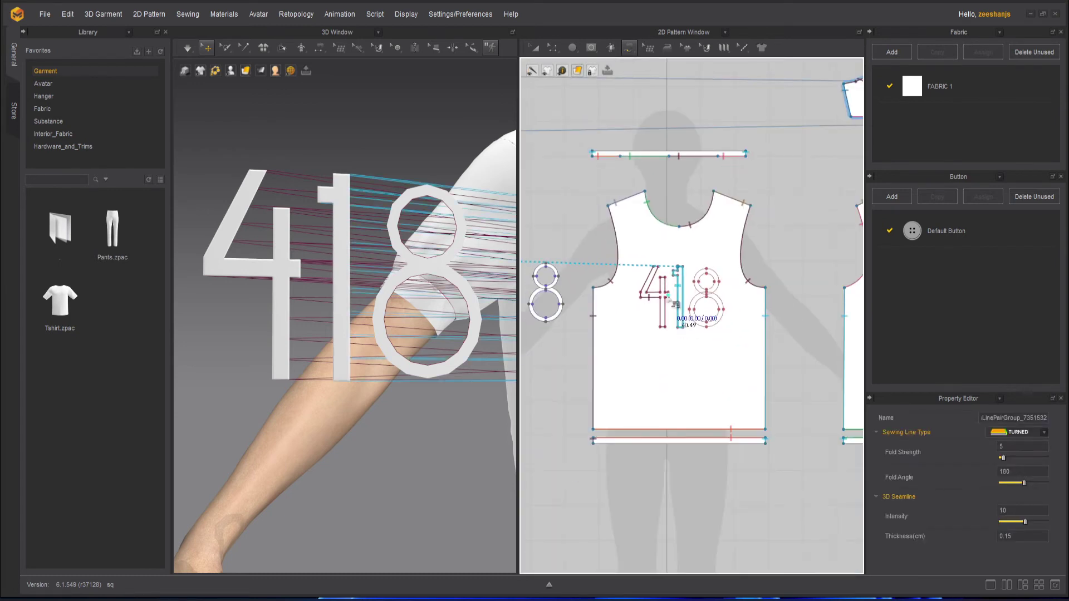
scroll(760, 337, "up", 6)
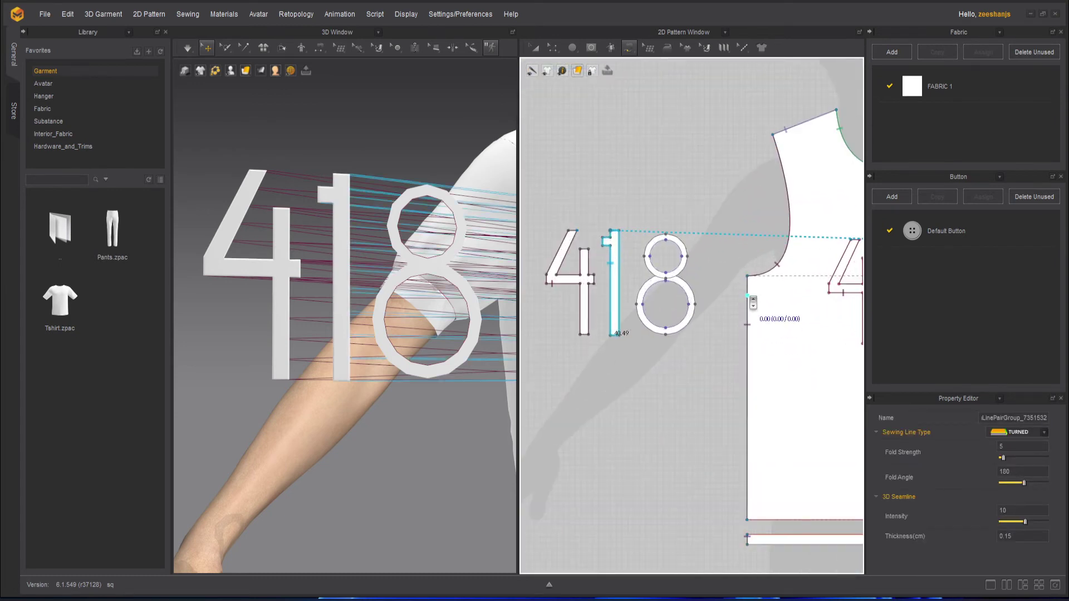
scroll(690, 239, "up", 3)
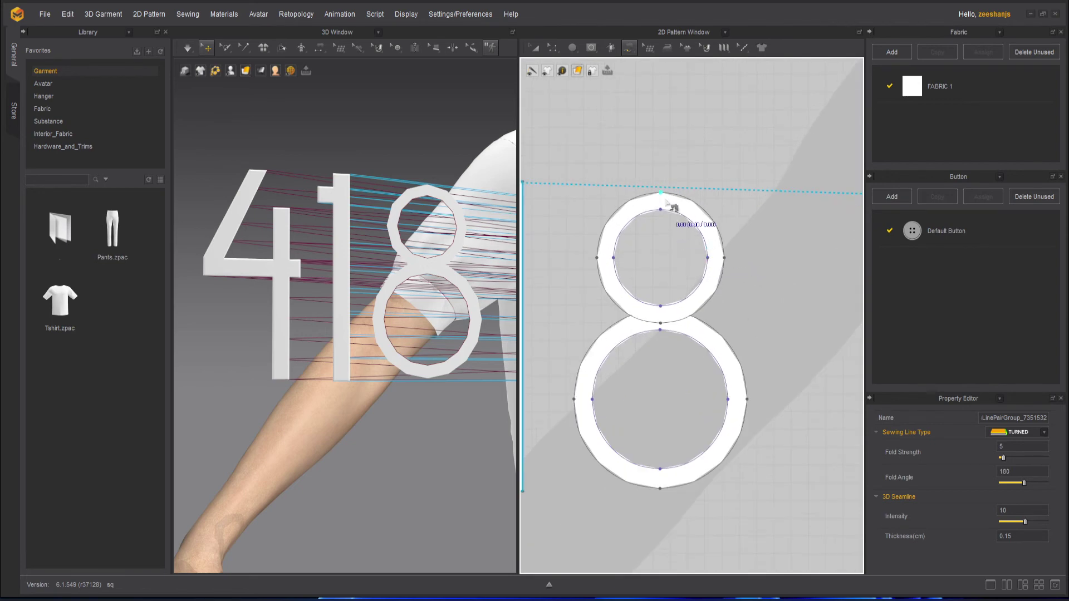
left_click(661, 193)
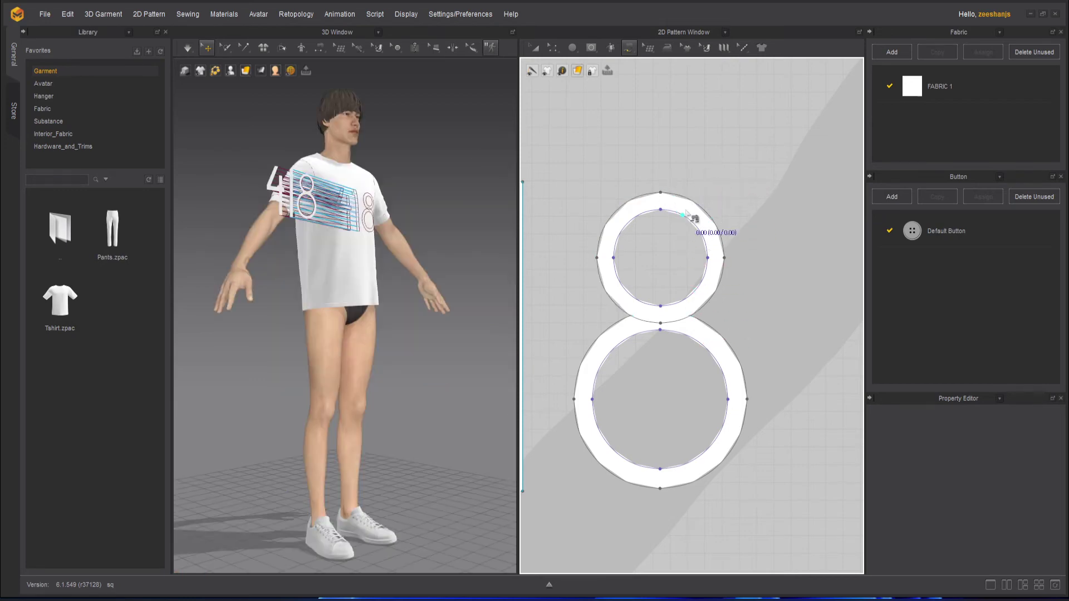
Select both ring pieces of the cloned 8 and check which pattern operations are available for them
left_click(535, 48)
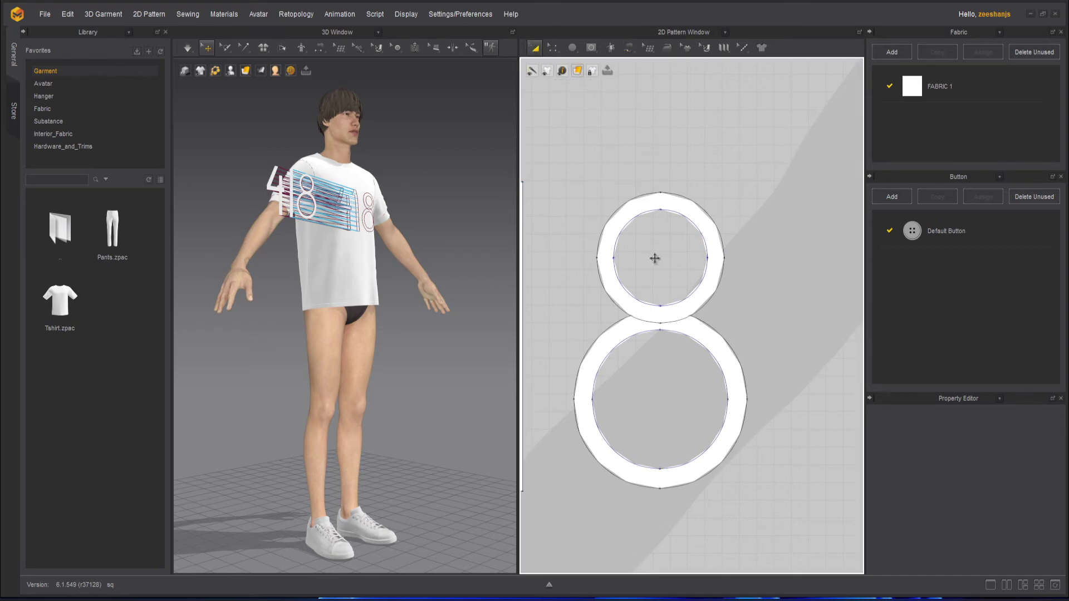
left_click(693, 305)
scroll(657, 336, "up", 5)
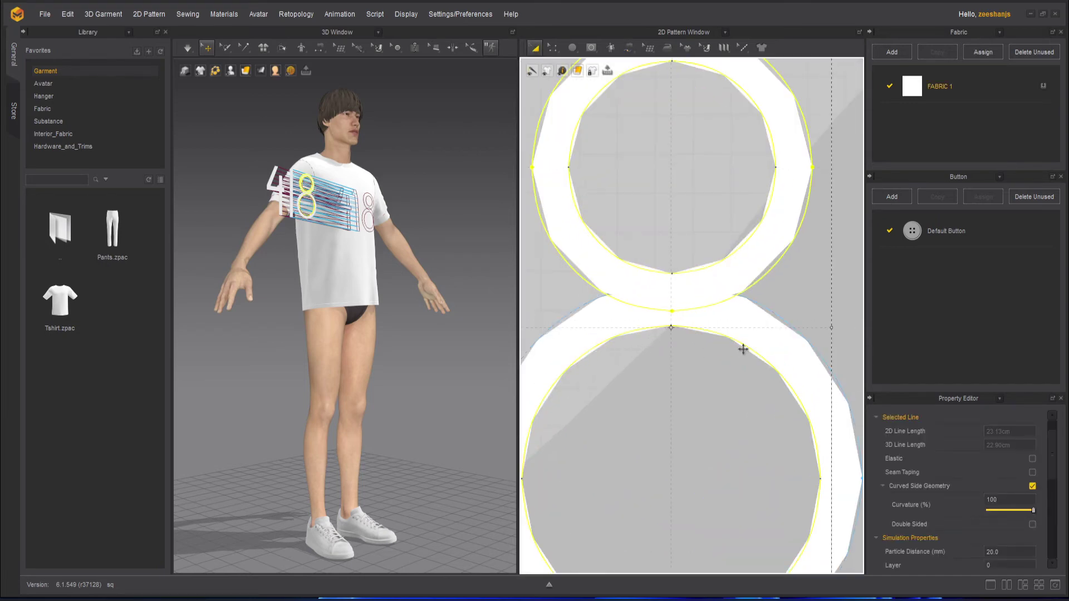
left_click(753, 314)
left_click(757, 245, "shift")
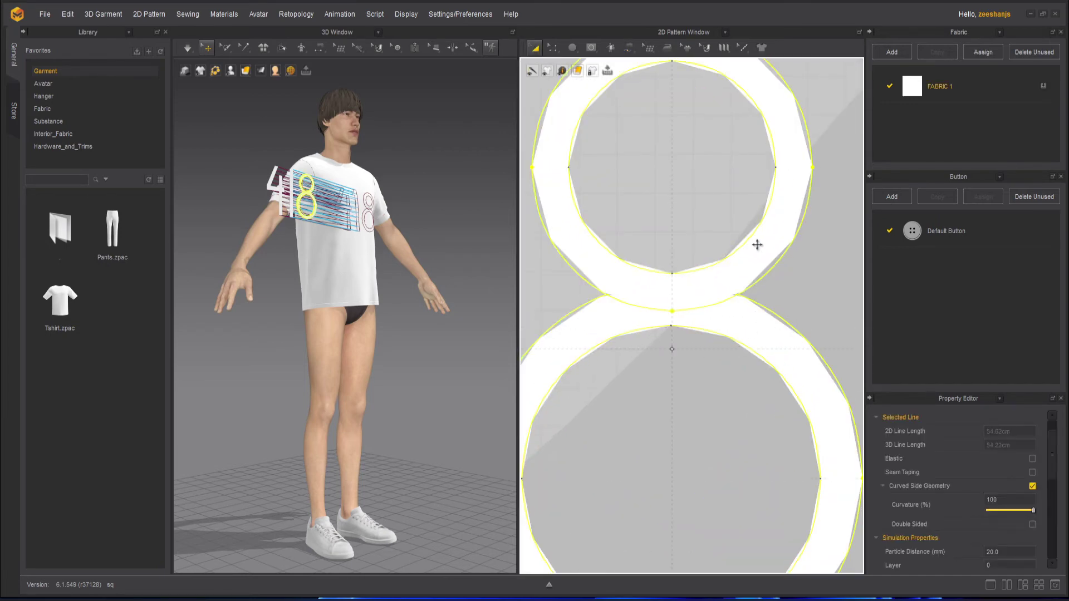
right_click(757, 246)
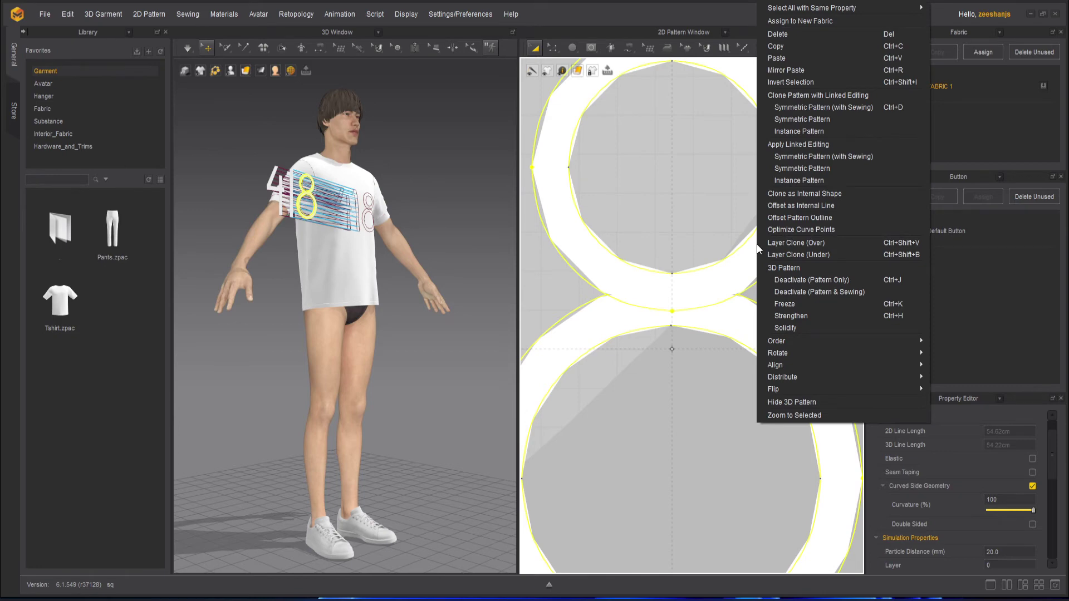
right_click(703, 299)
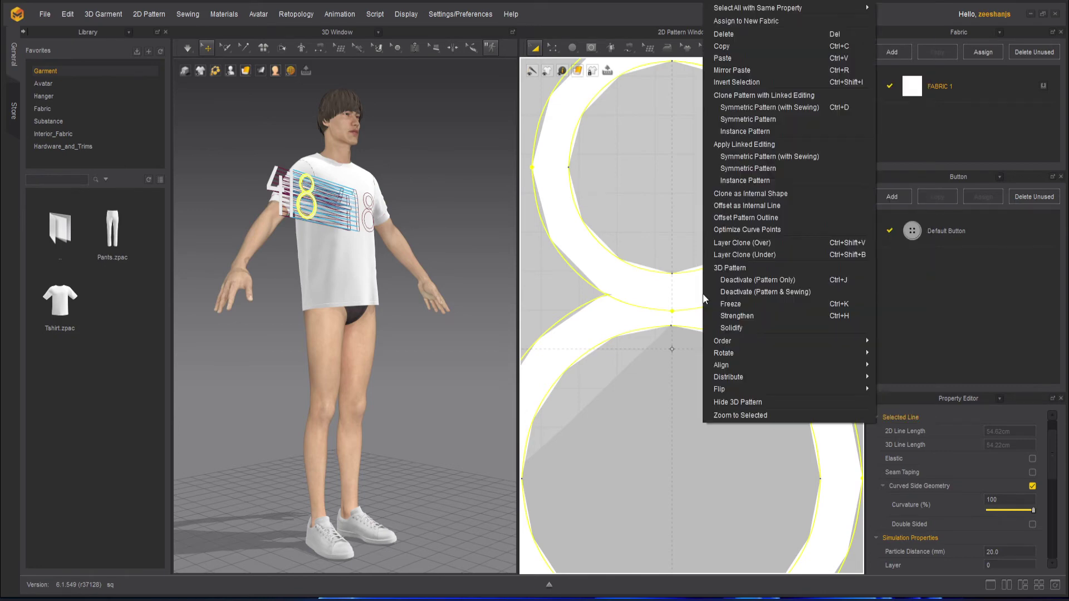
left_click(667, 397)
left_click(668, 392)
scroll(686, 383, "up", 3)
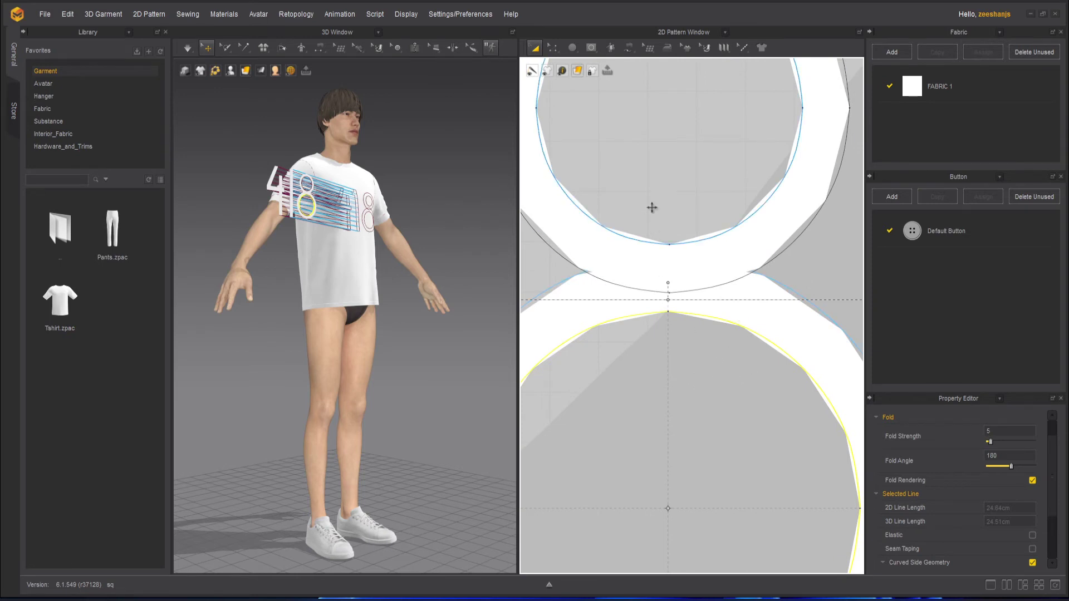
left_click(554, 49)
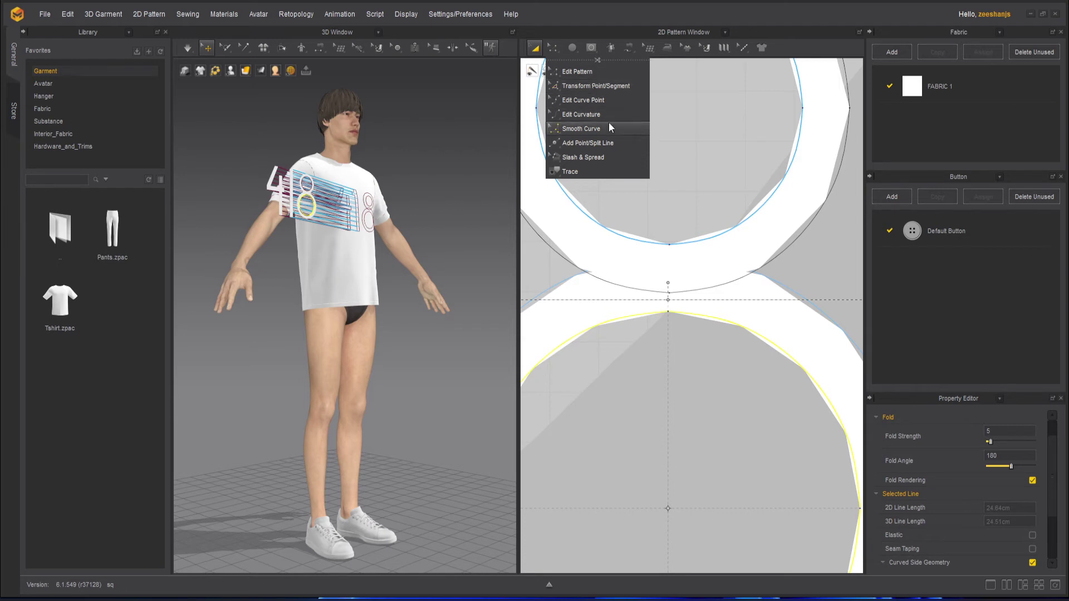
left_click(594, 49)
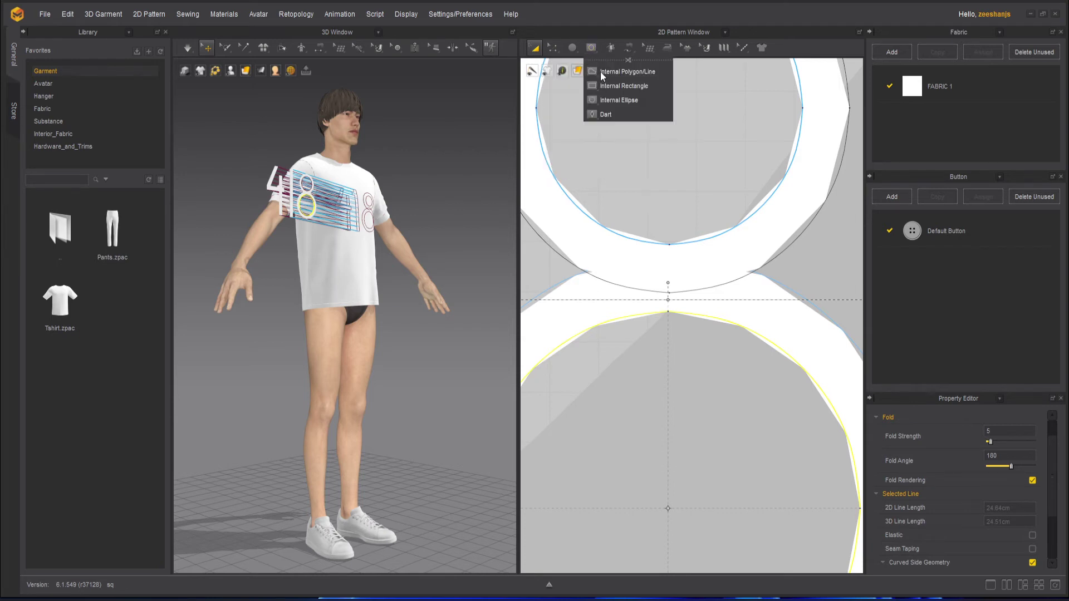
left_click(623, 99)
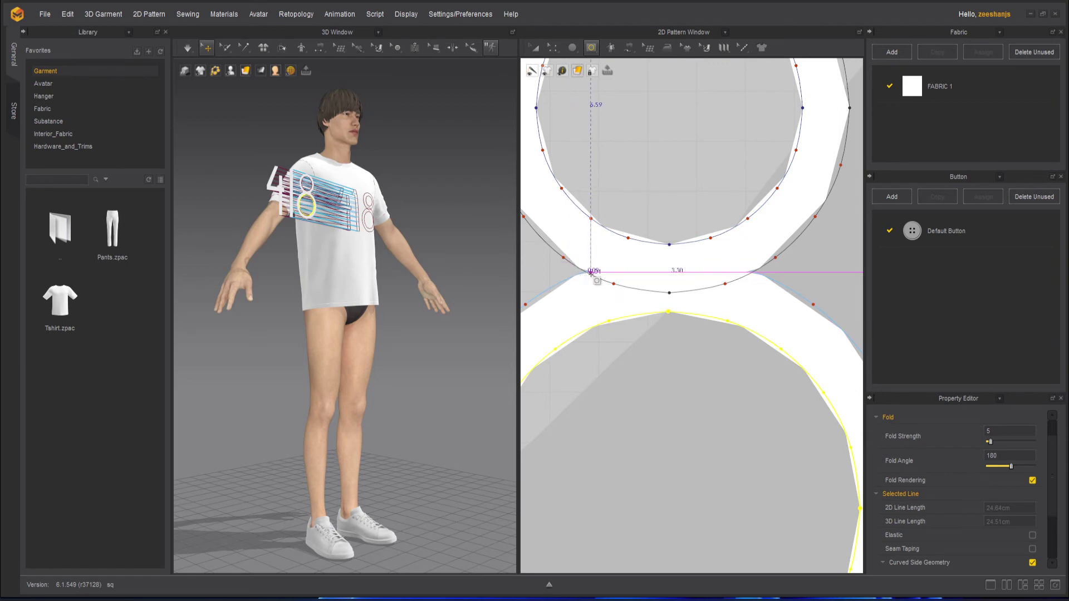
left_click(592, 273)
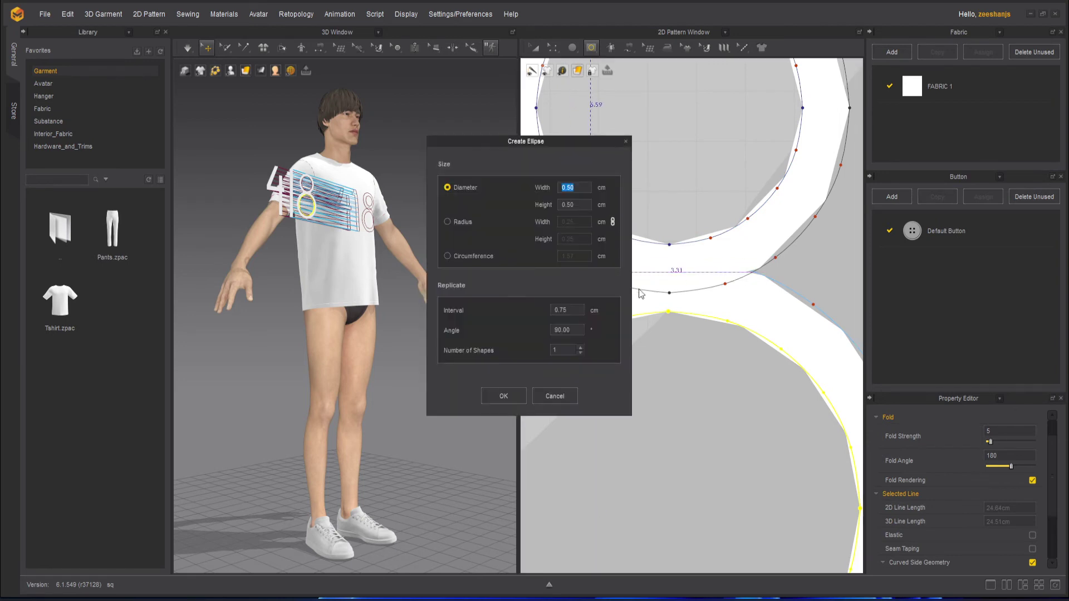
left_click(568, 398)
Draw an internal line about 3.4 cm long across the upper ring's lower edge, joining the two points where the cloned 8's rings cross
left_click(591, 48)
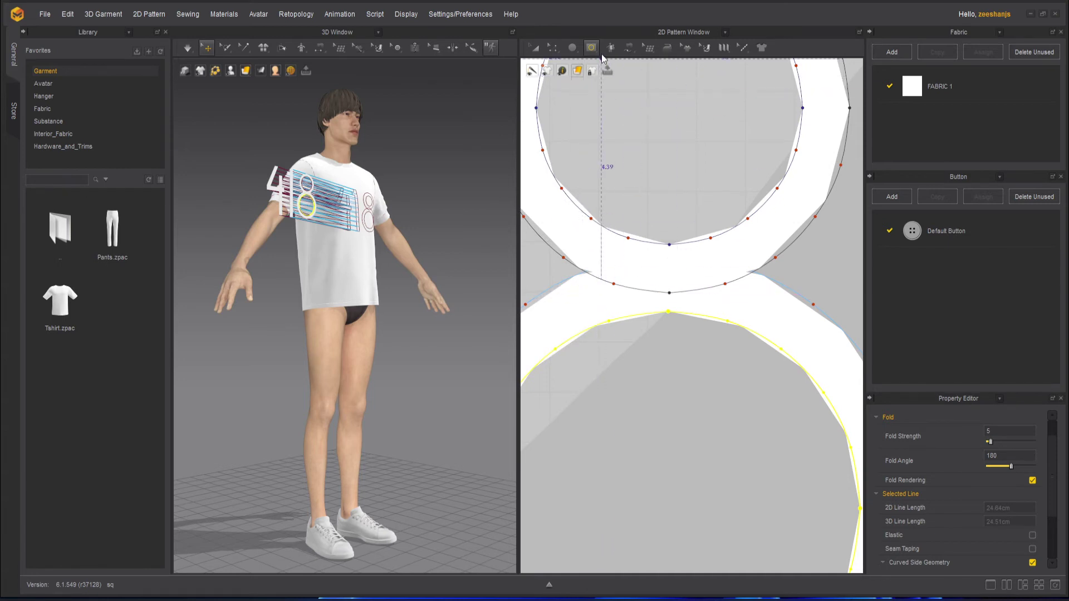
left_click(593, 48)
left_click(622, 86)
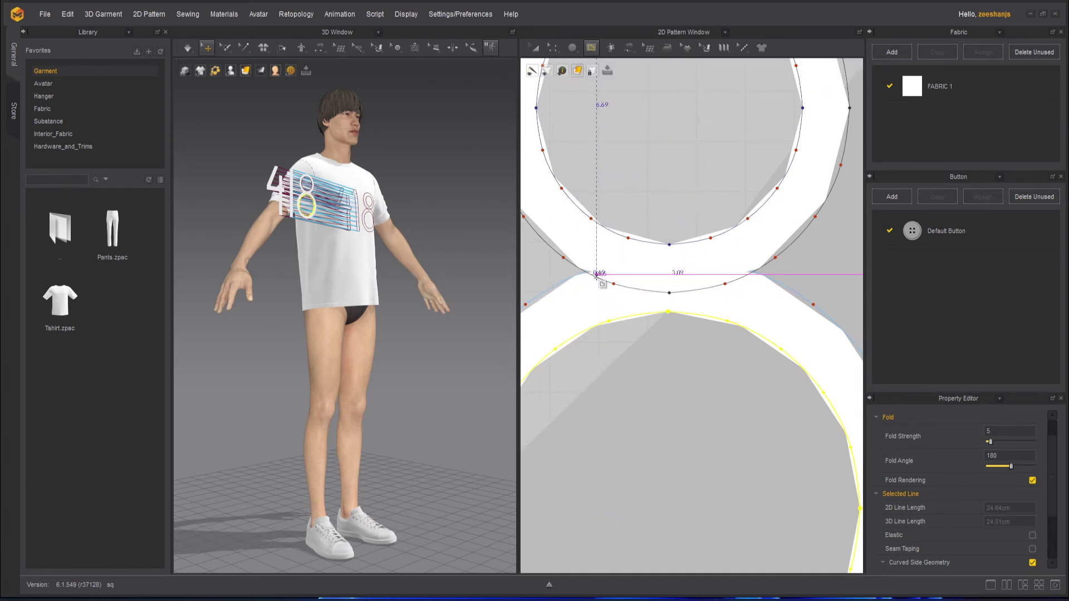
left_click_drag(589, 272, 757, 272)
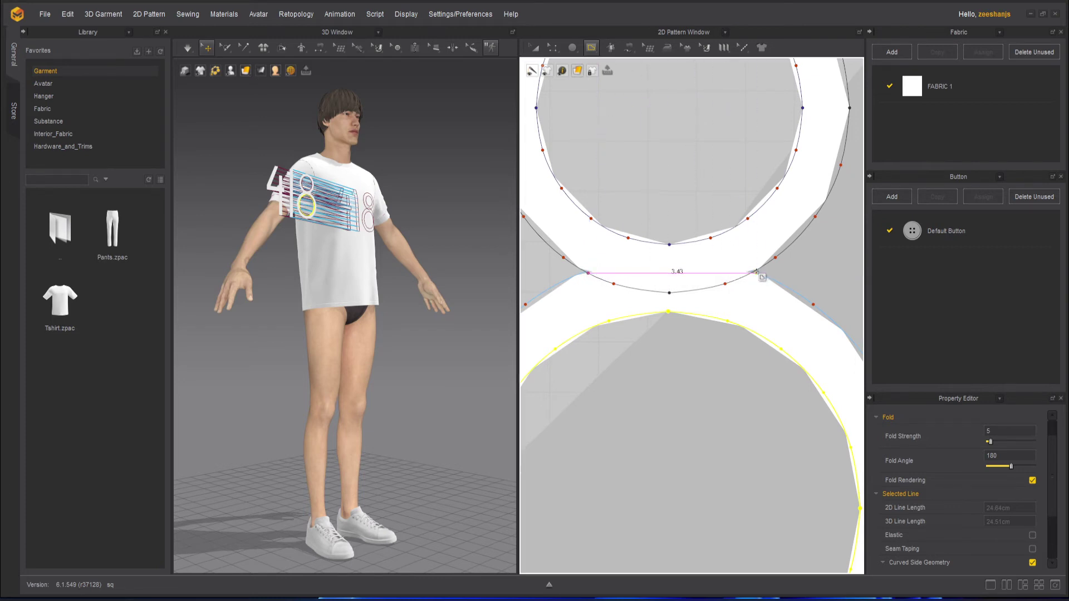
left_click(753, 272)
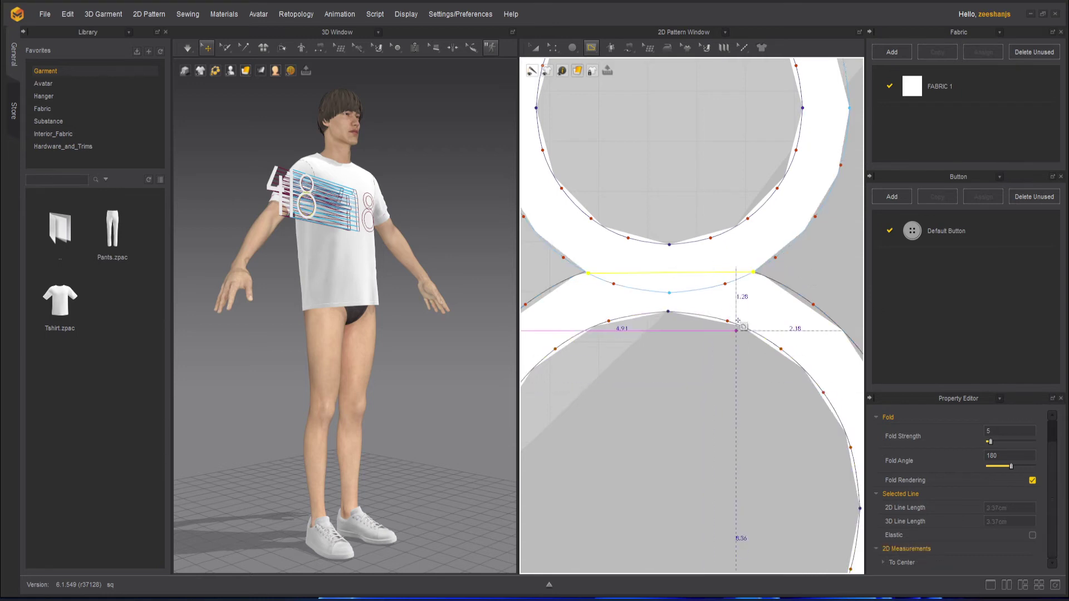
Cut the upper ring along the new internal line and delete the curved sliver that is cut off
left_click(537, 50)
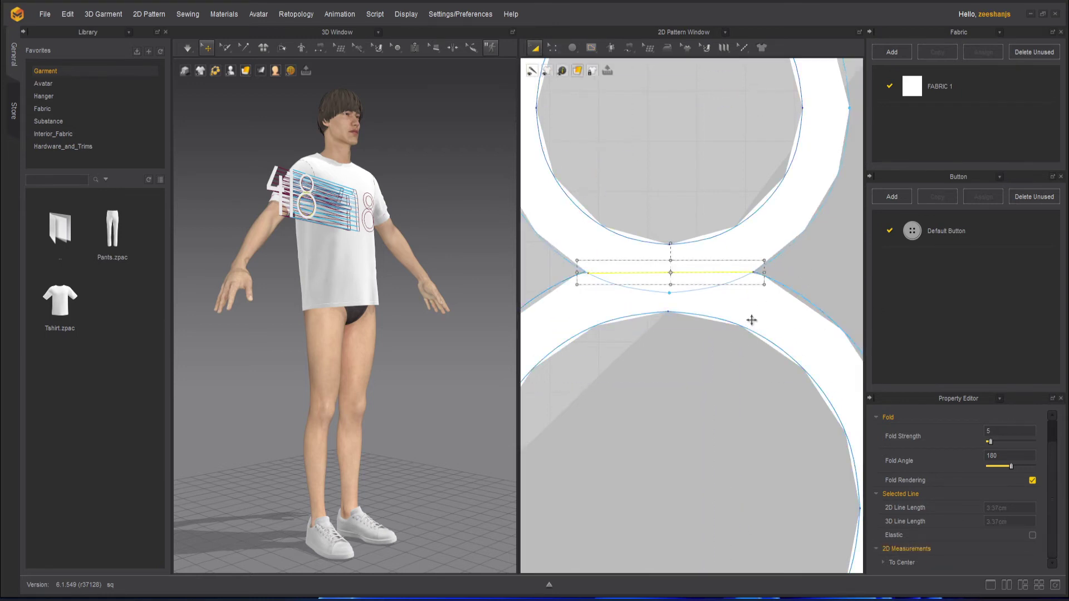
right_click(728, 272)
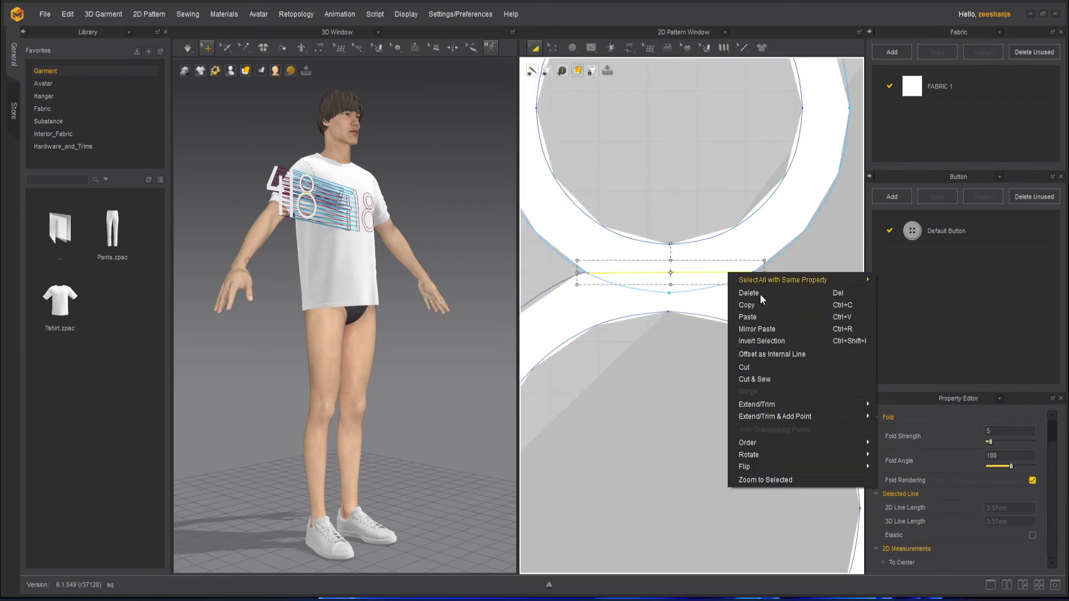
left_click(768, 364)
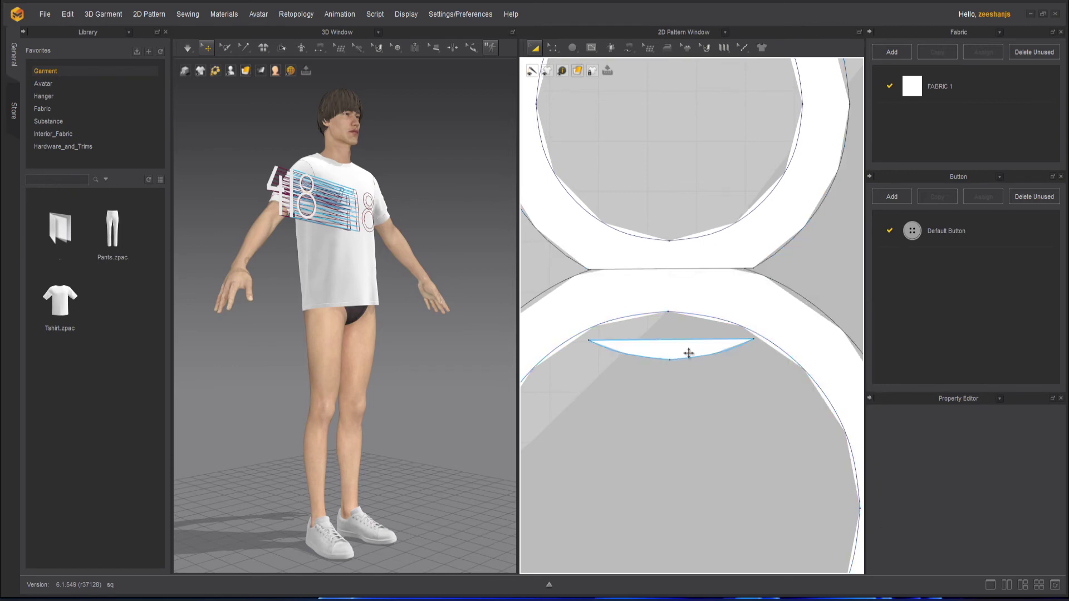
left_click(689, 352)
key("Delete")
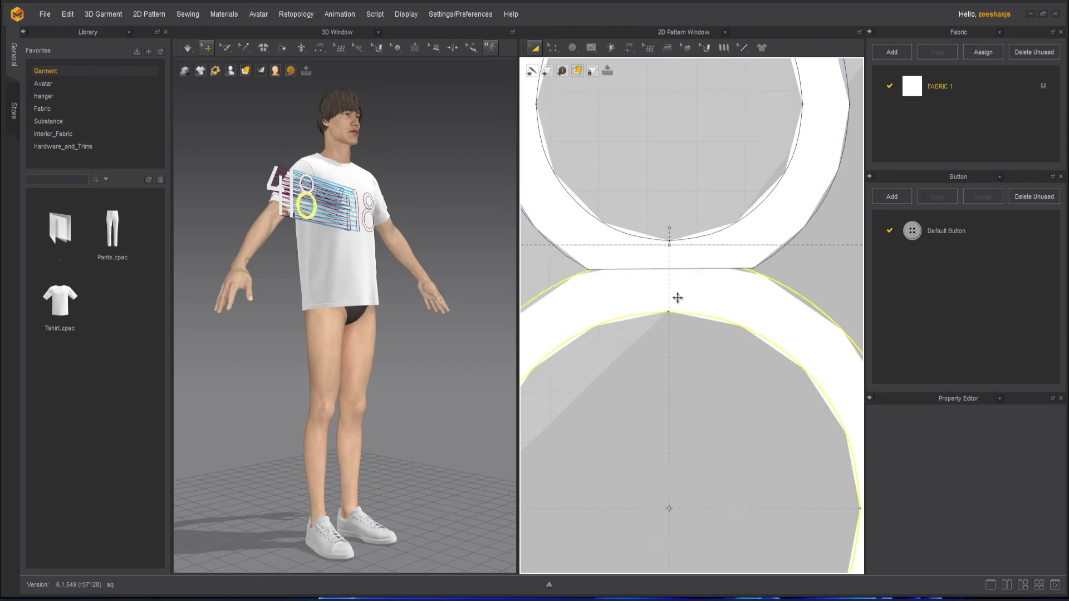
Move the lower ring down clear of the upper one and draw a horizontal internal line about 4.1 cm long across its crown
left_click(690, 303)
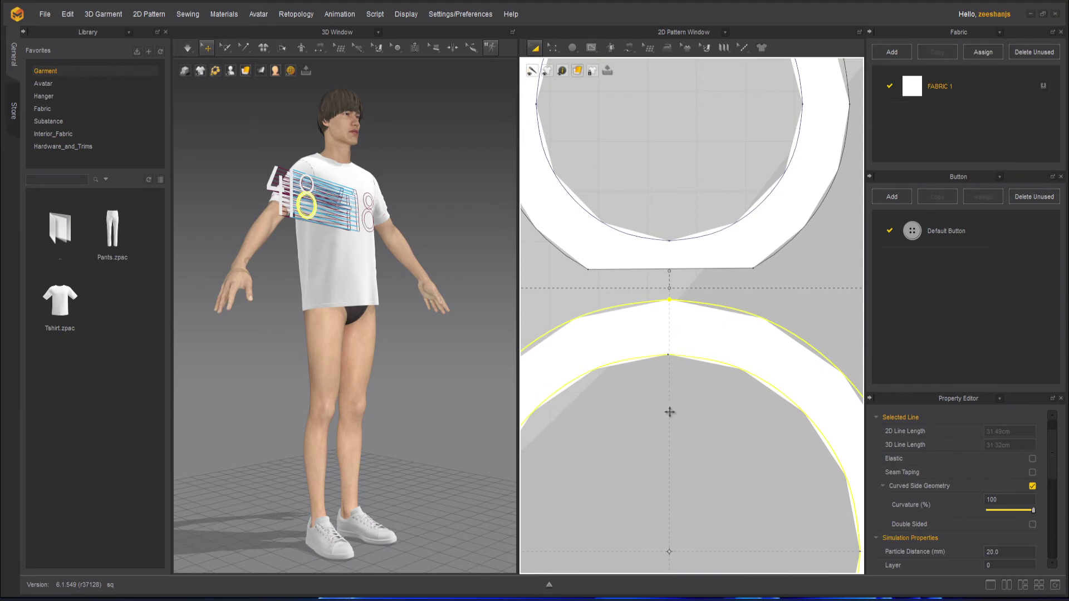
left_click(591, 47)
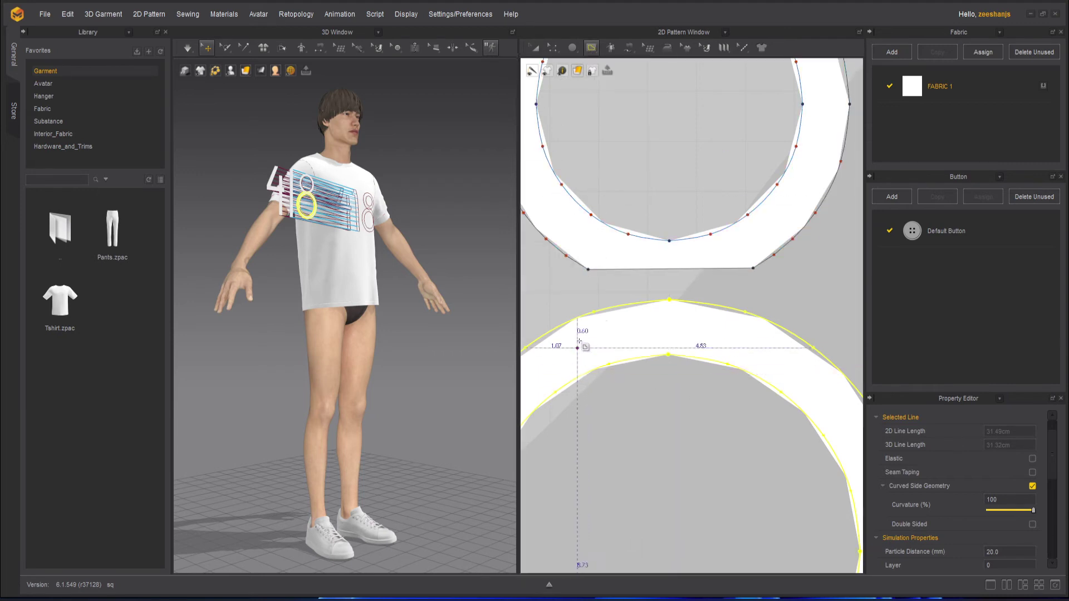
left_click(569, 321)
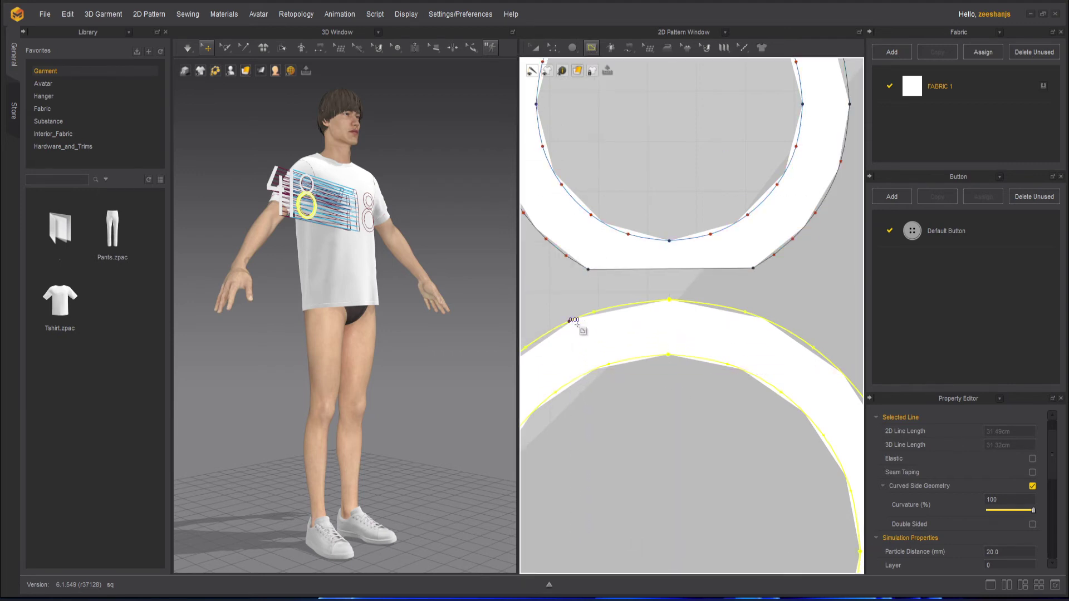
left_click(770, 321)
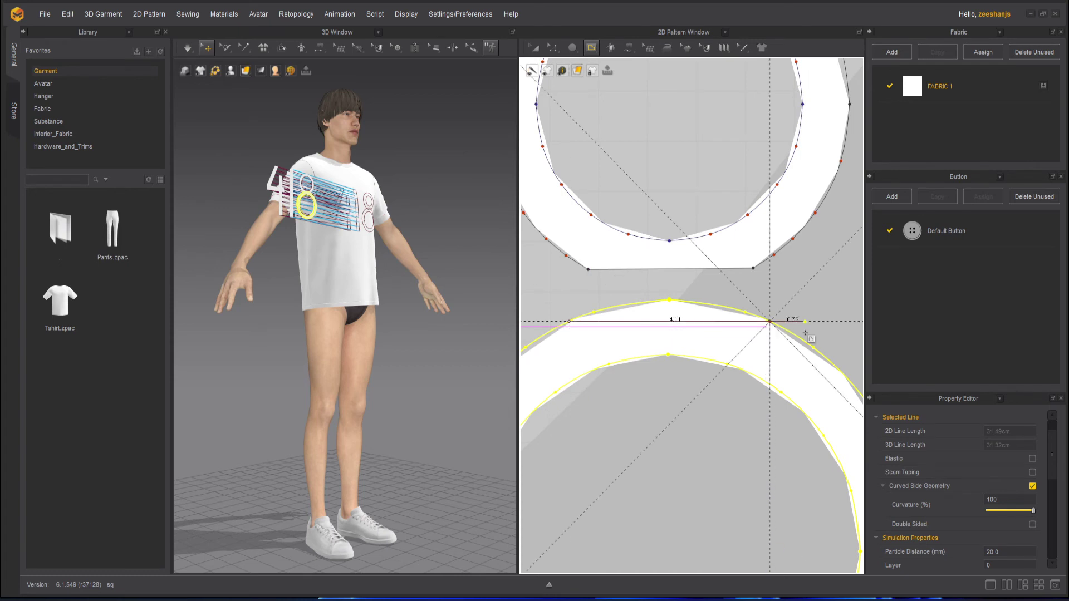
key("Return")
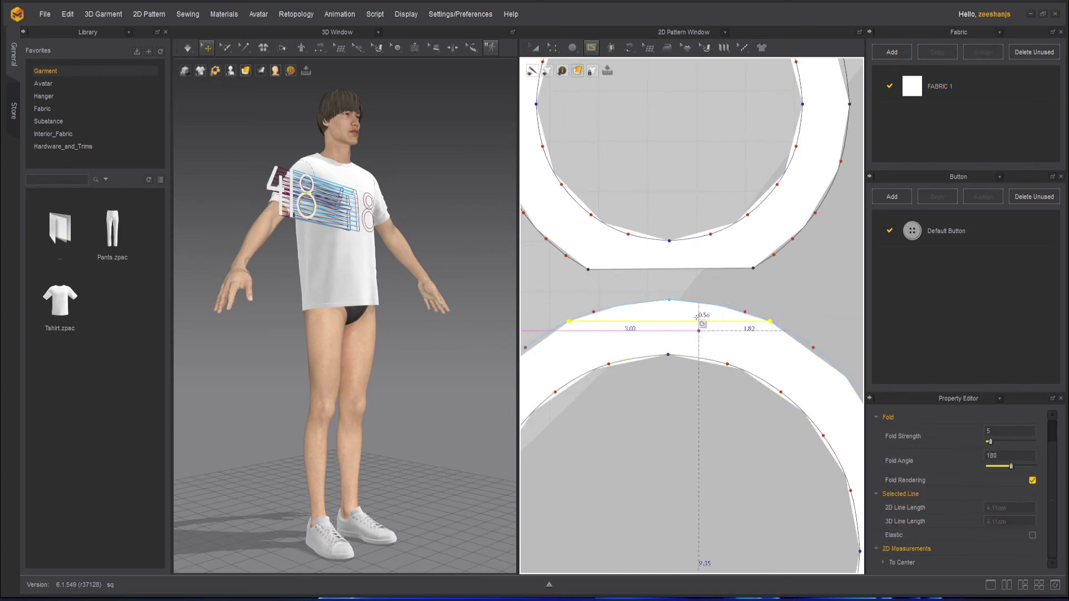
Cut the lower ring along its internal line, delete the sliver, and move the ring back up just beneath the upper ring
left_click(534, 47)
left_click(729, 321)
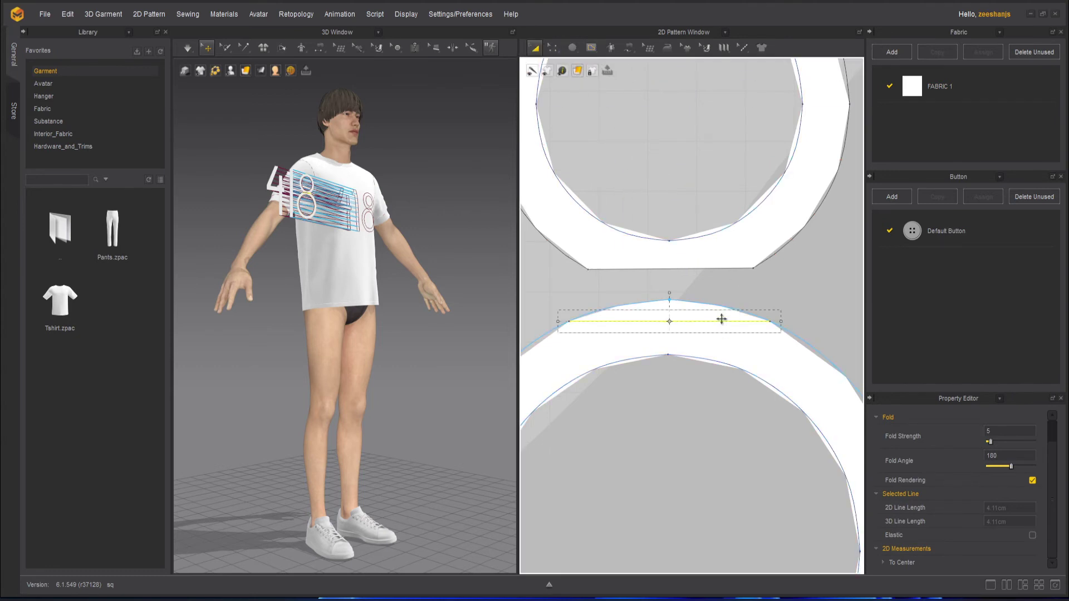
right_click(722, 319)
left_click(738, 414)
left_click(669, 242)
key("Delete")
left_click_drag(660, 345, 661, 303)
Select the facing straight edges of the two rings and merge them into a single 8 pattern piece
left_click(551, 49)
left_click(554, 87)
left_click_drag(554, 266, 775, 289)
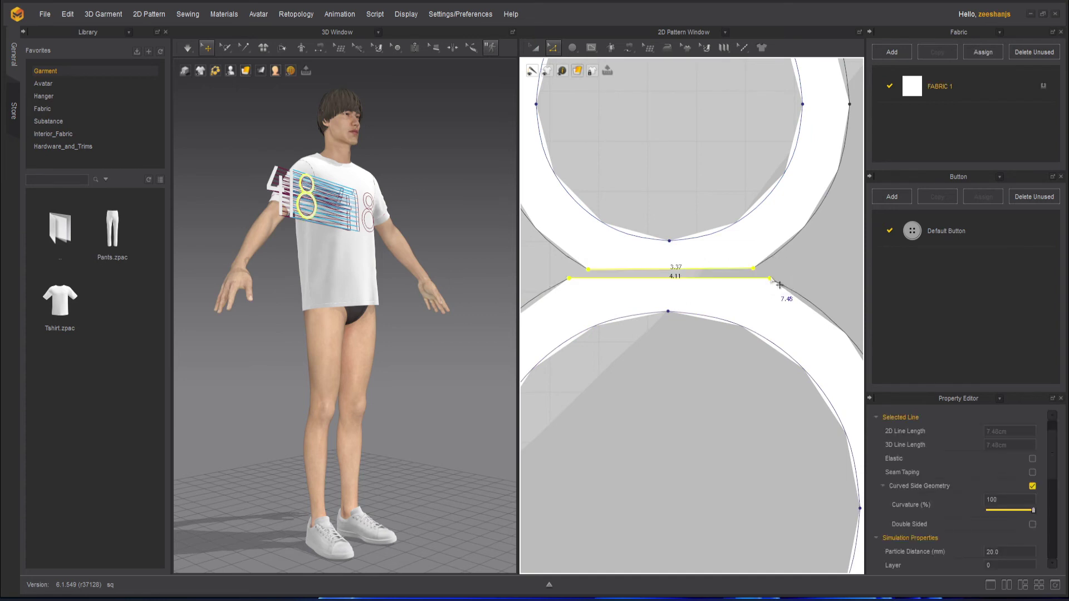
right_click(770, 275)
left_click(740, 255)
right_click(732, 249)
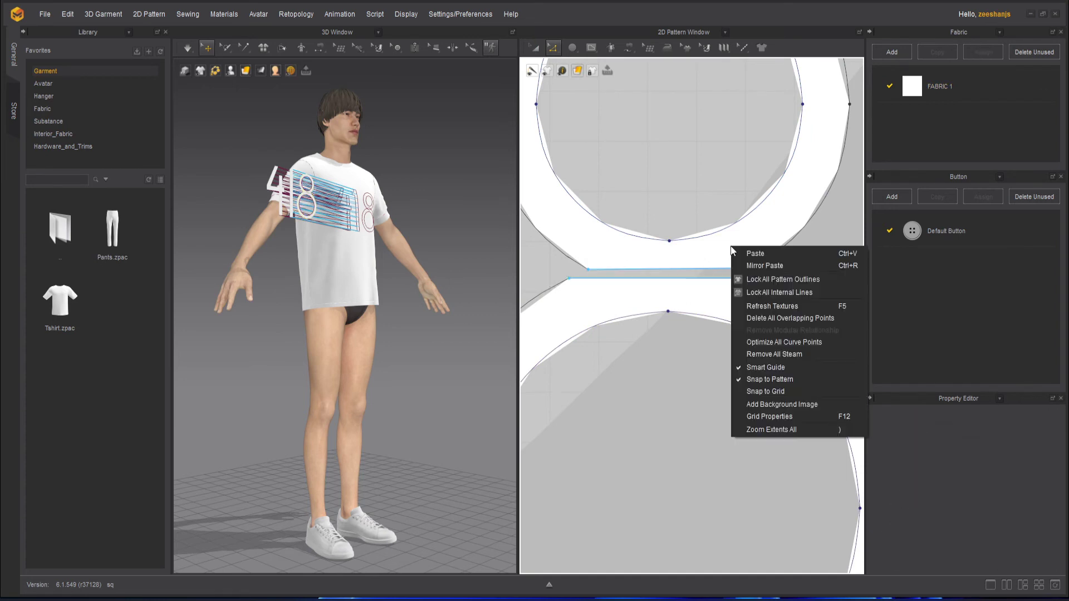
left_click(598, 270)
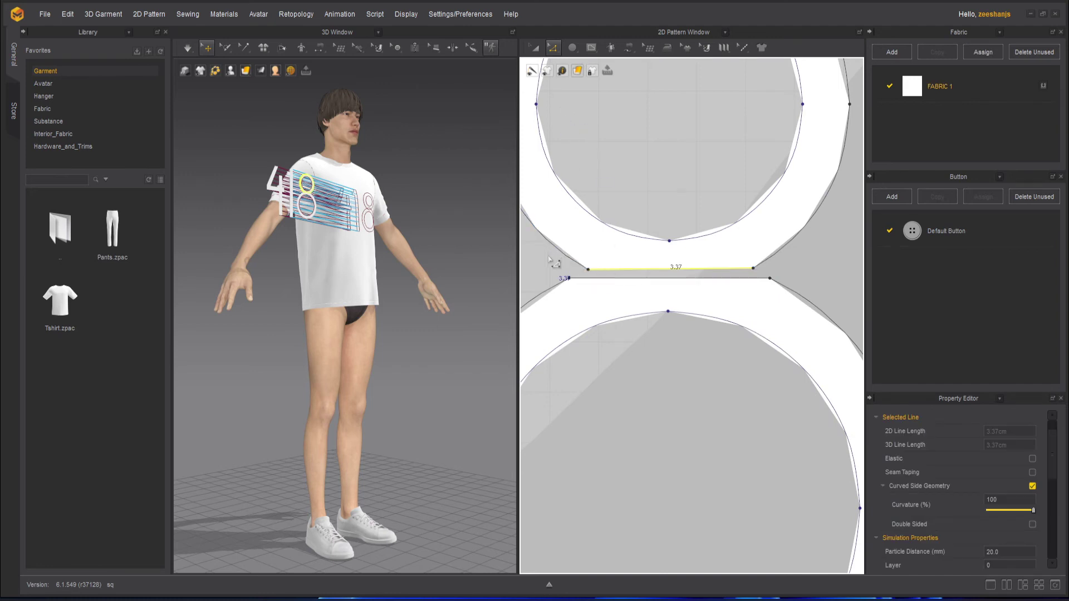
left_click(771, 282, "shift")
right_click(771, 280)
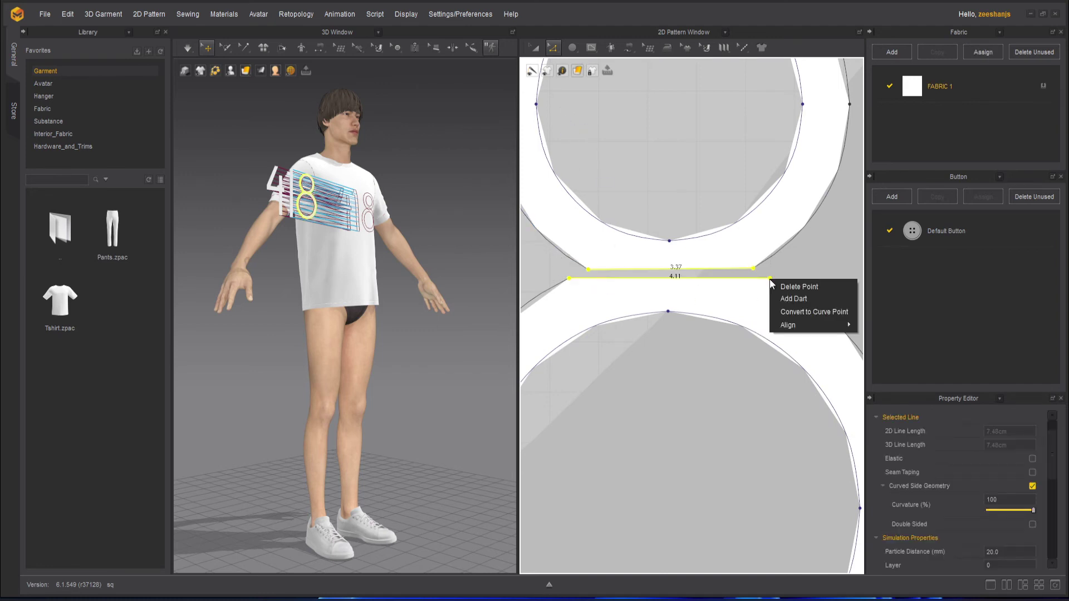
right_click(689, 279)
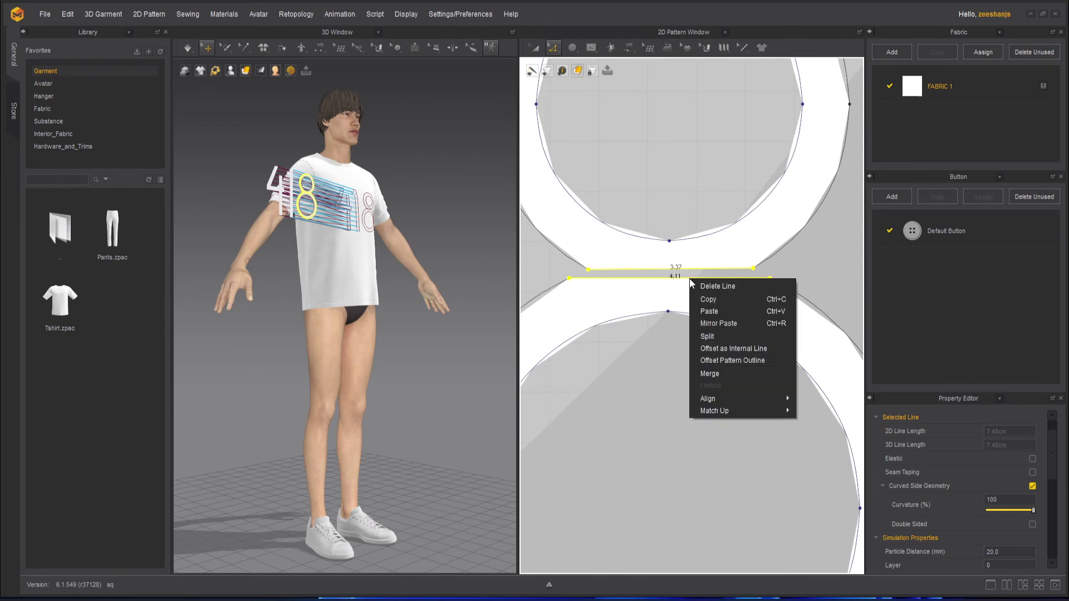
left_click(723, 375)
Compare the merged 8 piece with the overlapping-circle 8 outline on the T-shirt front
scroll(732, 381, "down", 2)
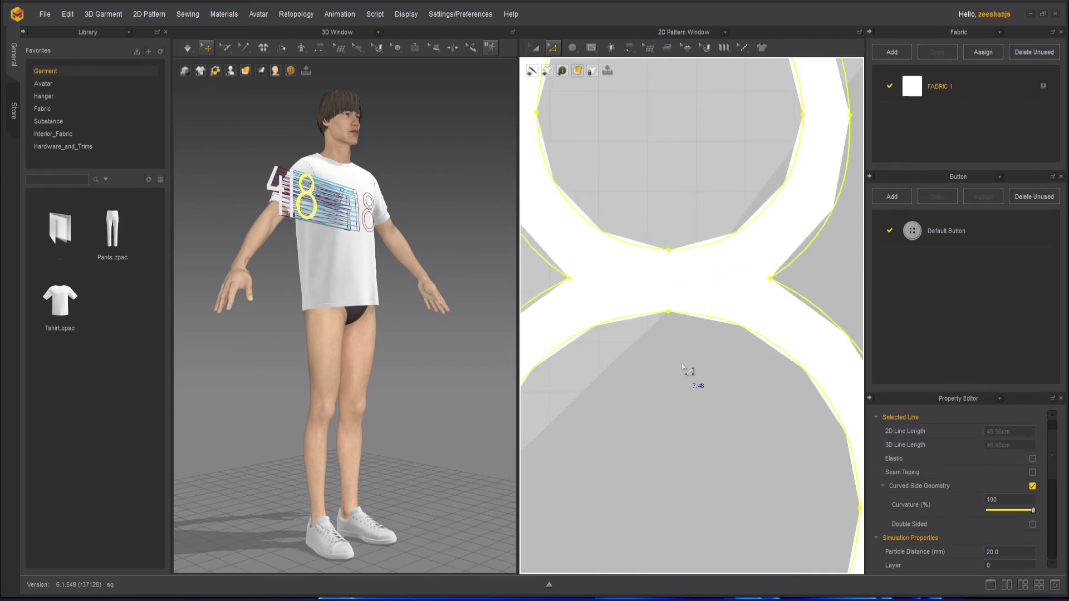
scroll(678, 365, "down", 2)
scroll(678, 365, "down", 3)
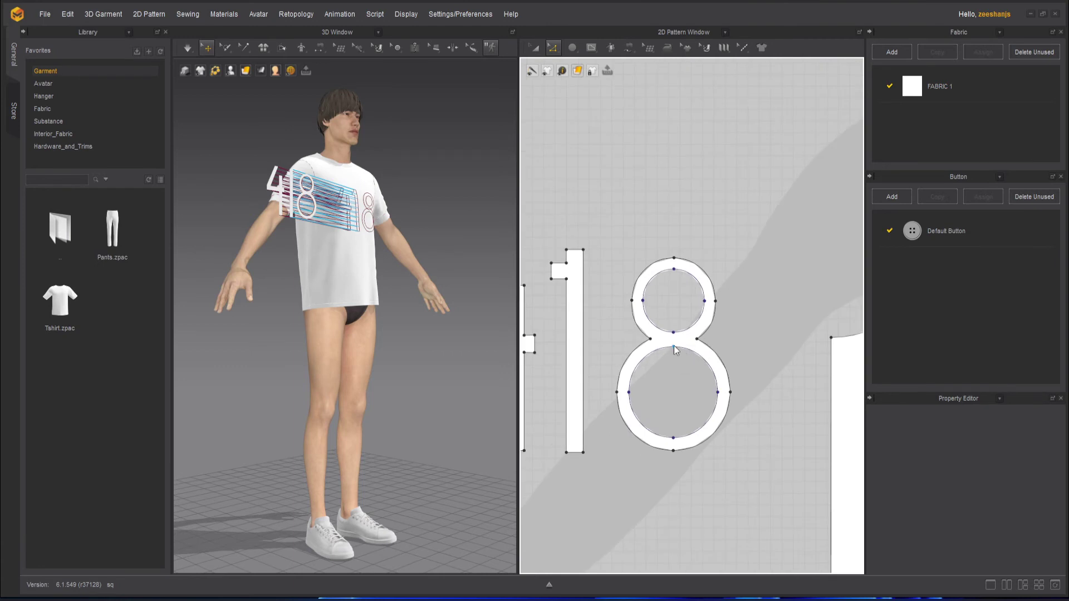
scroll(676, 348, "up", 3)
scroll(639, 270, "down", 3)
scroll(731, 336, "down", 4)
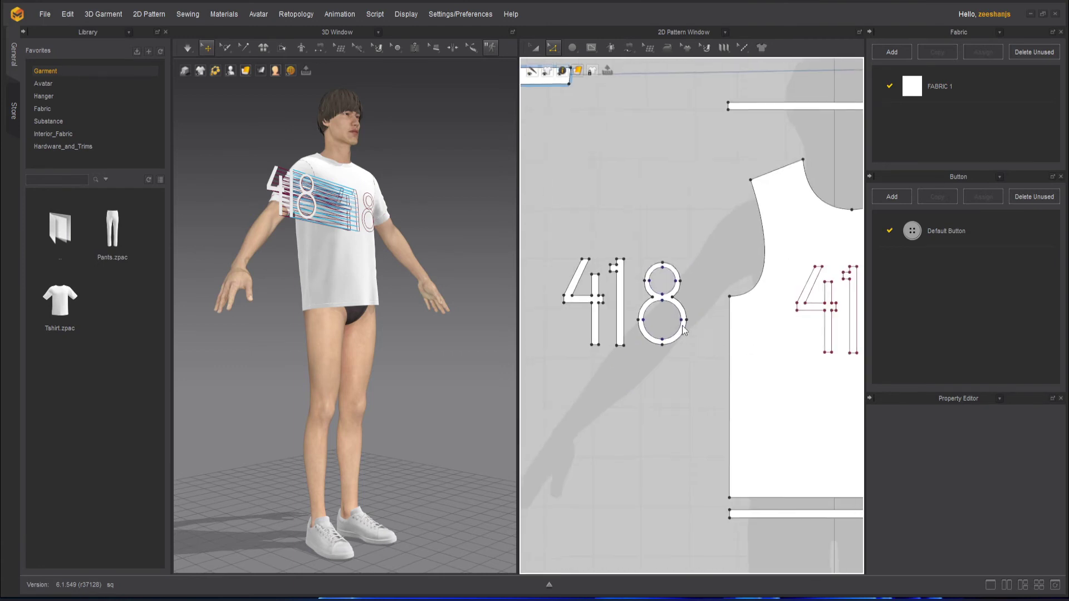
scroll(722, 309, "up", 5)
scroll(722, 310, "up", 2)
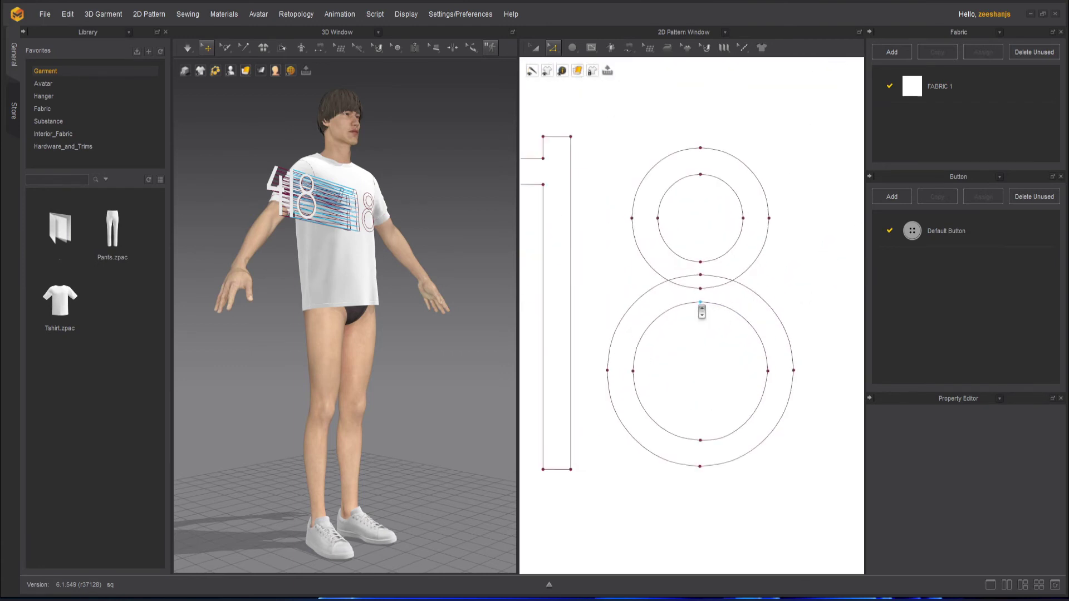
Delete the inner and outer circles of the 8 from the T-shirt front, keeping the 4 and 1 outlines
left_click(734, 316)
scroll(733, 316, "down", 3)
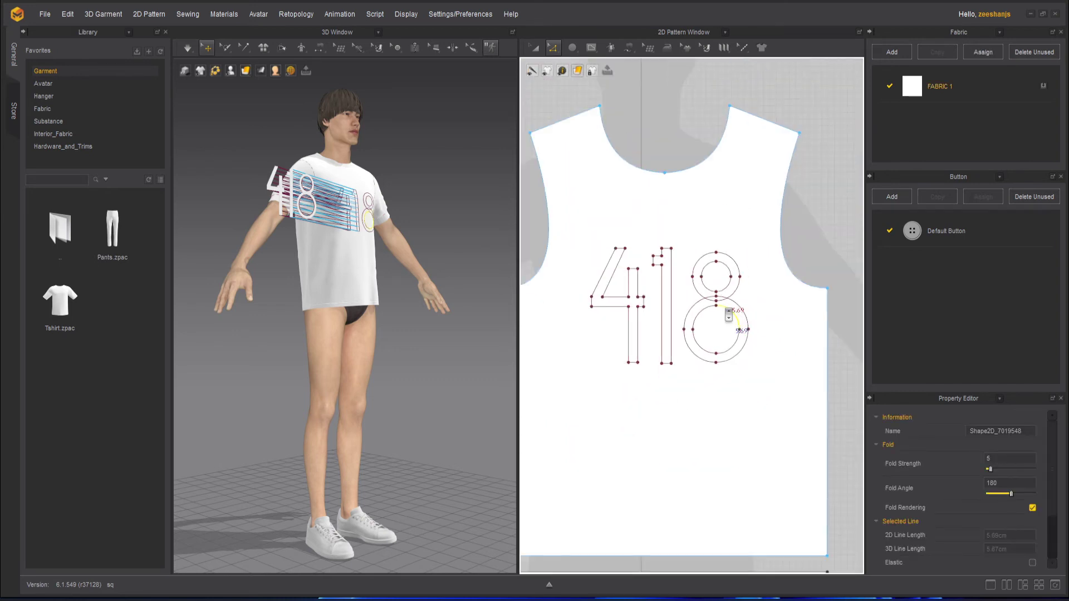
key("a")
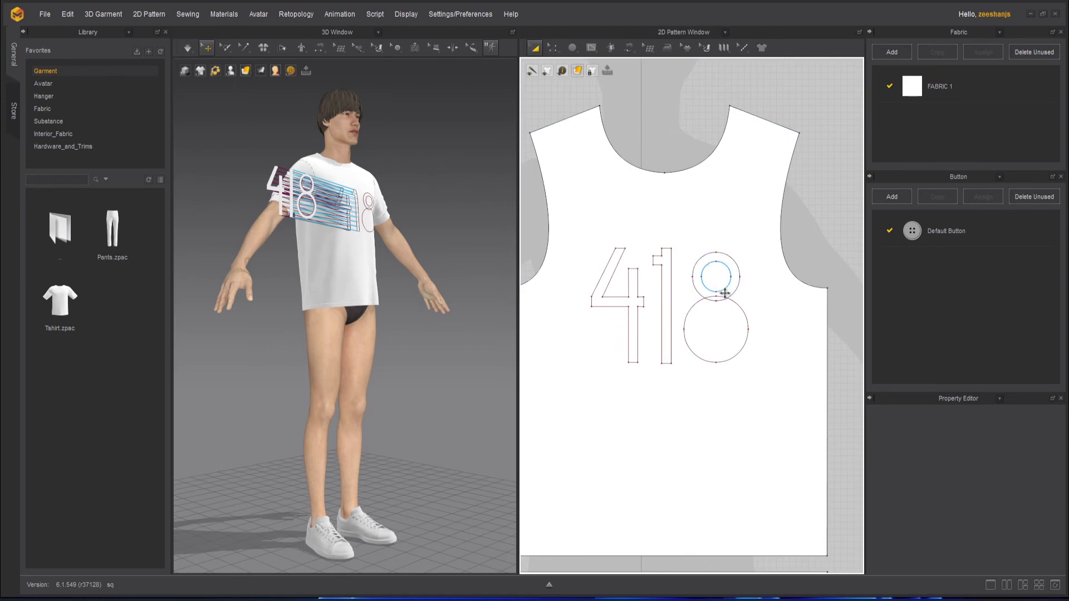
left_click(725, 293)
left_click(743, 310)
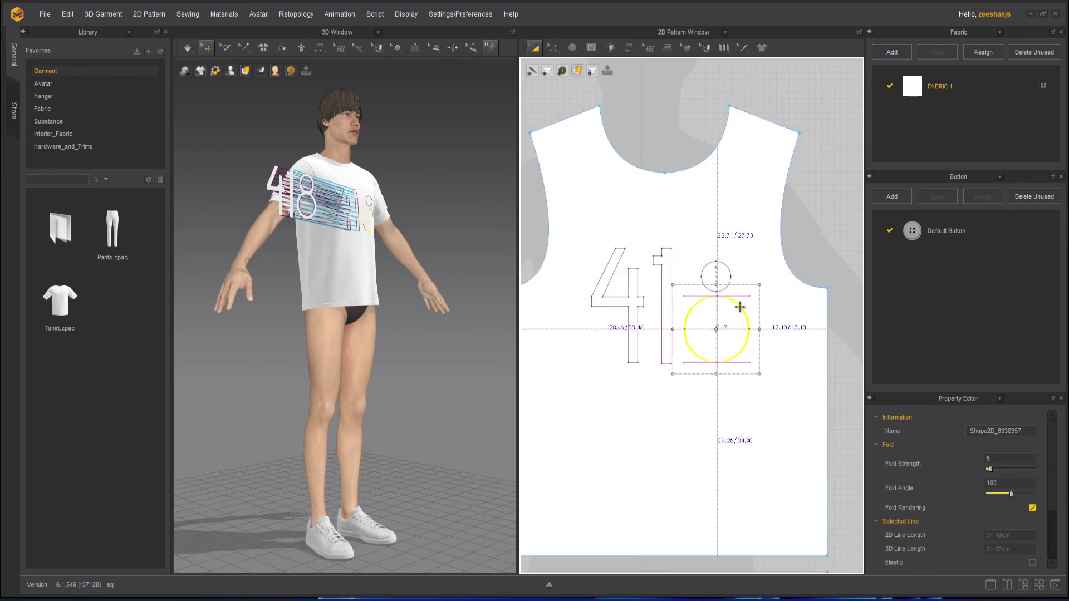
key("Delete")
left_click(727, 286)
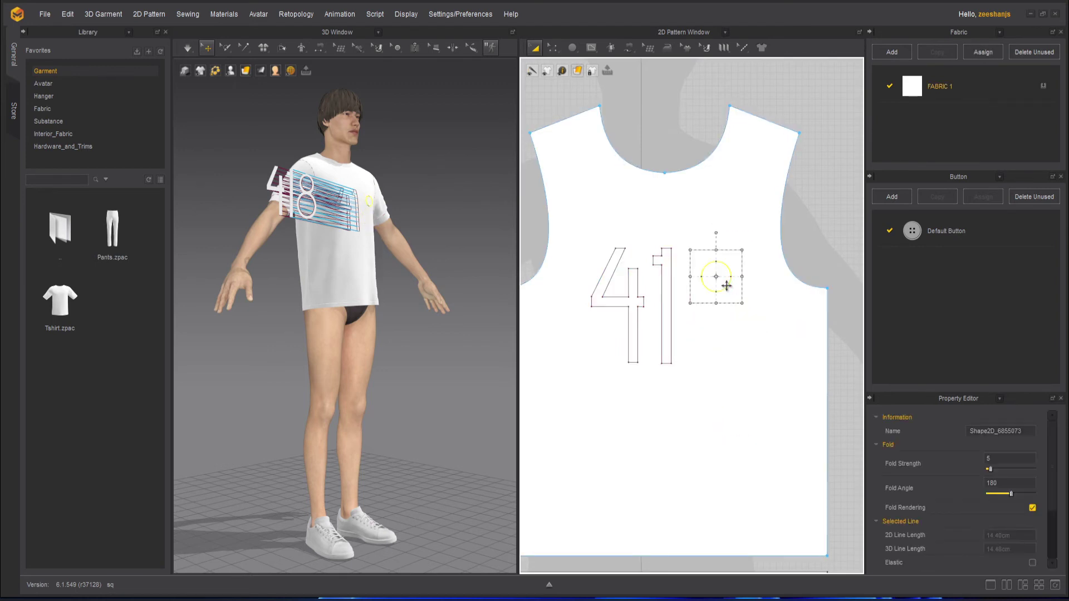
key("Delete")
Clone the merged 8 piece's outline as an internal shape and place it beside the 1 outline on the T-shirt front
scroll(600, 224, "up", 5)
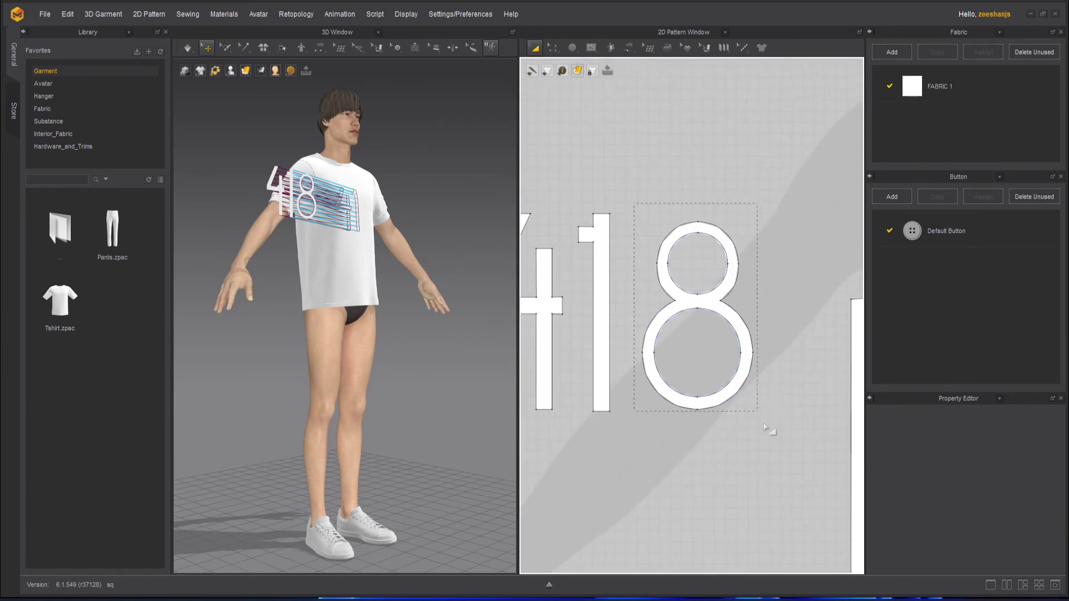
left_click_drag(773, 449, 774, 438)
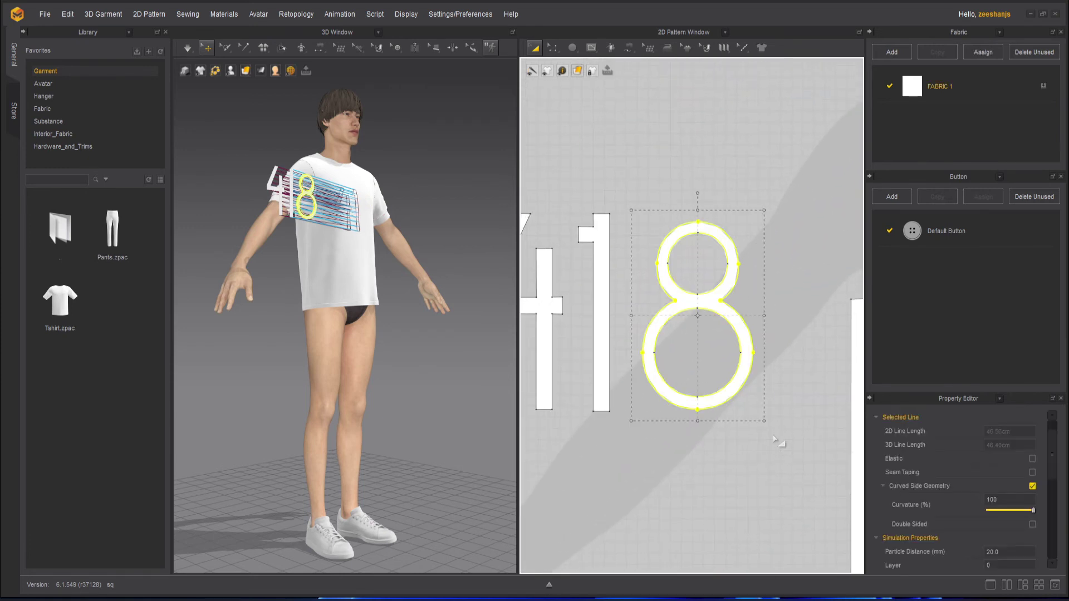
right_click(738, 382)
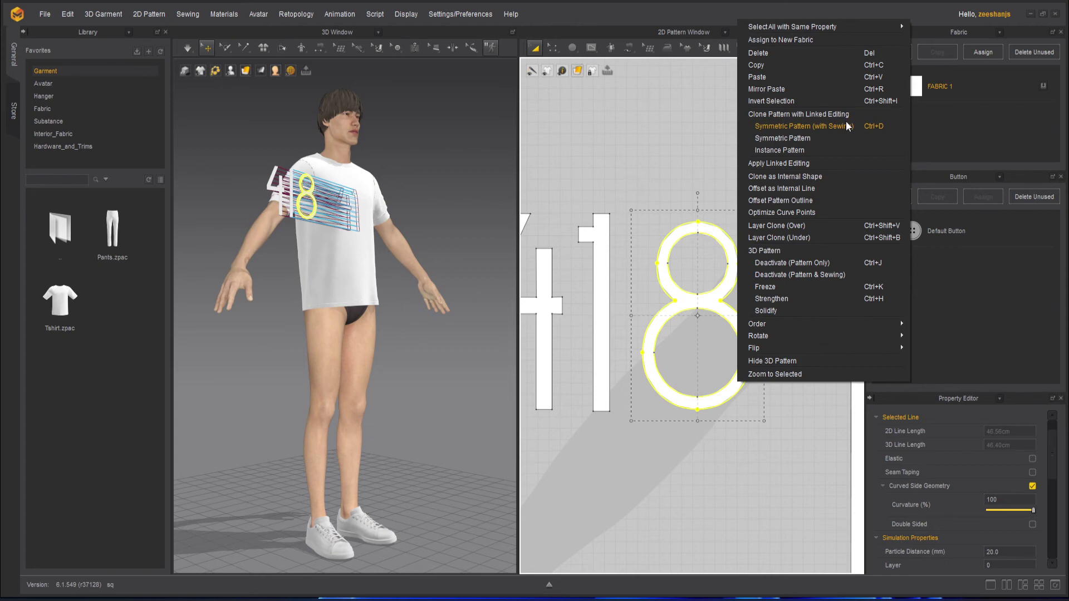
left_click(821, 175)
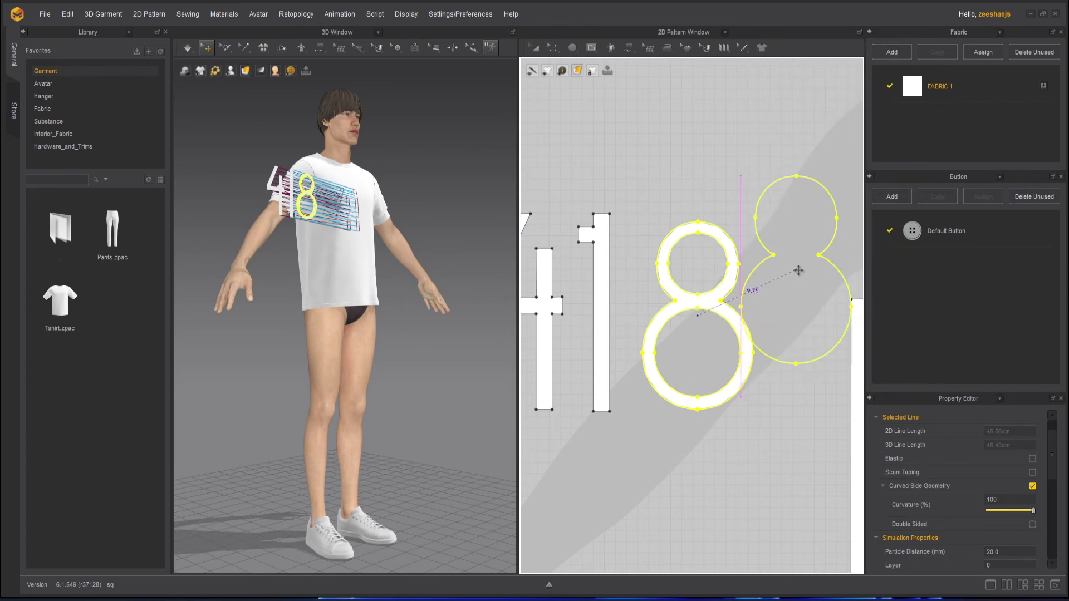
scroll(586, 248, "up", 5)
scroll(586, 247, "down", 6)
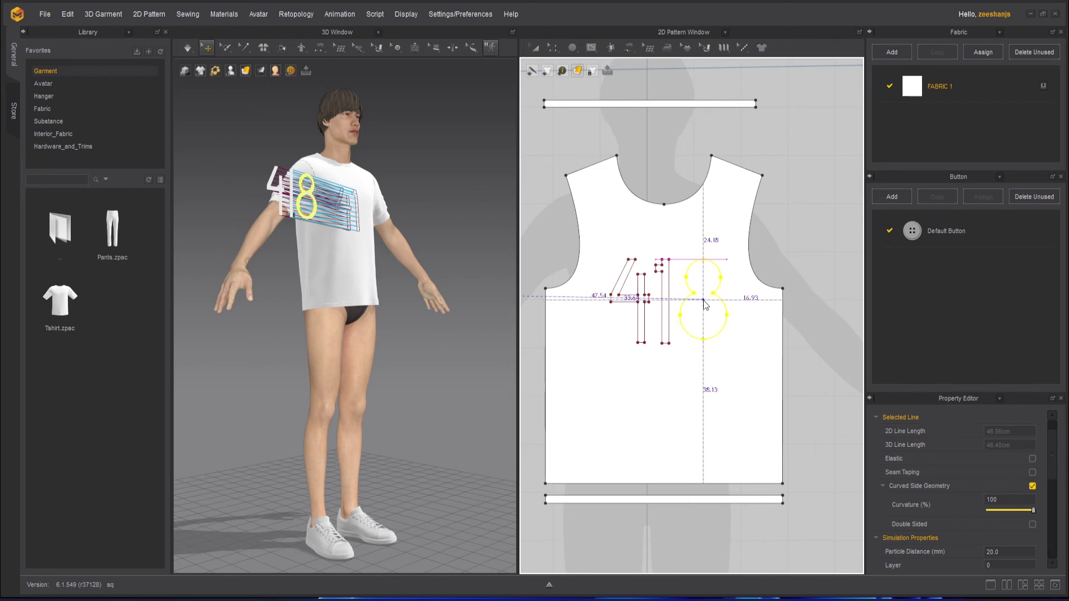
left_click(703, 299)
left_click(814, 274)
Select both circular holes of the merged 8 piece and convert them to internal shapes
mouse_move(649, 346)
right_mouse_down()
mouse_move(825, 352)
mouse_move(762, 342)
right_mouse_up()
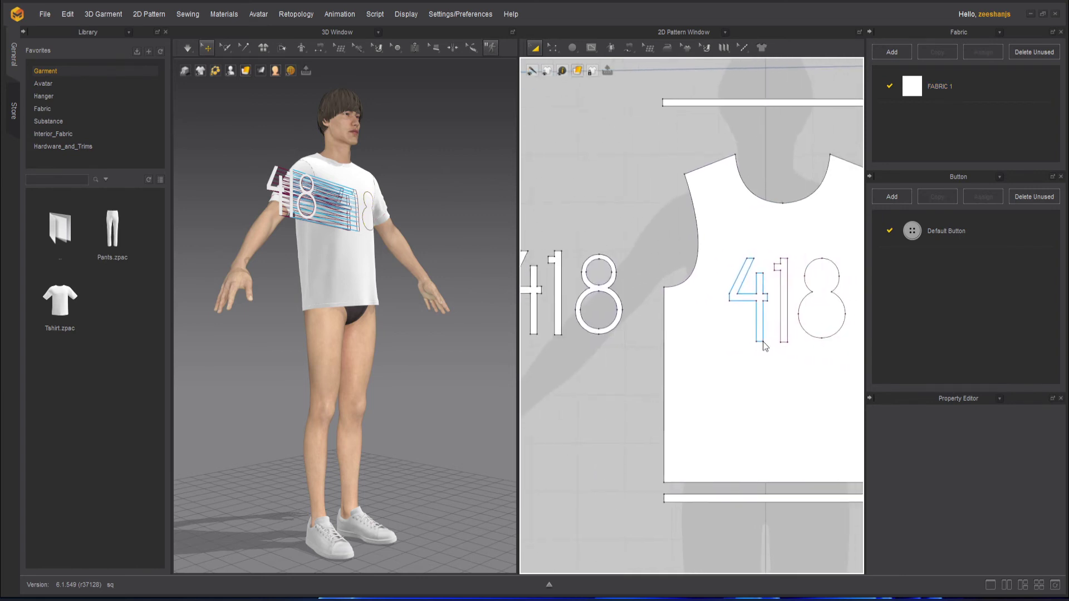
left_click(609, 325)
scroll(601, 311, "up", 5)
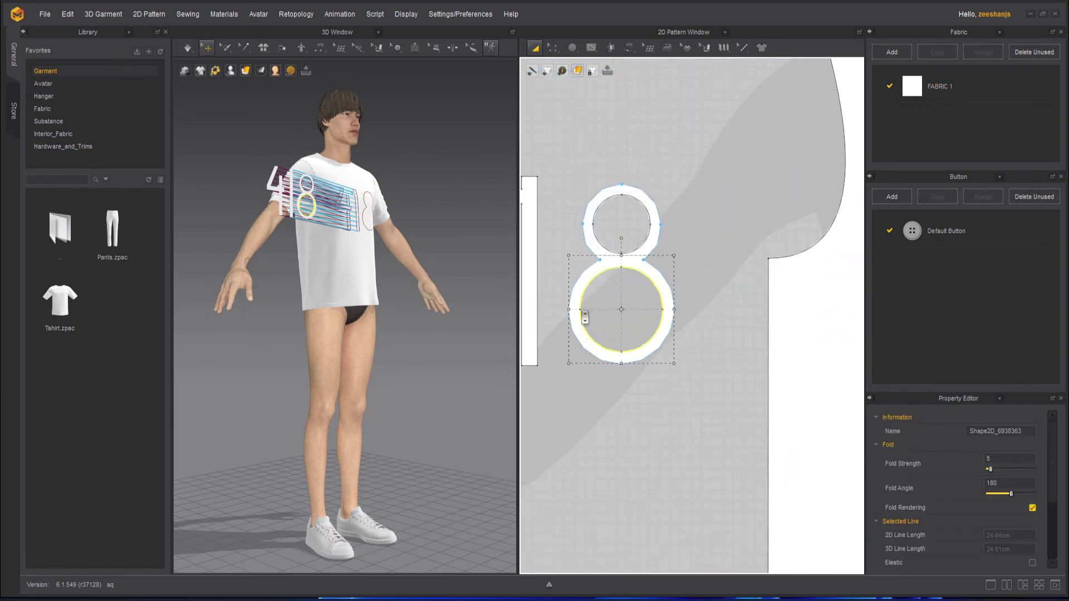
left_click(643, 246, "shift")
right_click(643, 249)
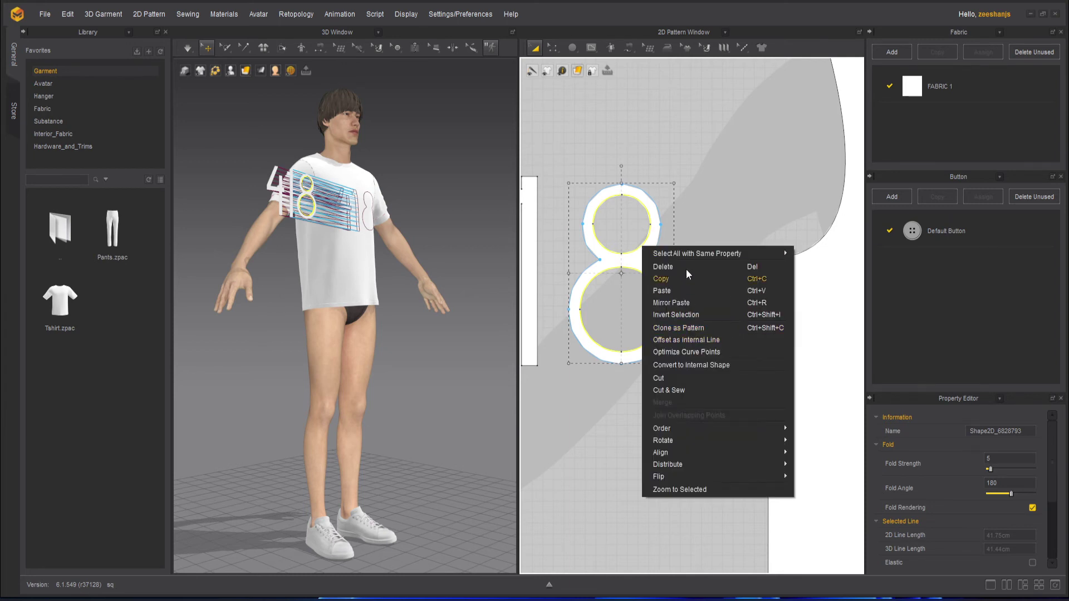
left_click(599, 218)
scroll(659, 229, "up", 3)
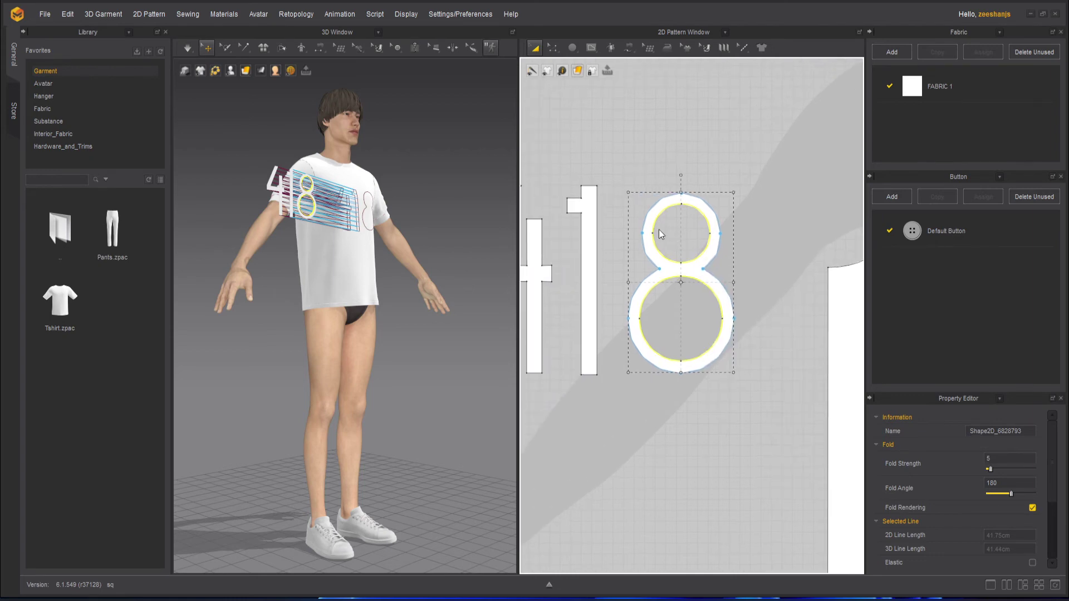
right_click(687, 274)
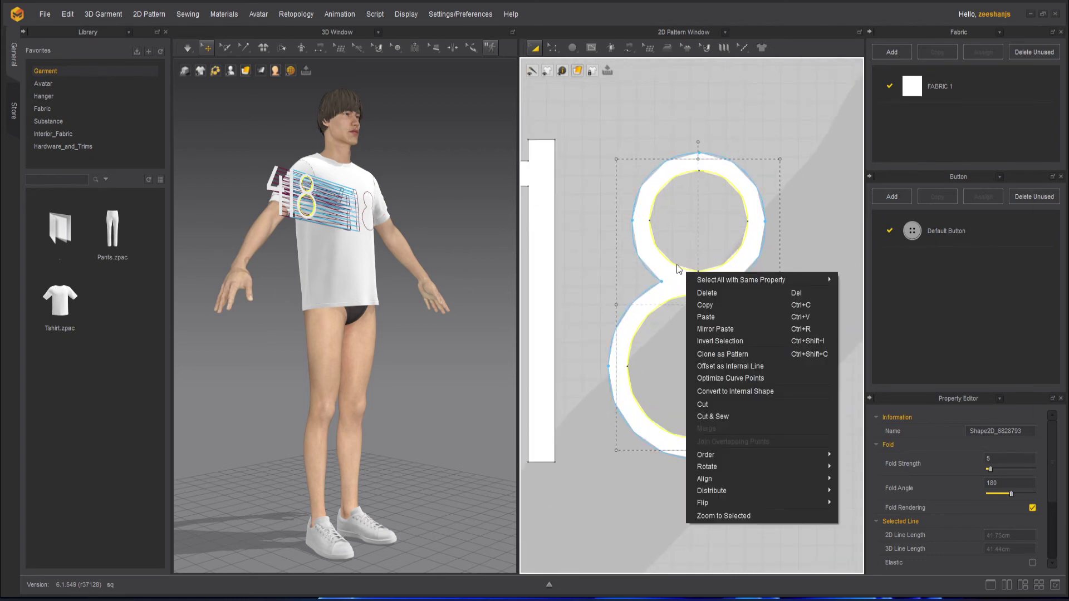
left_click(769, 392)
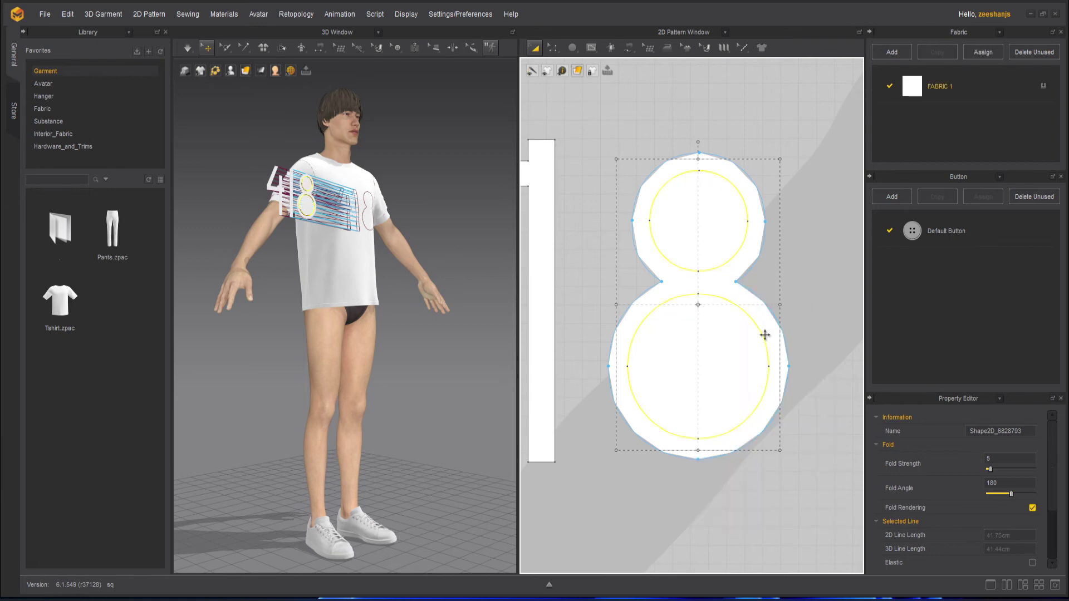
Clone the 8 piece's two internal circles as patterns and place the copies in the empty area above the 8
scroll(765, 334, "down", 3)
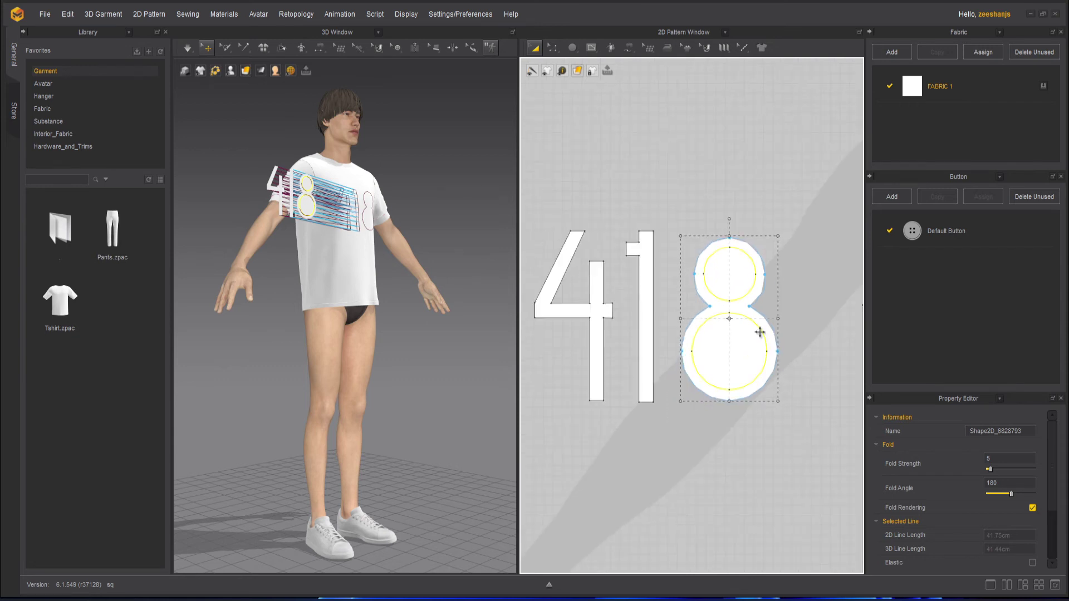
right_click(761, 334)
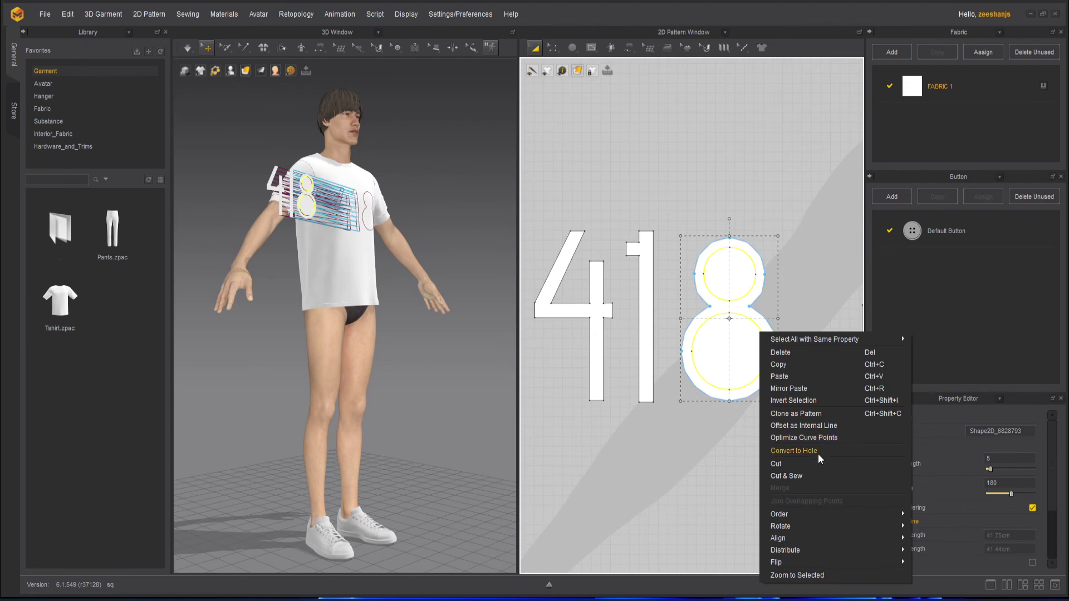
left_click(718, 440)
middle_click_drag(771, 399, 717, 393)
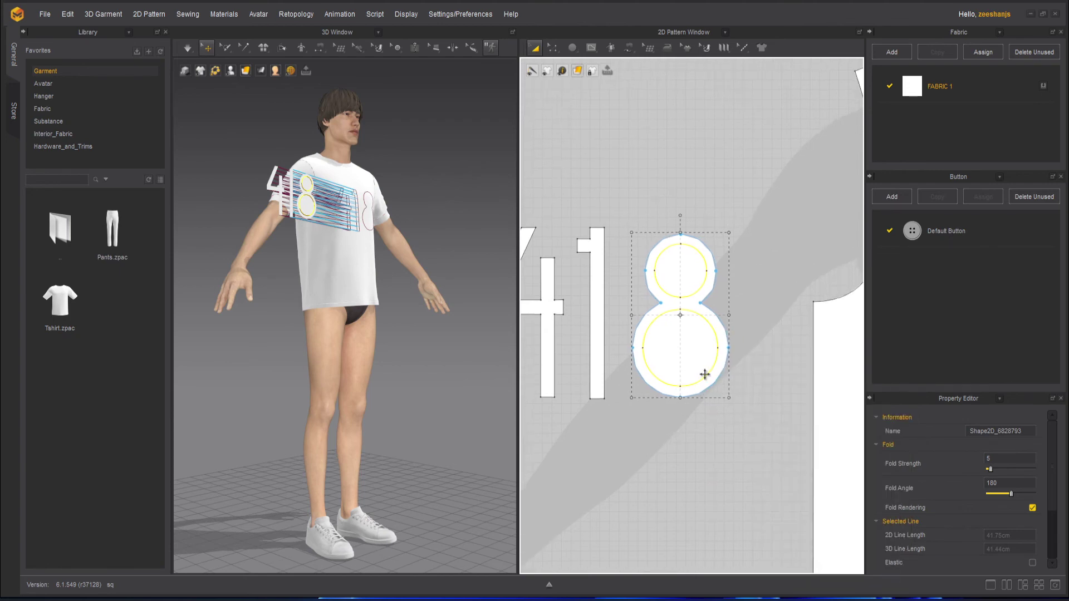
scroll(705, 374, "down", 1)
right_click(706, 376)
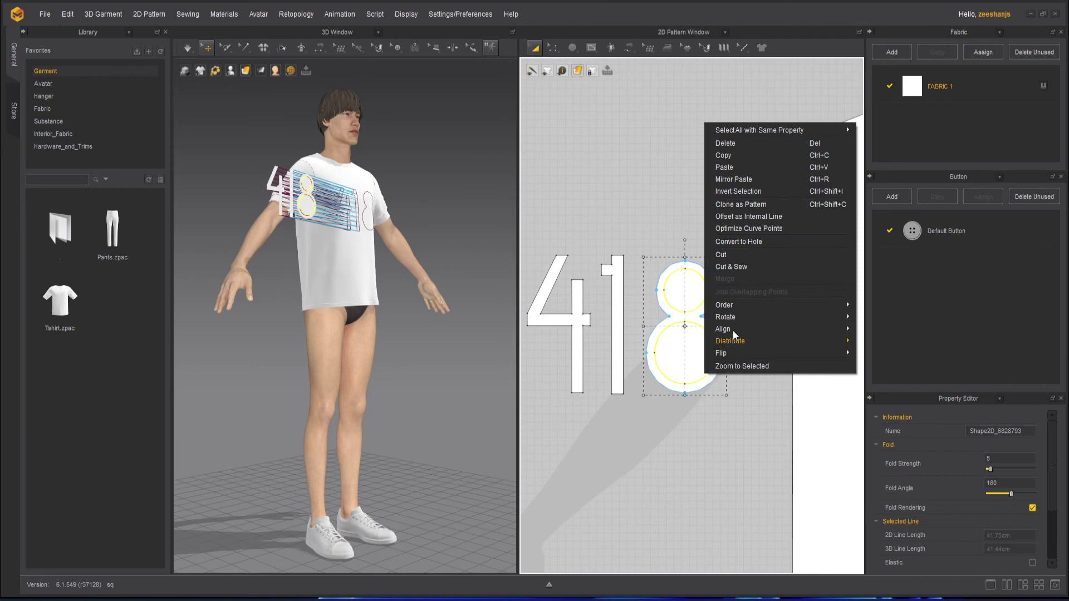
left_click(777, 205)
left_click(750, 205)
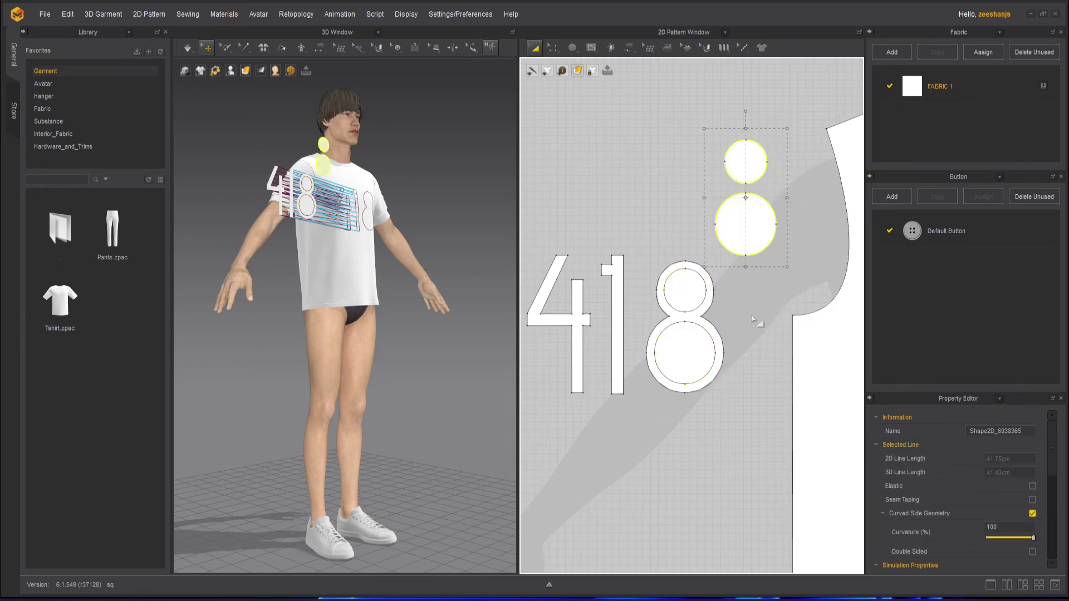
Cut the two internal circles out of the 8 piece and delete both cut-out discs
scroll(713, 334, "up", 5)
left_click(691, 272, "shift")
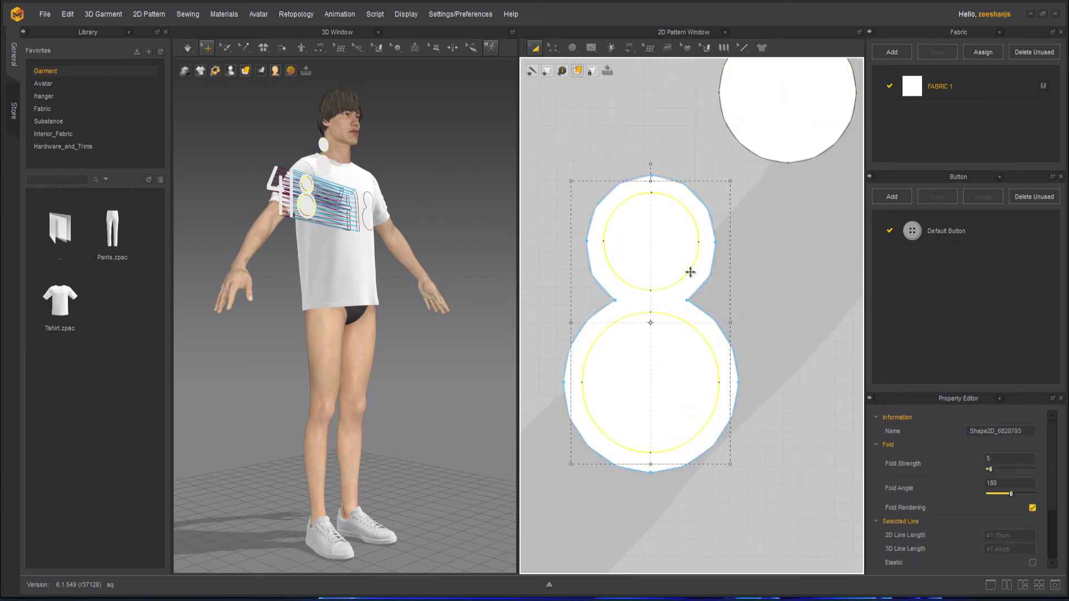
right_click(691, 272)
left_click(746, 402)
left_click(786, 313)
left_click(697, 362)
key("Delete")
left_click(660, 260)
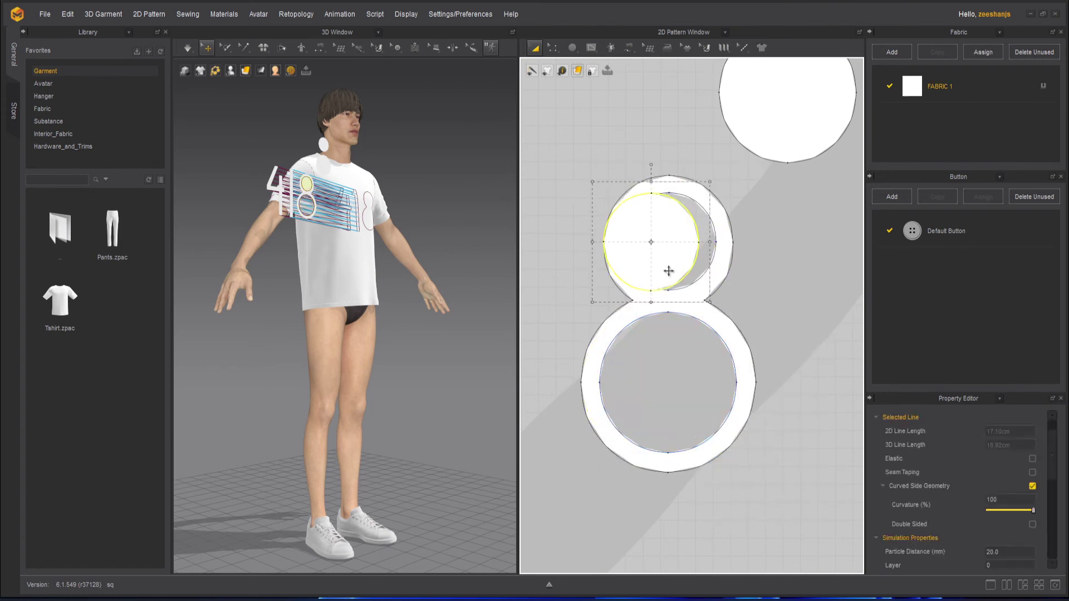
key("Delete")
Clone the two spare circle patterns as internal shapes and place them centred inside the 8 outline on the T-shirt front
scroll(740, 305, "down", 5)
middle_click_drag(761, 305, 700, 355)
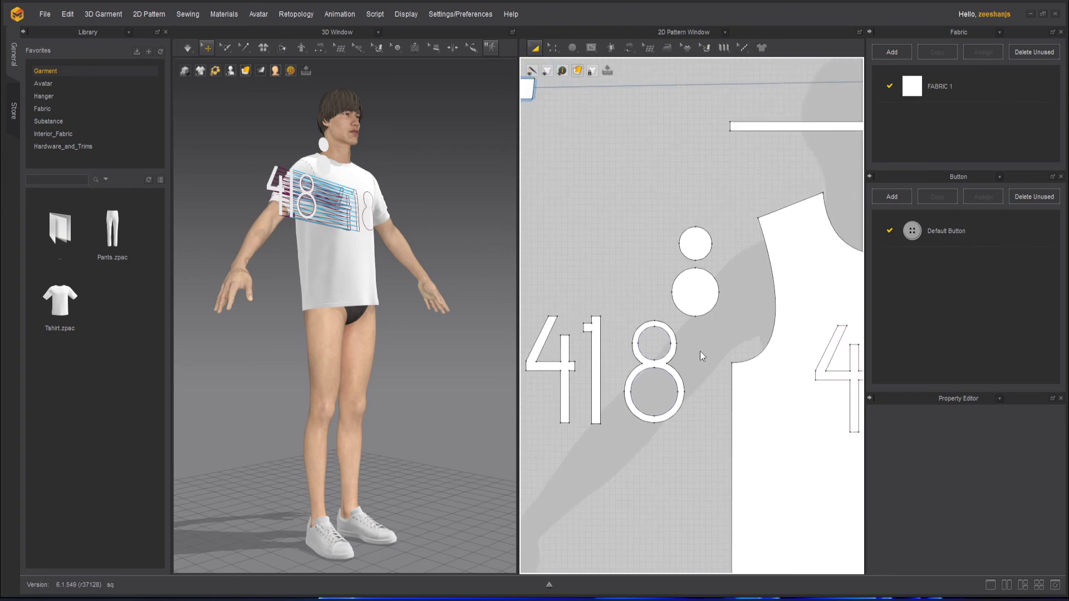
scroll(701, 315, "up", 2)
left_click(696, 287)
left_click(700, 216, "shift")
right_click(700, 217)
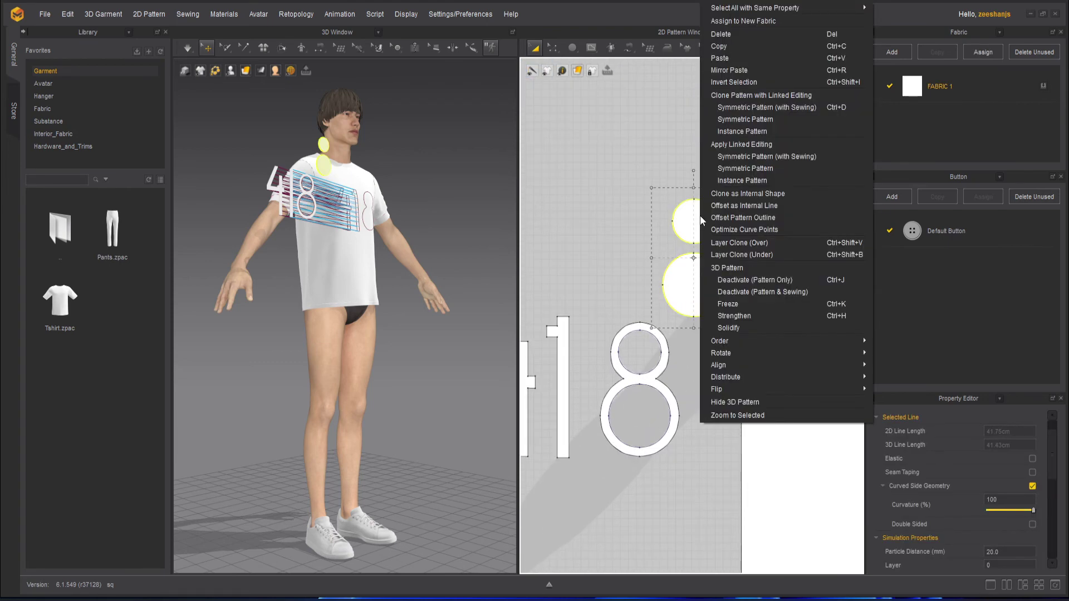
left_click(780, 195)
middle_click_drag(773, 334, 539, 313)
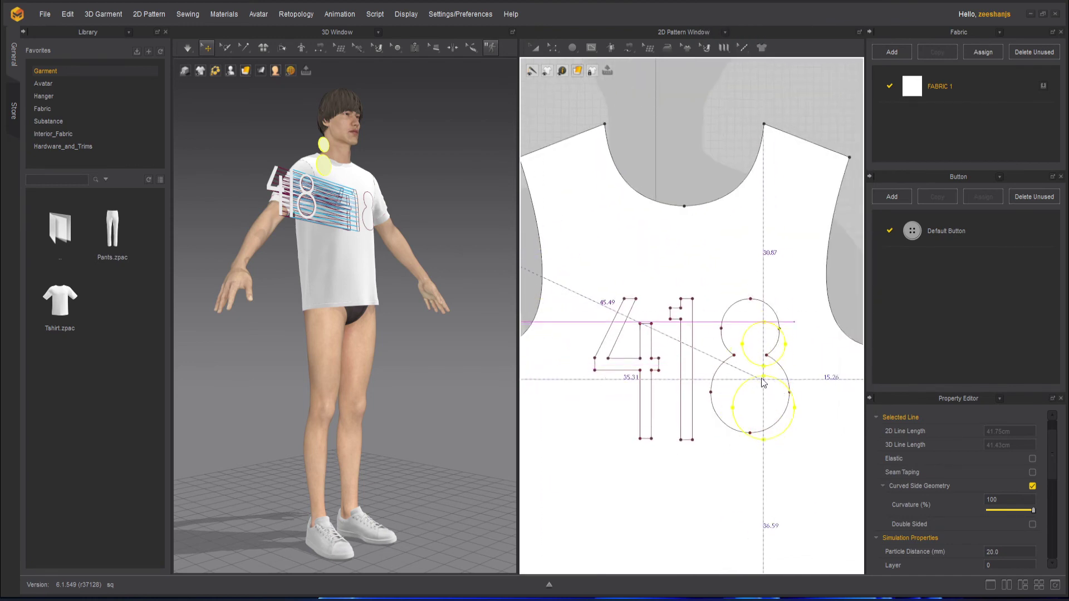
left_click(749, 366)
key("a")
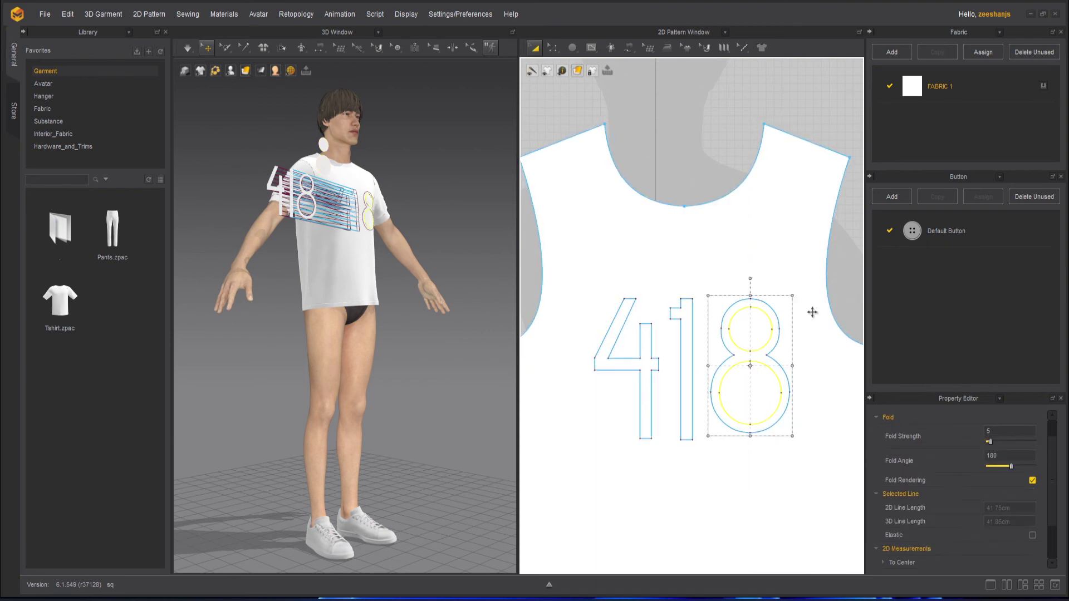
left_click(846, 306)
Delete the two spare circle patterns above the 8 piece
middle_click_drag(587, 420, 832, 422)
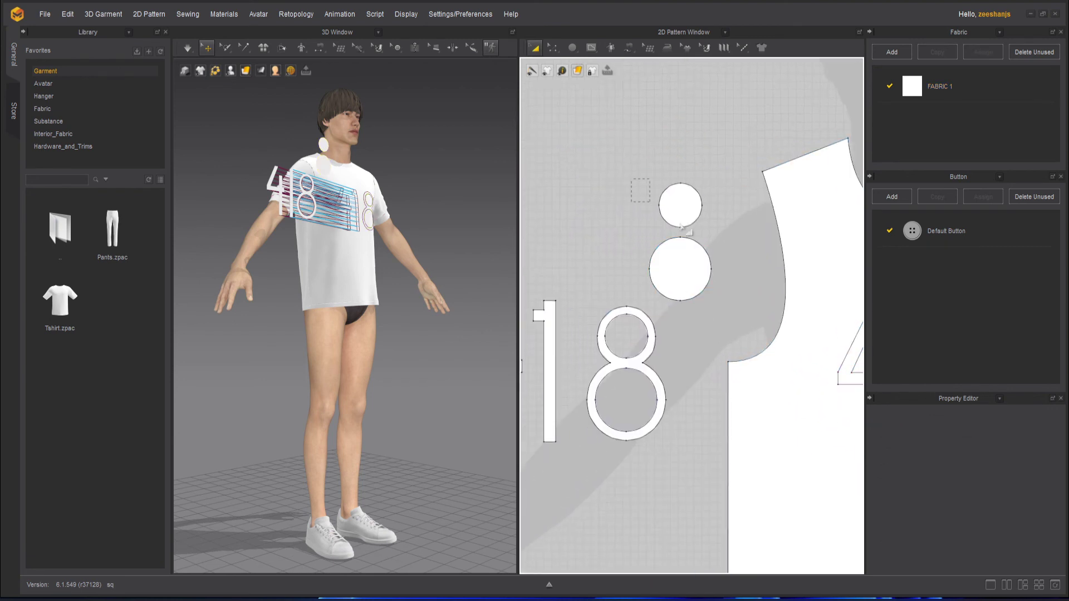
left_click_drag(718, 294, 717, 292)
key("Delete")
left_click(687, 258)
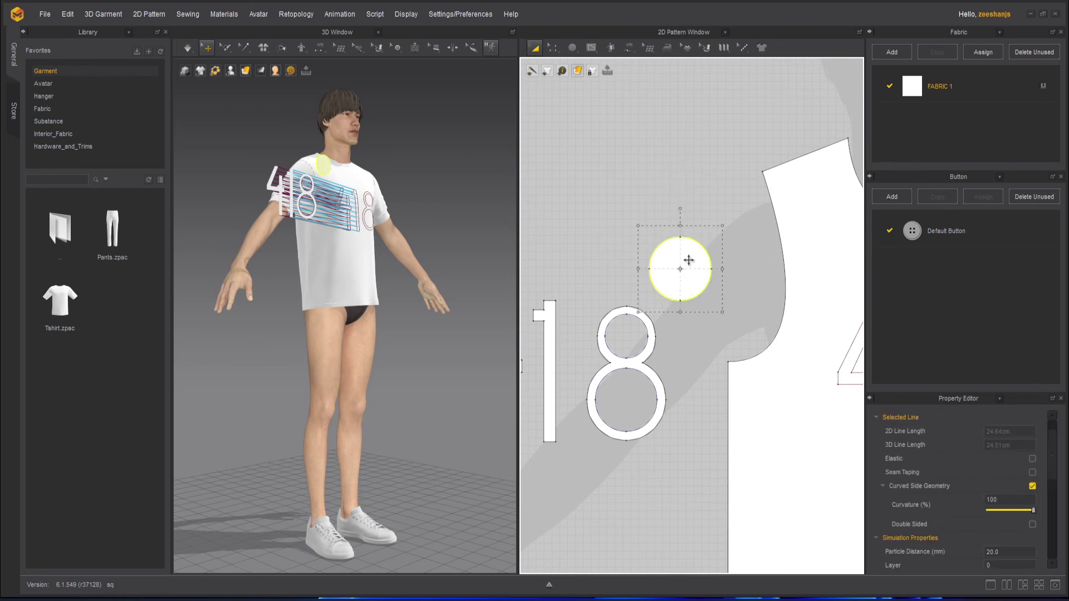
key("Delete")
Use Free Sewing to sew the 8 piece's full outer outline to the matching outer 8 outline on the T-shirt front
scroll(689, 260, "down", 3)
middle_click_drag(711, 287, 605, 282)
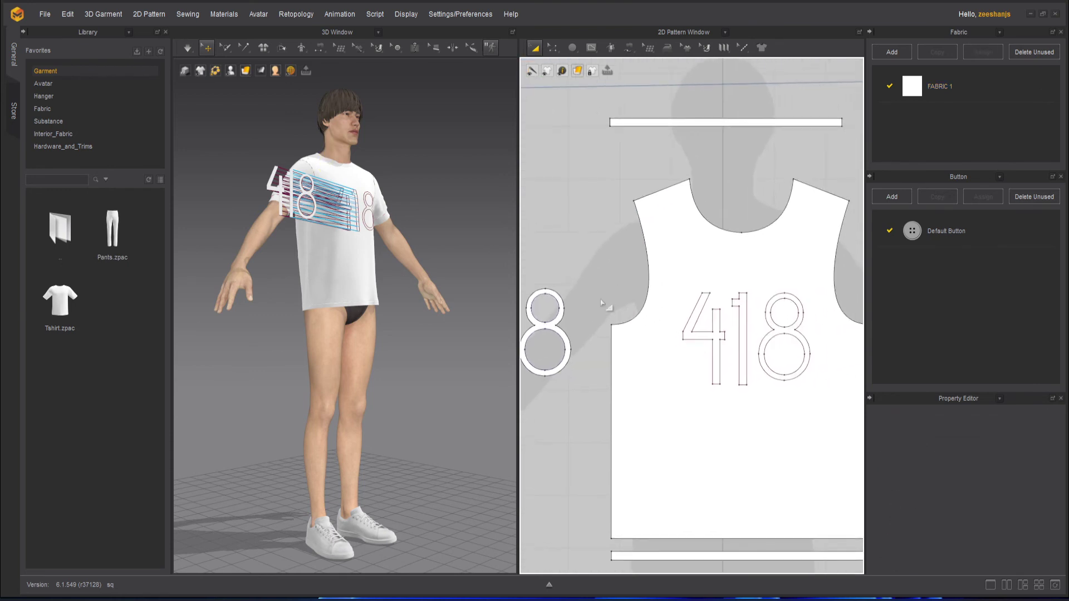
scroll(632, 331, "up", 3)
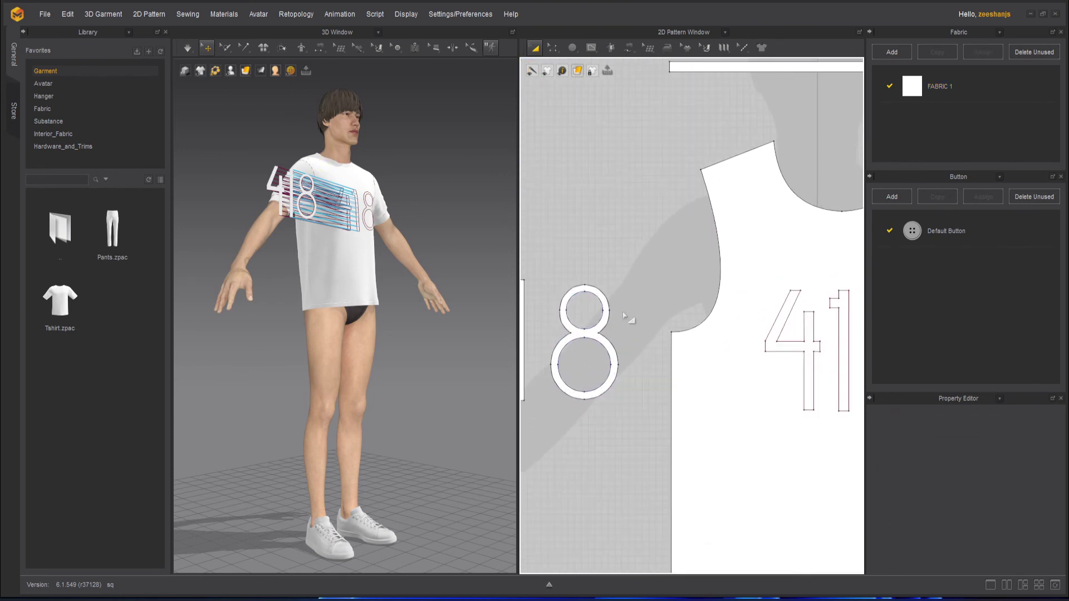
left_click(591, 49)
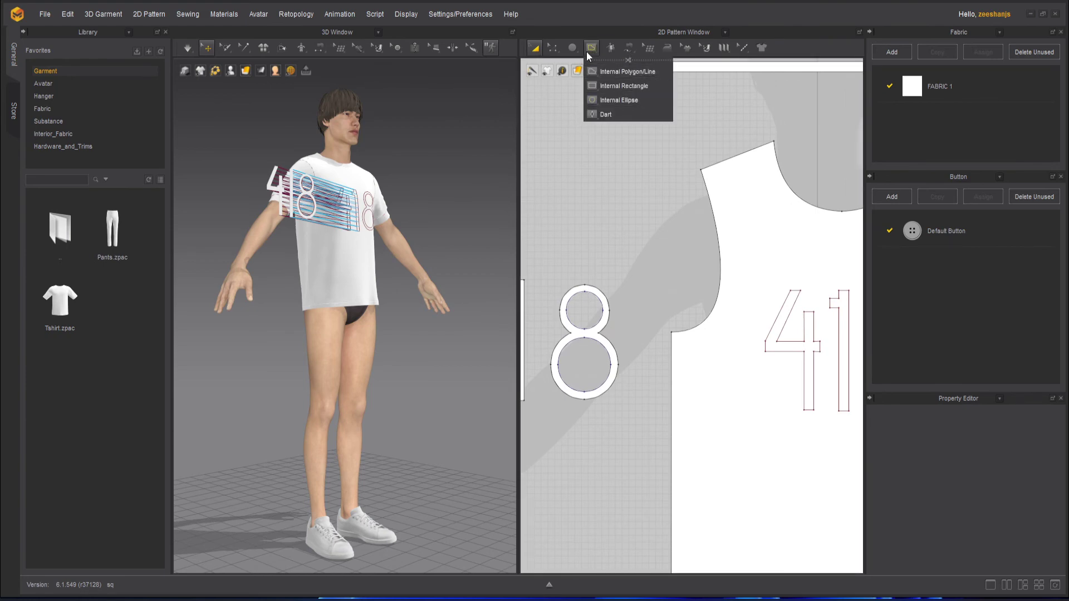
left_click(589, 54)
left_click(628, 49)
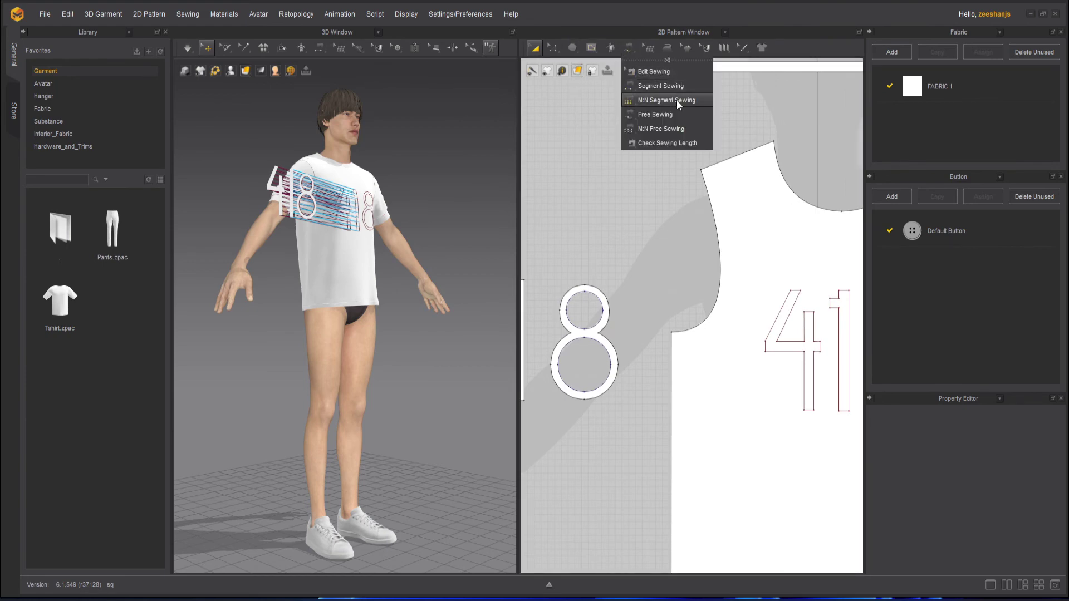
left_click(663, 115)
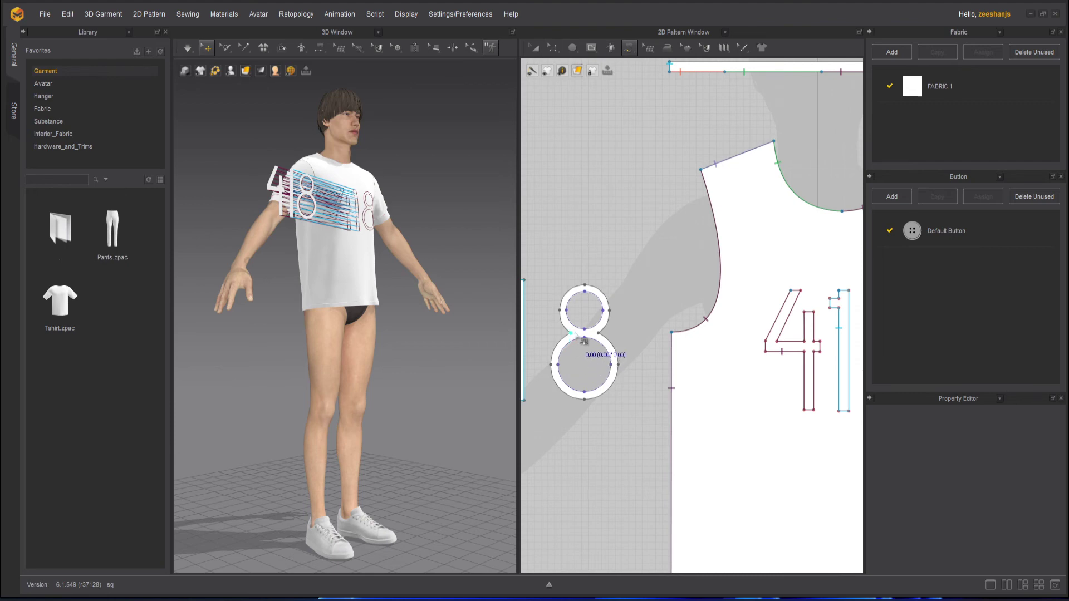
left_click(561, 311)
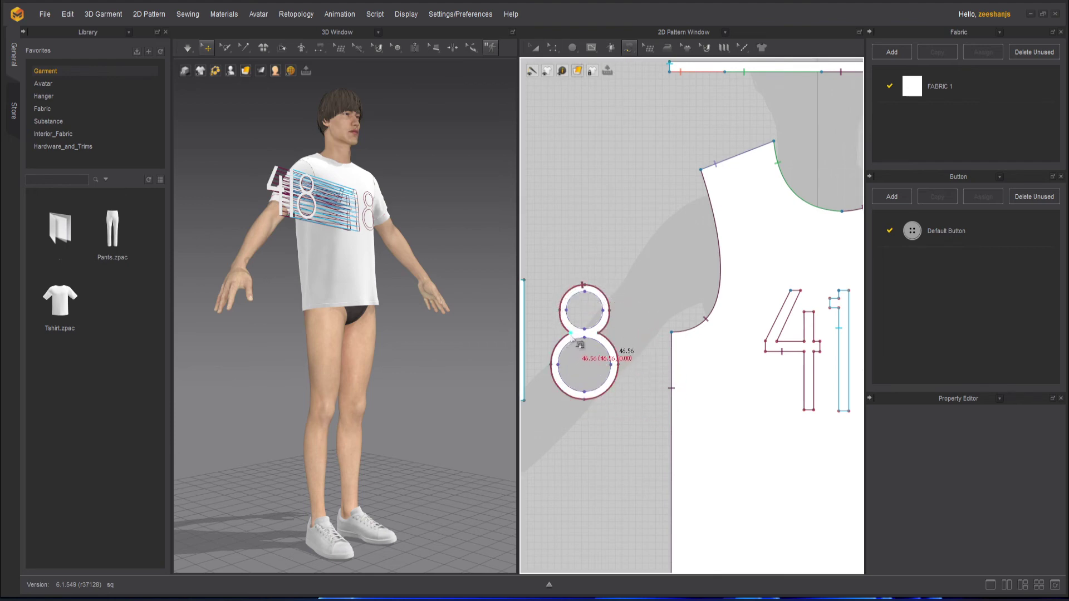
middle_click_drag(682, 426, 511, 422)
left_click(667, 350)
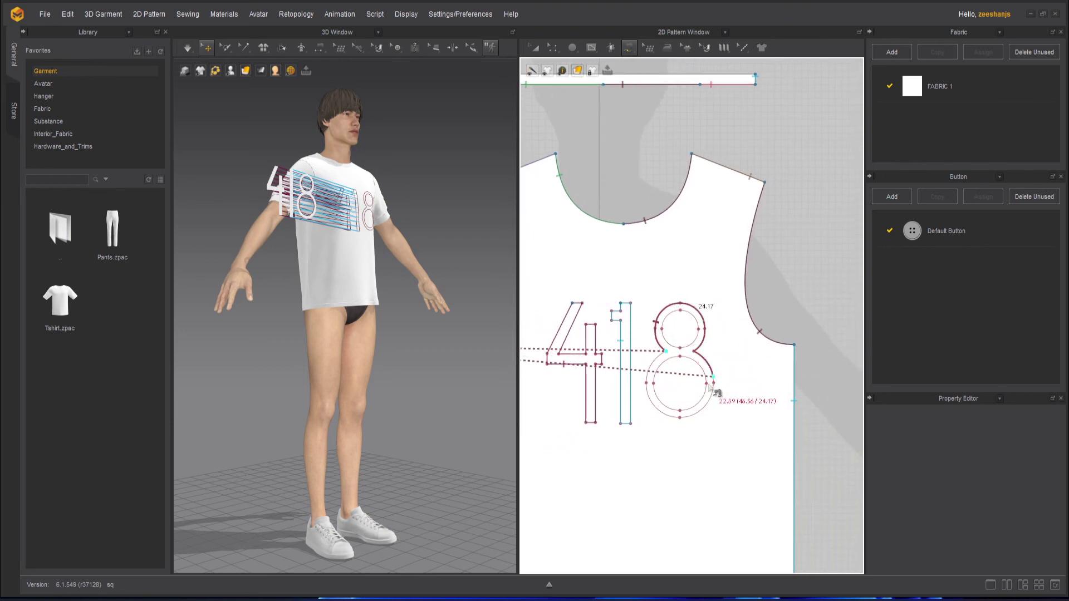
left_click(648, 385)
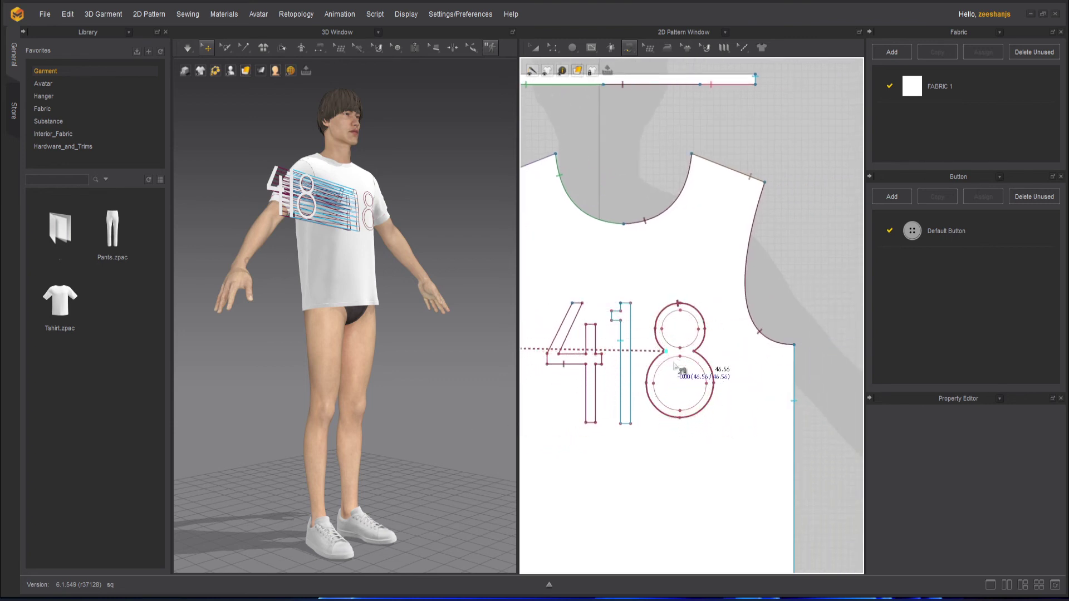
Sew the 8 piece's full upper inner circle to the matching upper circle on the T-shirt front with Free Sewing
middle_click_drag(598, 376, 557, 350)
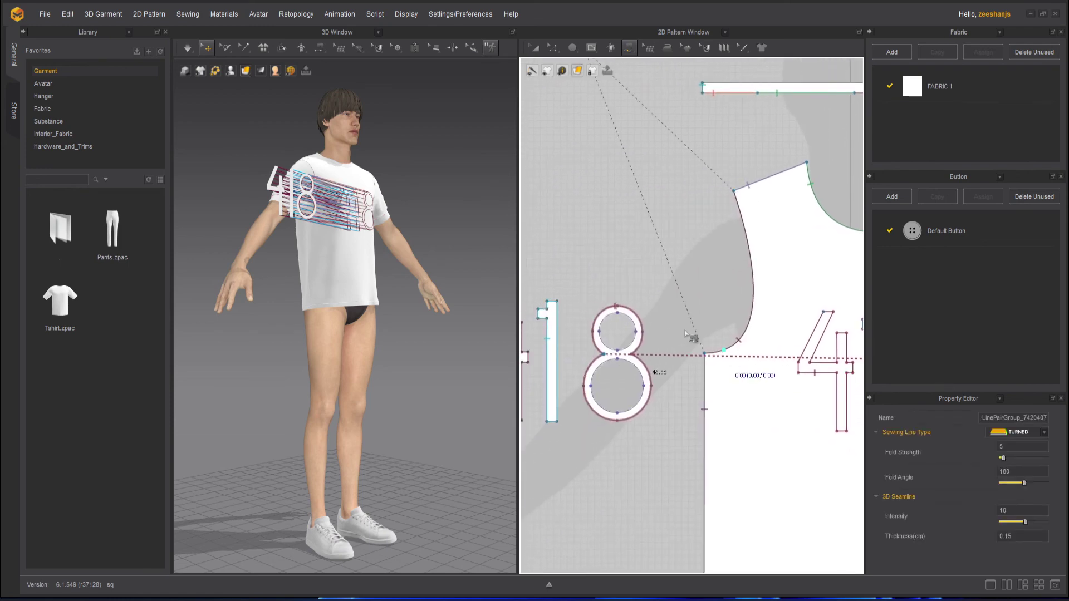
left_click(617, 314)
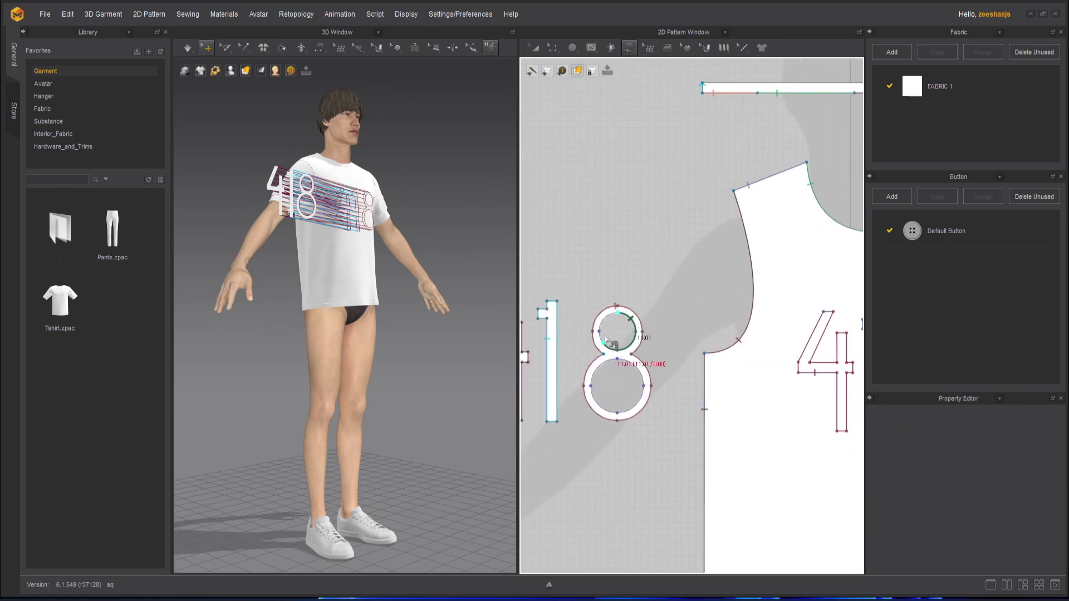
middle_click_drag(753, 393, 529, 383)
left_click(725, 323)
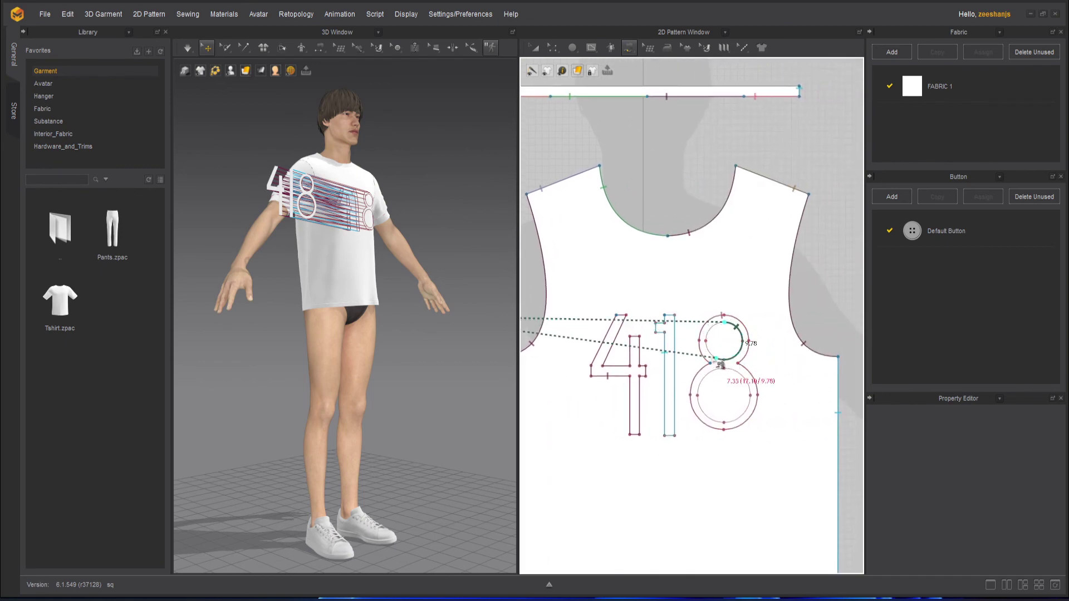
left_click(730, 332)
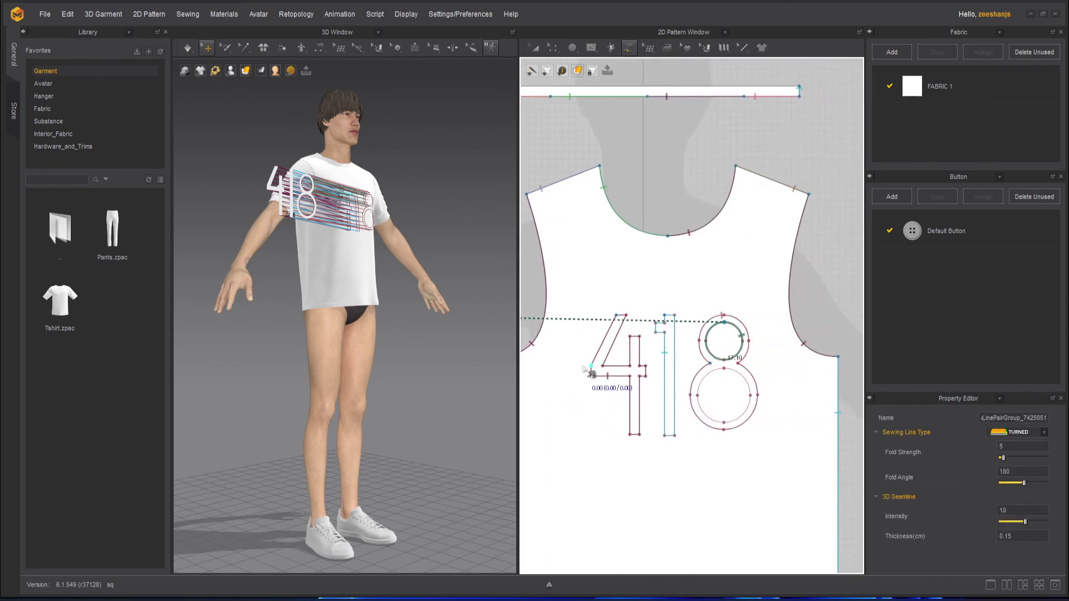
Sew the 8 piece's full lower inner circle to the matching lower circle on the T-shirt front
middle_click_drag(628, 354, 541, 328)
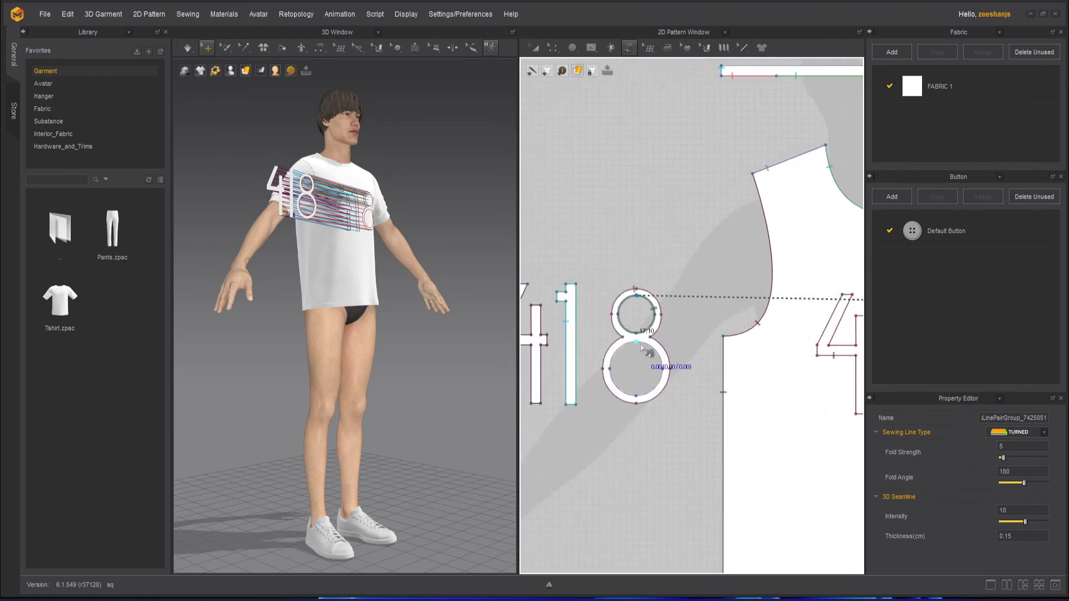
left_click(619, 389)
middle_click_drag(835, 385, 601, 384)
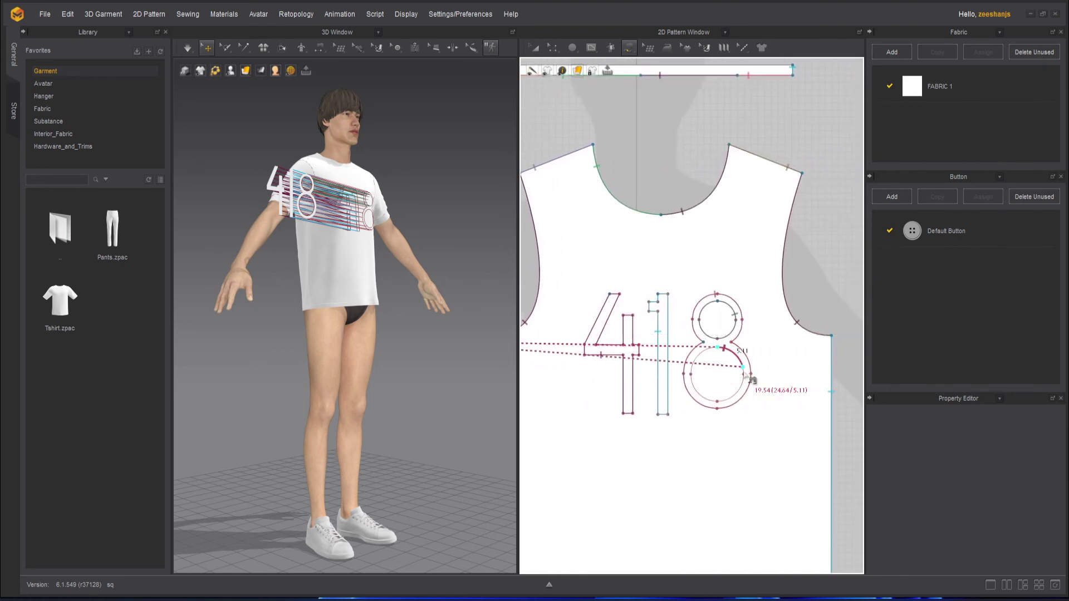
left_click(716, 348)
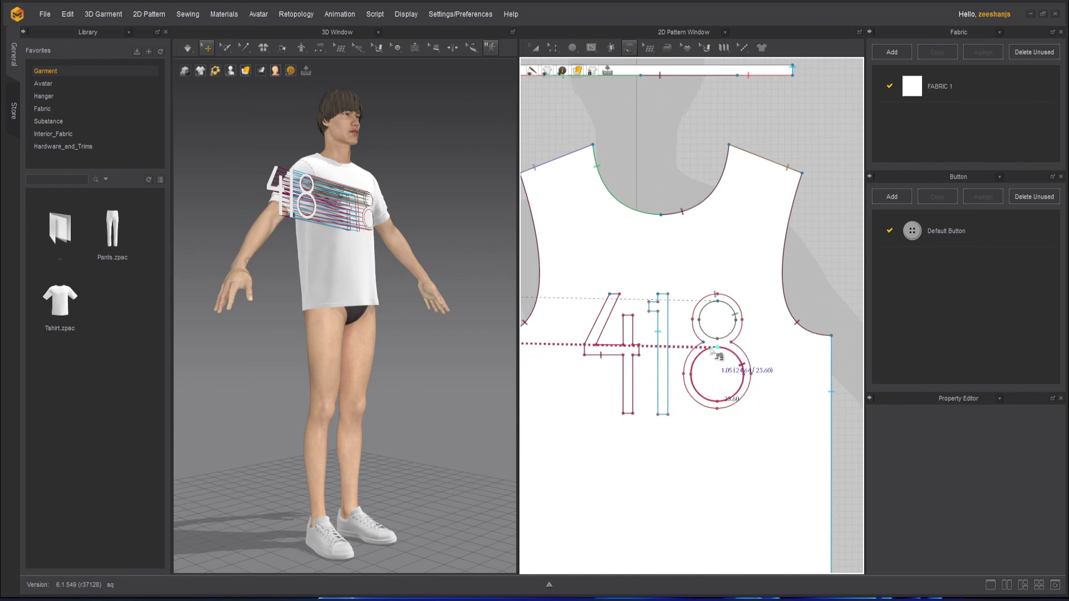
left_click(793, 427)
scroll(607, 351, "down", 3)
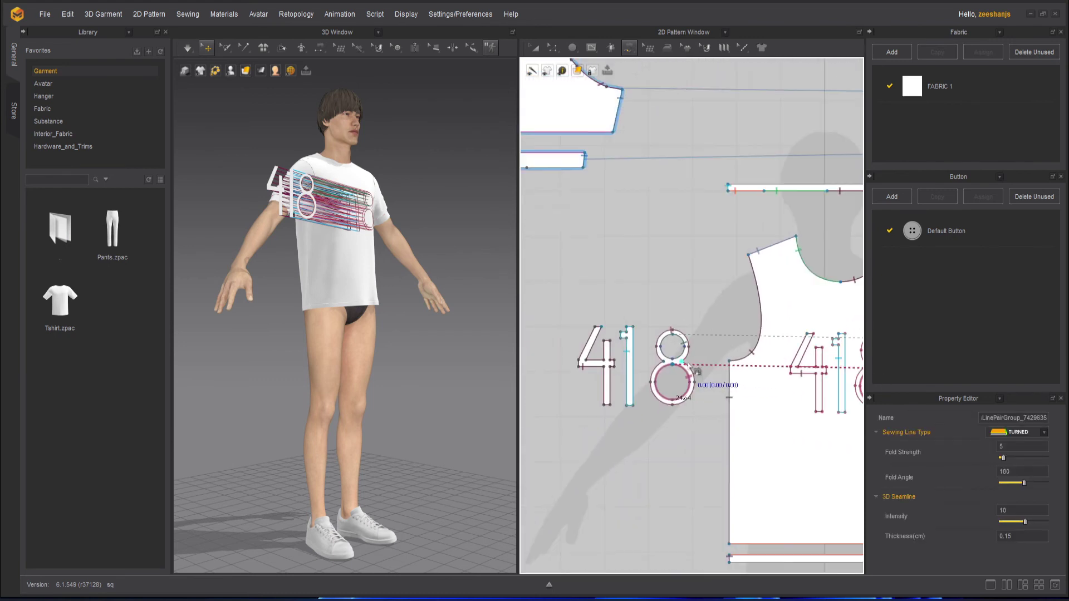
Select the 4, 1 and 8 pieces together and move them in 3D to just in front of the T-shirt's chest outlines
left_click(534, 47)
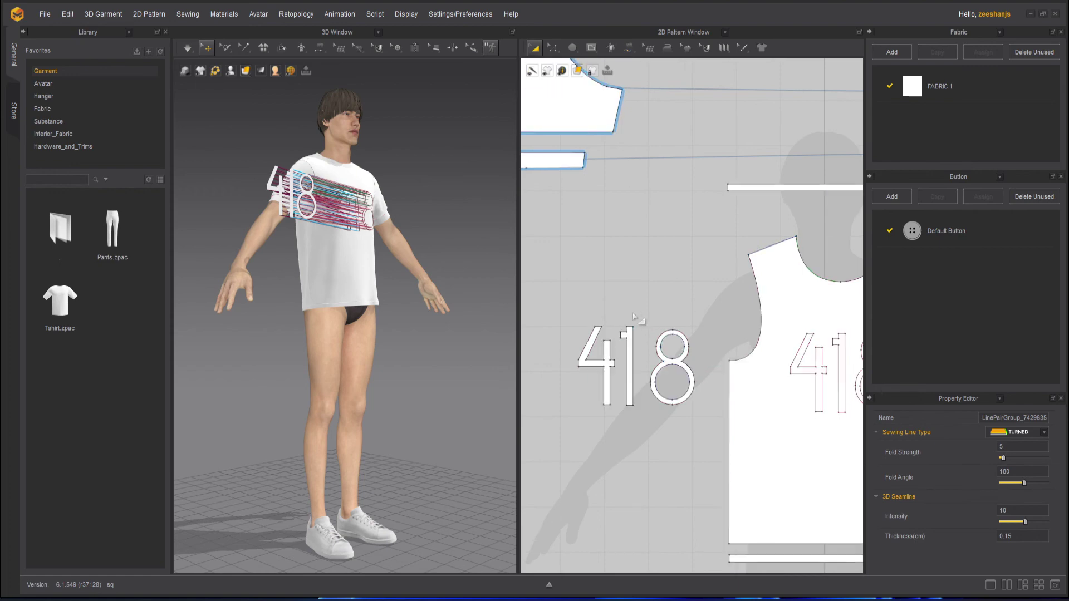
scroll(416, 275, "up", 5)
right_click_drag(420, 407, 339, 361)
scroll(339, 362, "up", 2)
left_click(334, 382)
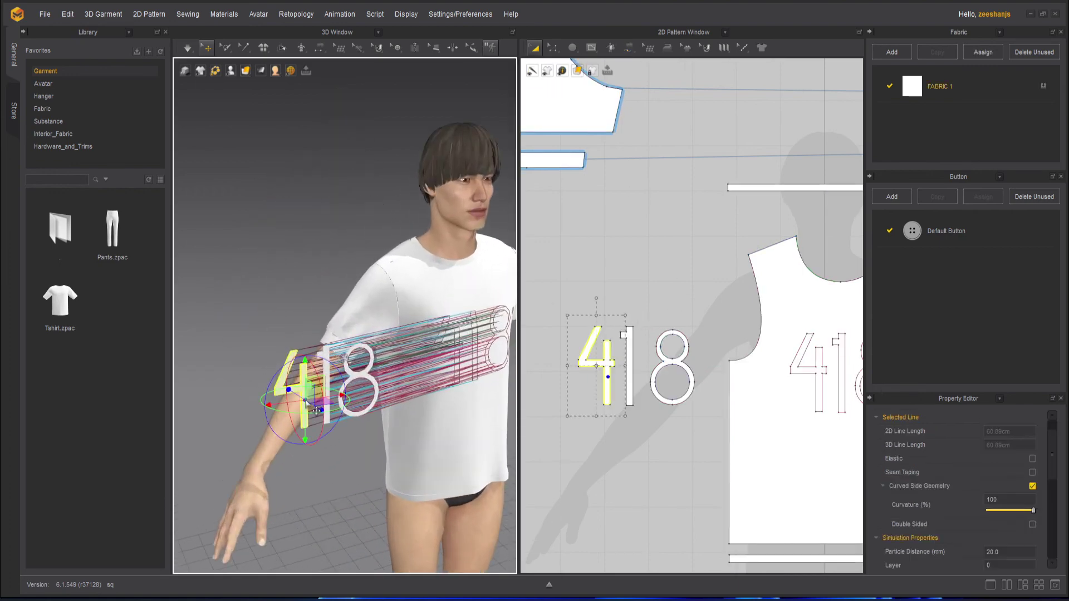
left_click(333, 381, "shift")
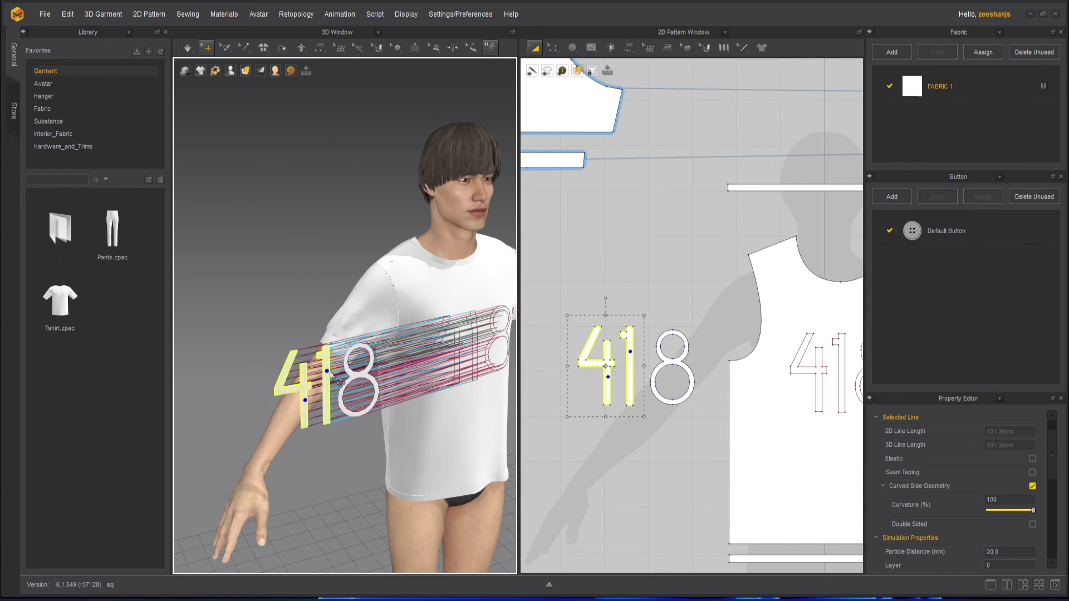
left_click(353, 418)
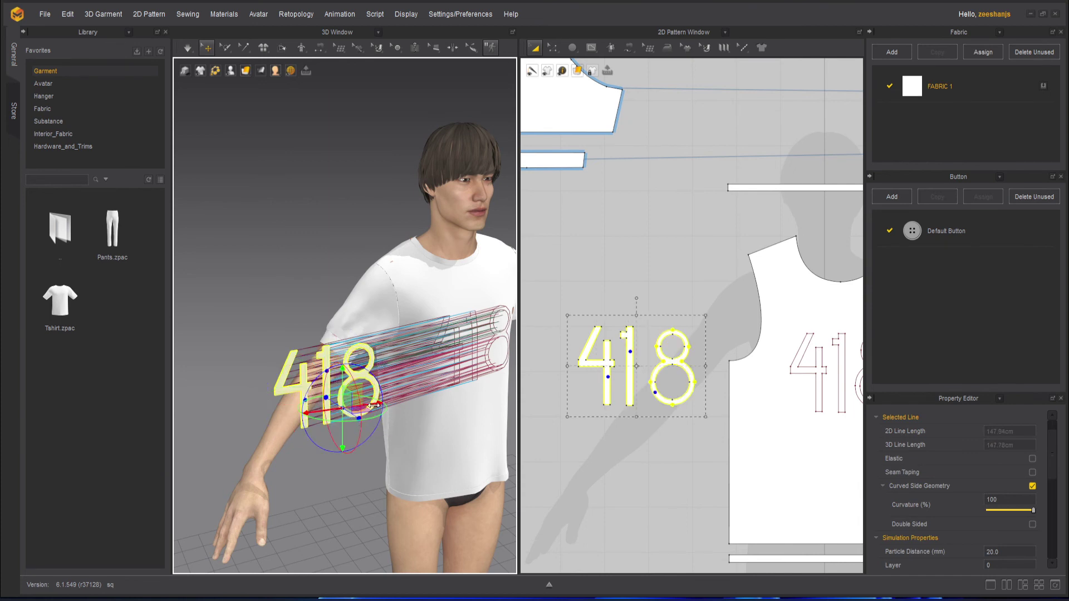
left_click_drag(501, 377, 553, 364)
right_click_drag(404, 393, 501, 436)
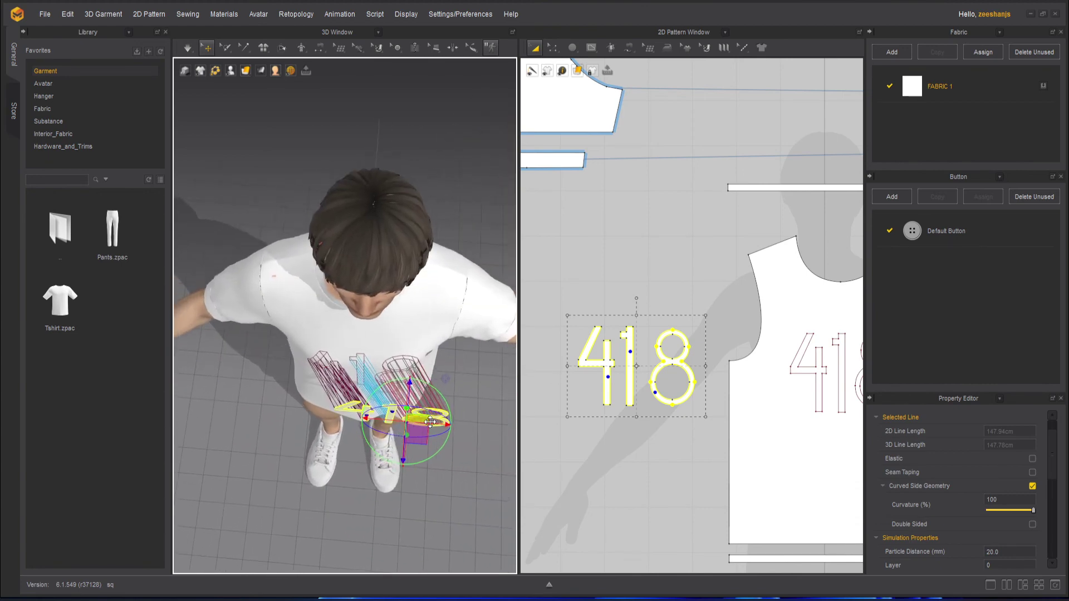
right_click_drag(442, 423, 414, 336)
scroll(413, 336, "up", 3)
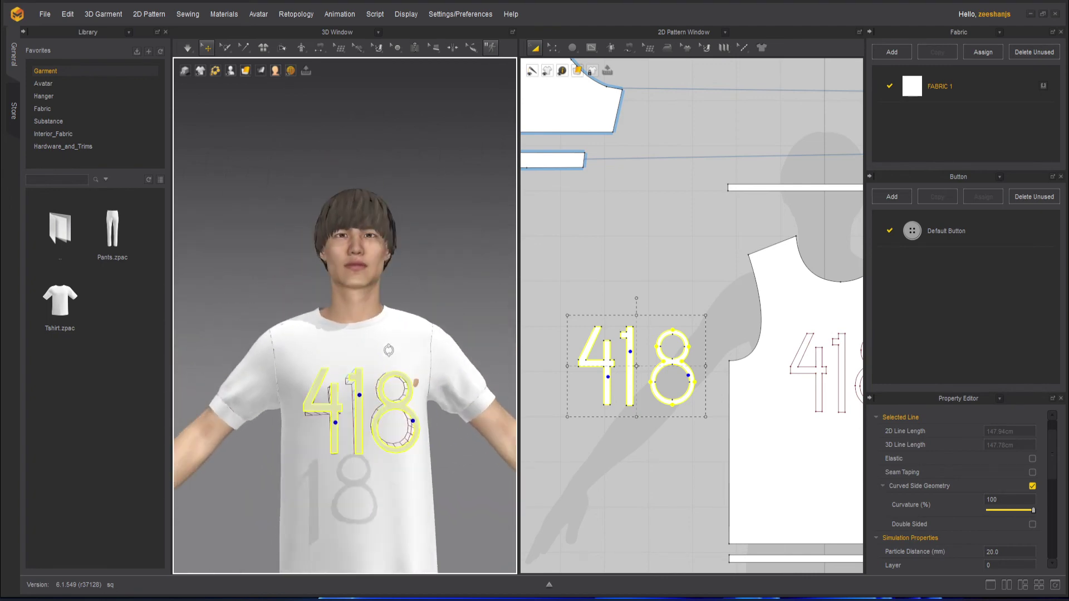
left_click(486, 479)
right_click_drag(486, 479, 445, 404)
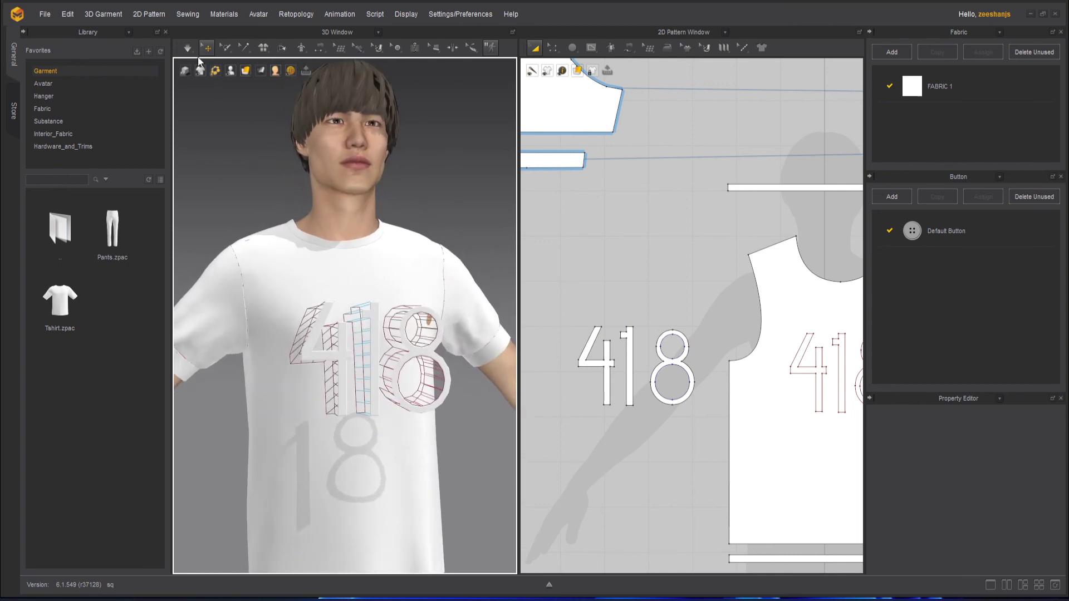
Try simulating the sewn number pieces on the T-shirt front, and undo the simulation
left_click(187, 48)
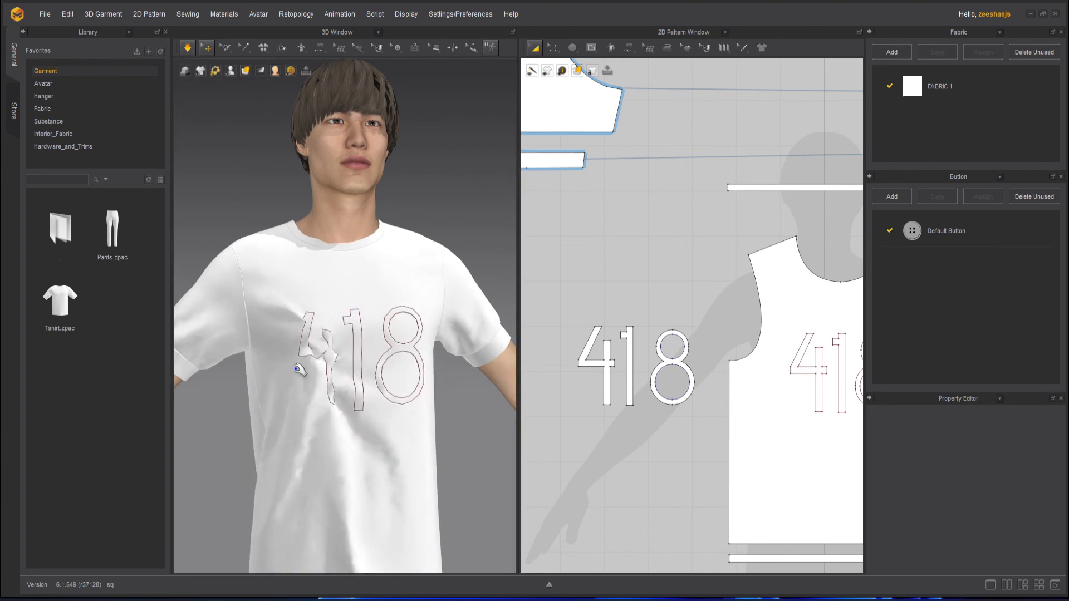
scroll(328, 383, "up", 5)
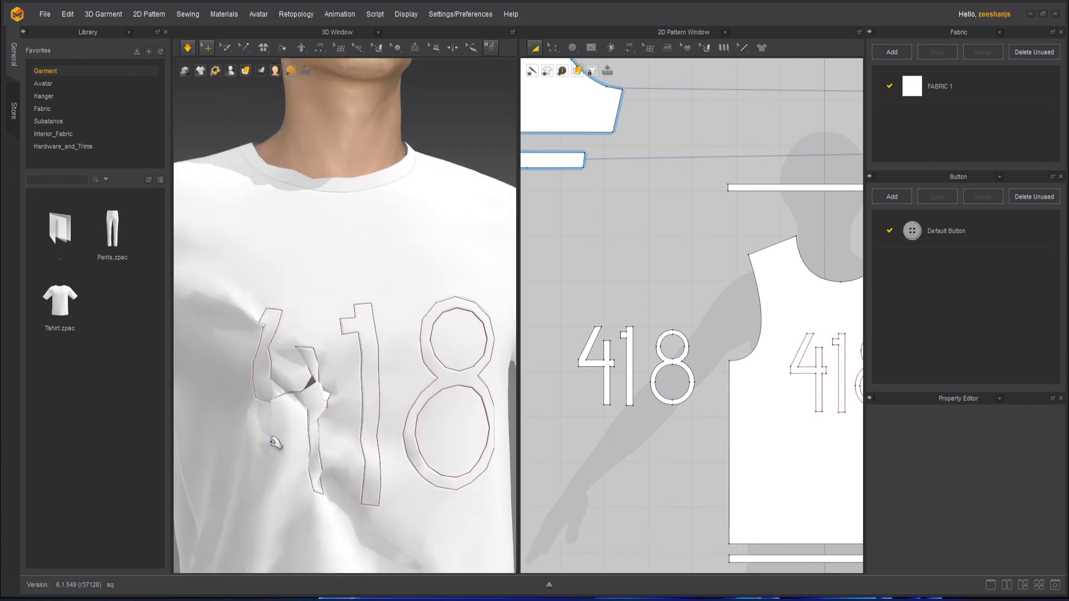
left_click(286, 450)
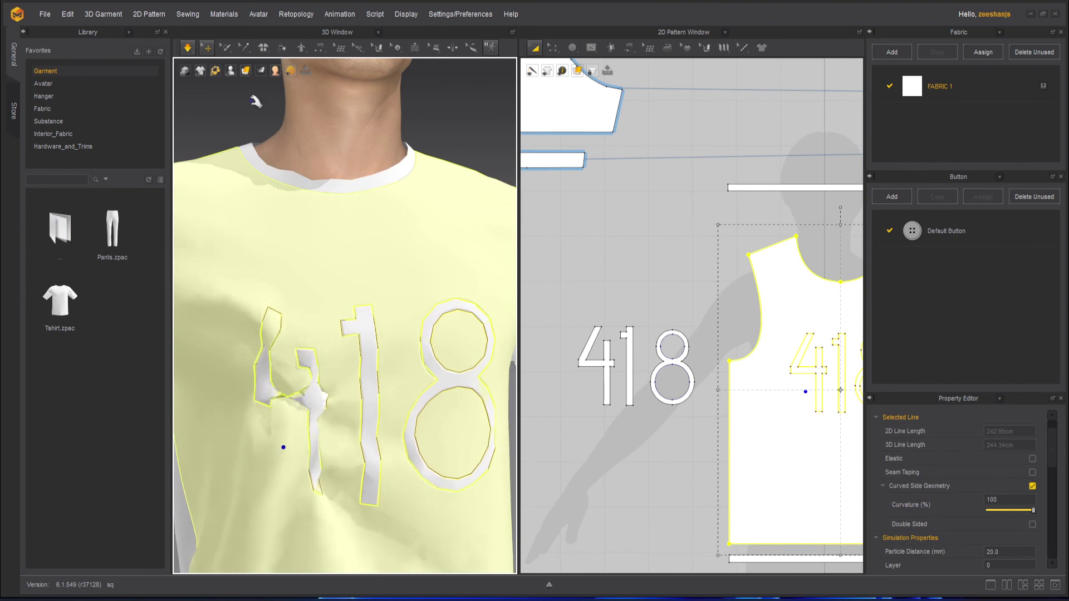
left_click(190, 48)
key("space")
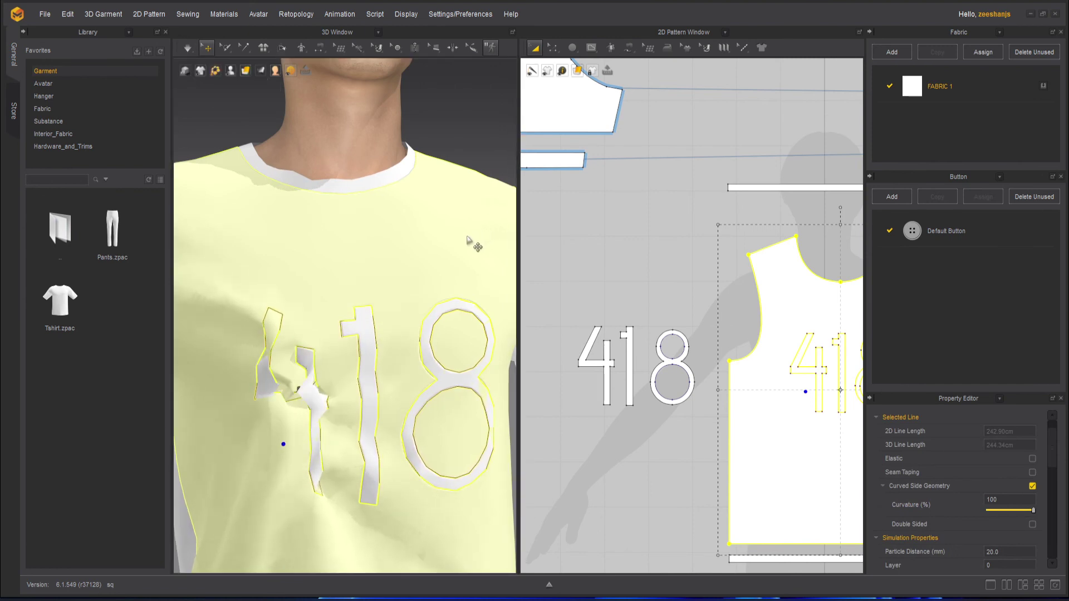
key("Escape")
key("ctrl+z")
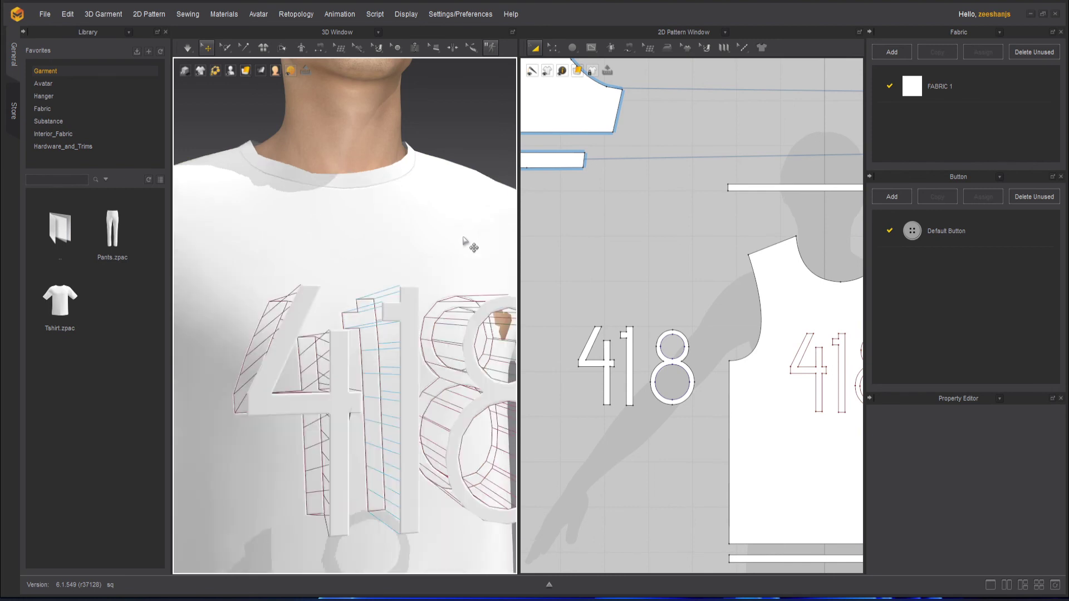
Use Edit Sewing to delete the seam between the 4 piece and the 4 outline on the T-shirt front
scroll(426, 389, "down", 4)
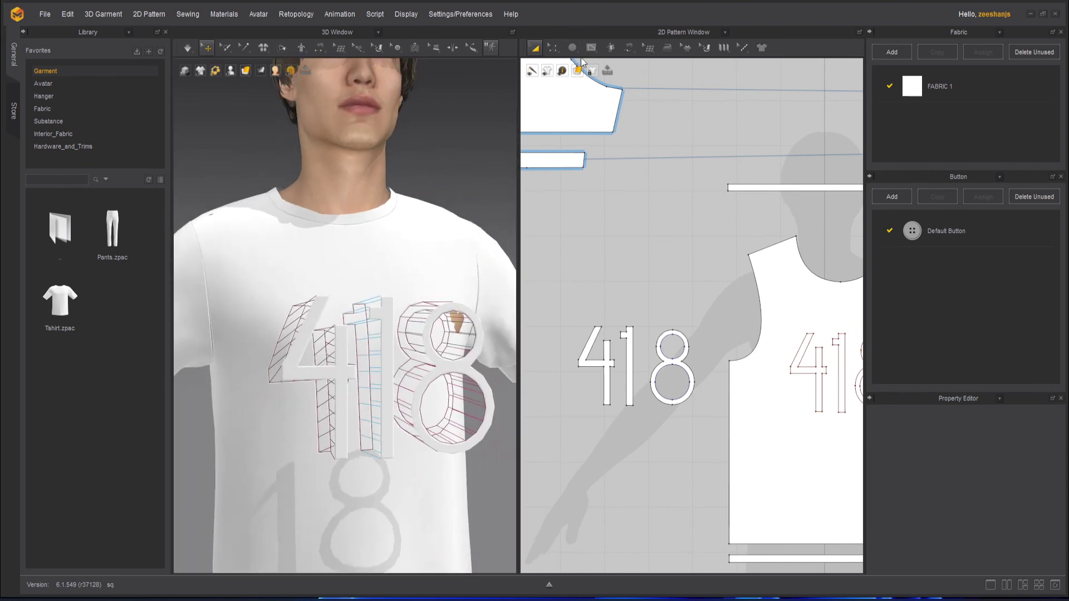
left_click(629, 46)
left_click(661, 72)
left_click(603, 378)
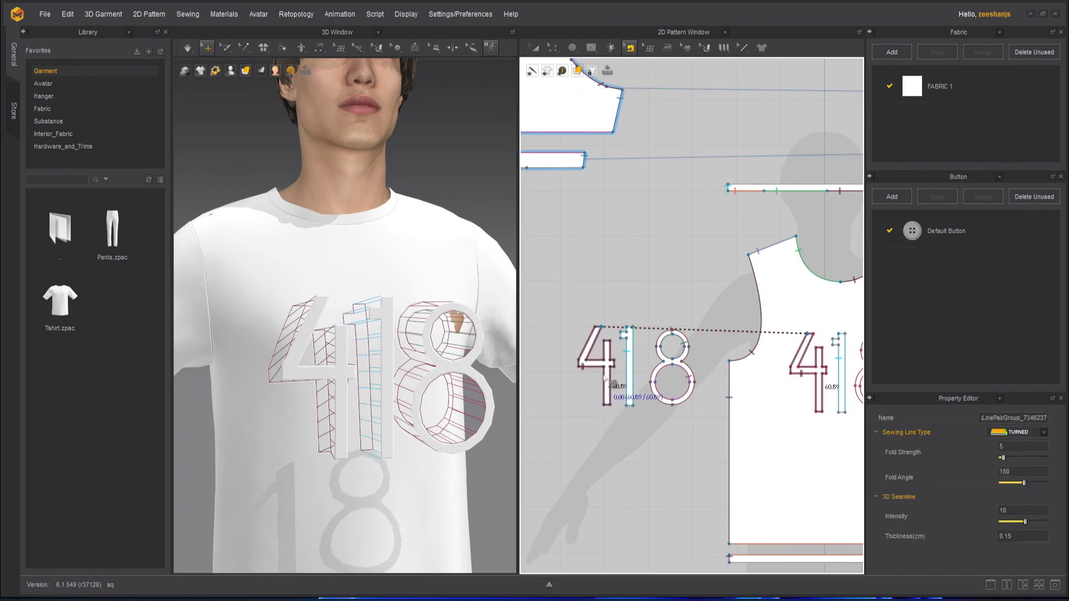
key("Delete")
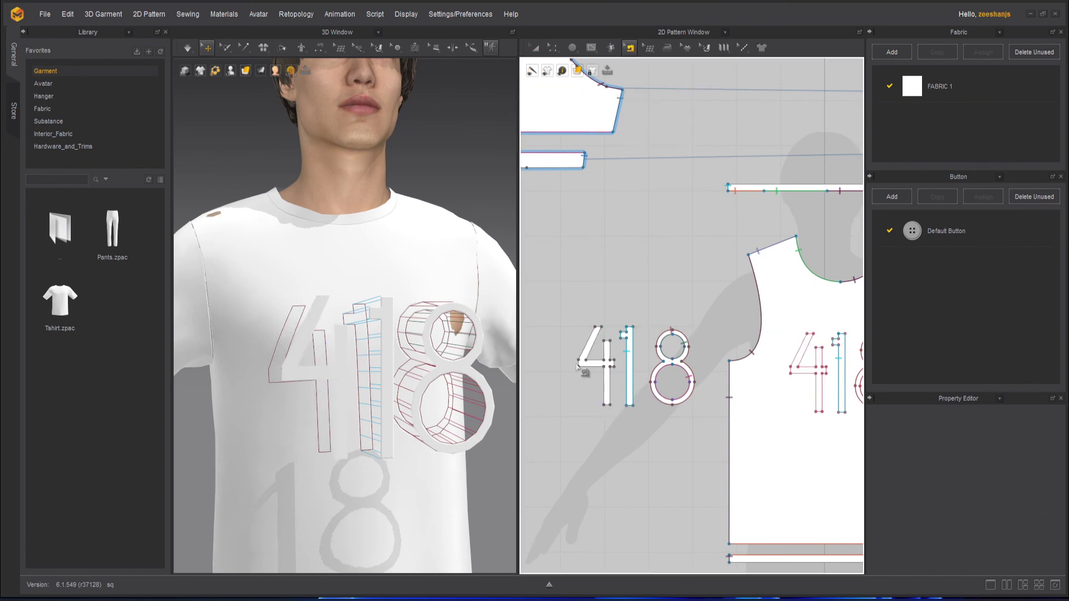
Use Free Sewing to sew the 4 piece's full outline again to the matching 4 outline on the T-shirt front
scroll(576, 365, "up", 3)
left_click(630, 48)
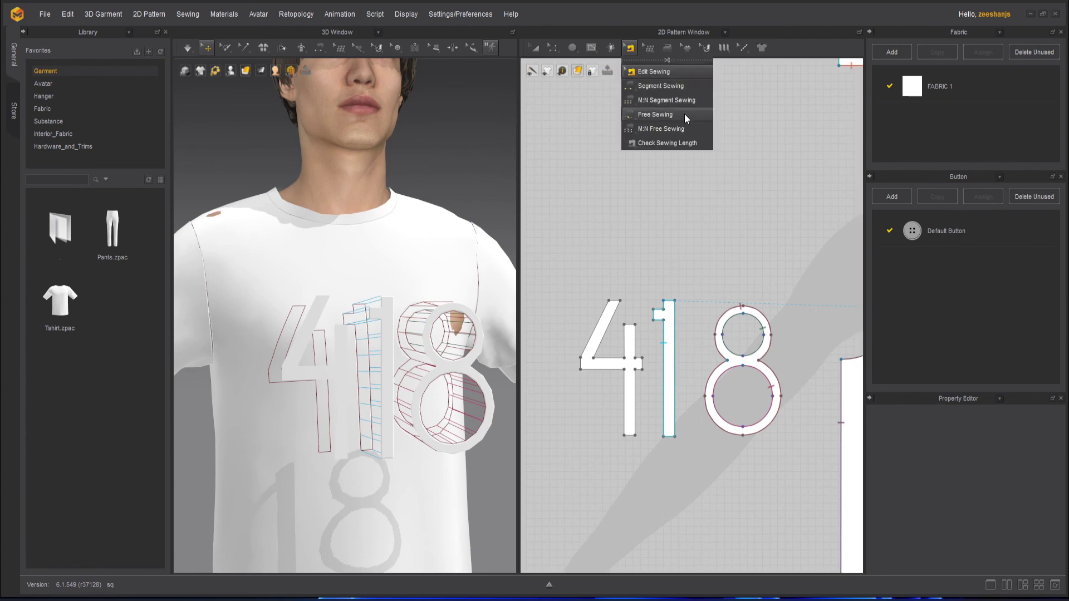
left_click(682, 114)
left_click(608, 301)
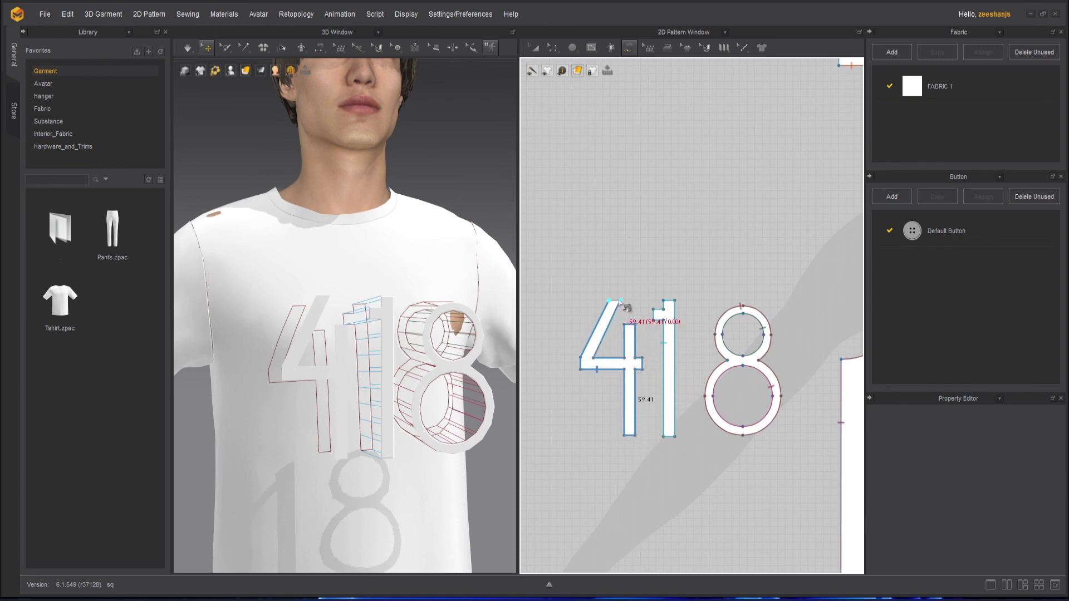
right_click_drag(738, 462, 518, 398)
left_click(754, 263)
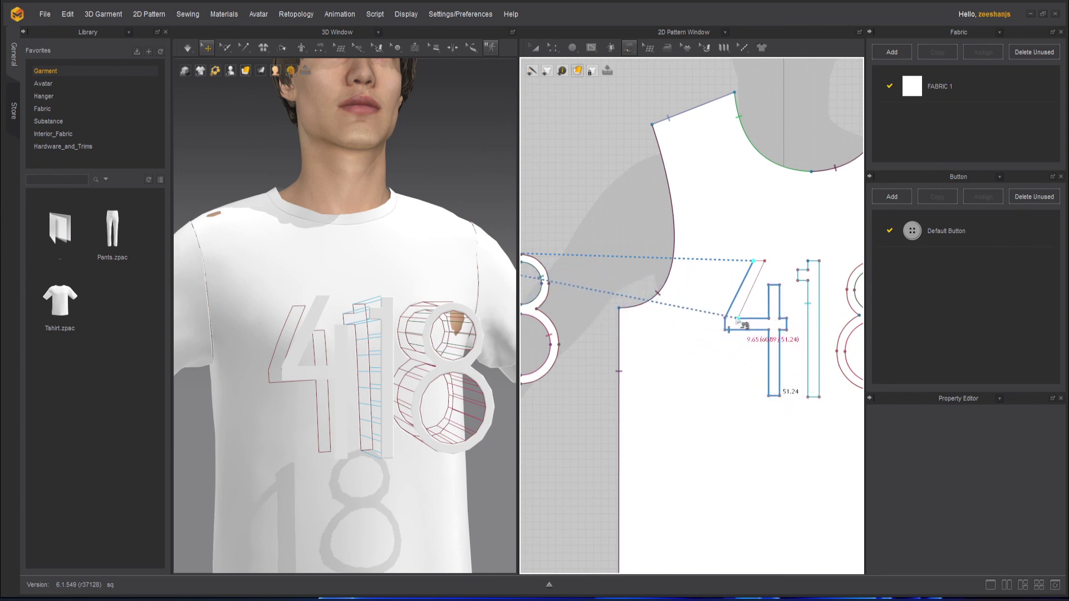
left_click(789, 385)
Simulate the garment to pull the 4, 1 and 8 pieces onto the T-shirt front
key("space")
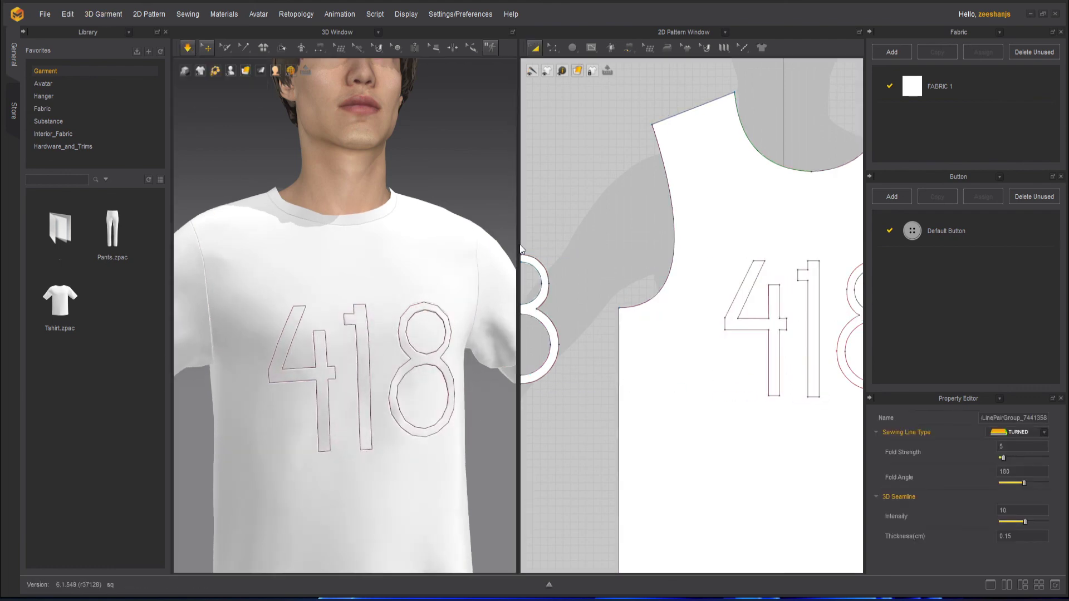
key("space")
mouse_move(456, 360)
right_mouse_down()
mouse_move(389, 367)
mouse_move(470, 372)
right_mouse_up()
left_click(353, 375)
key("space")
Examine the sewn 418 on the T-shirt up close, from the side and from the front
scroll(356, 384, "up", 5)
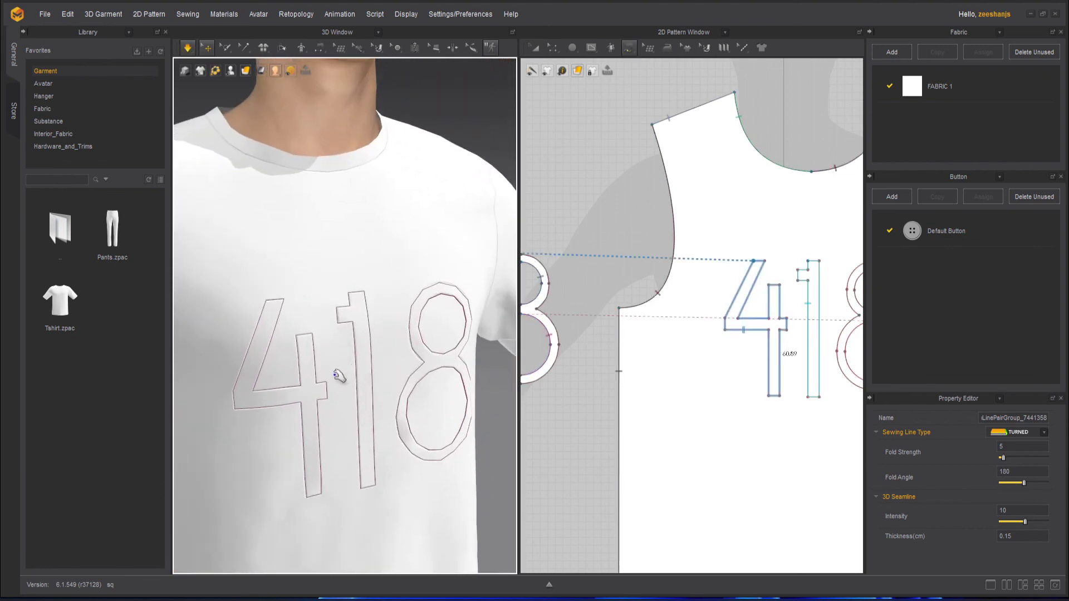
right_click_drag(365, 389, 395, 341)
key("space")
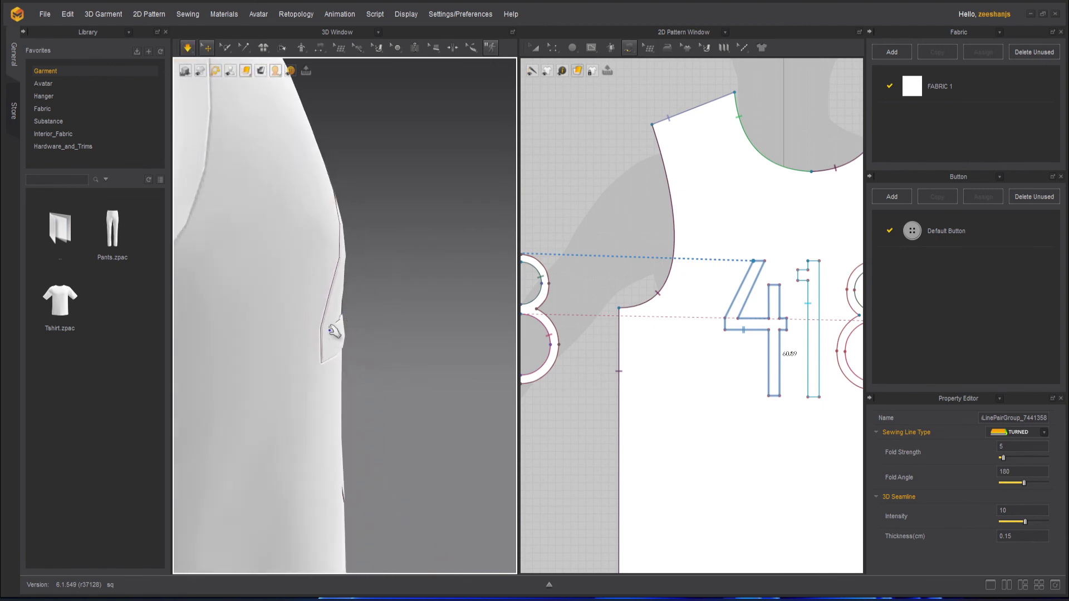
right_click_drag(315, 377, 390, 339)
scroll(393, 334, "down", 5)
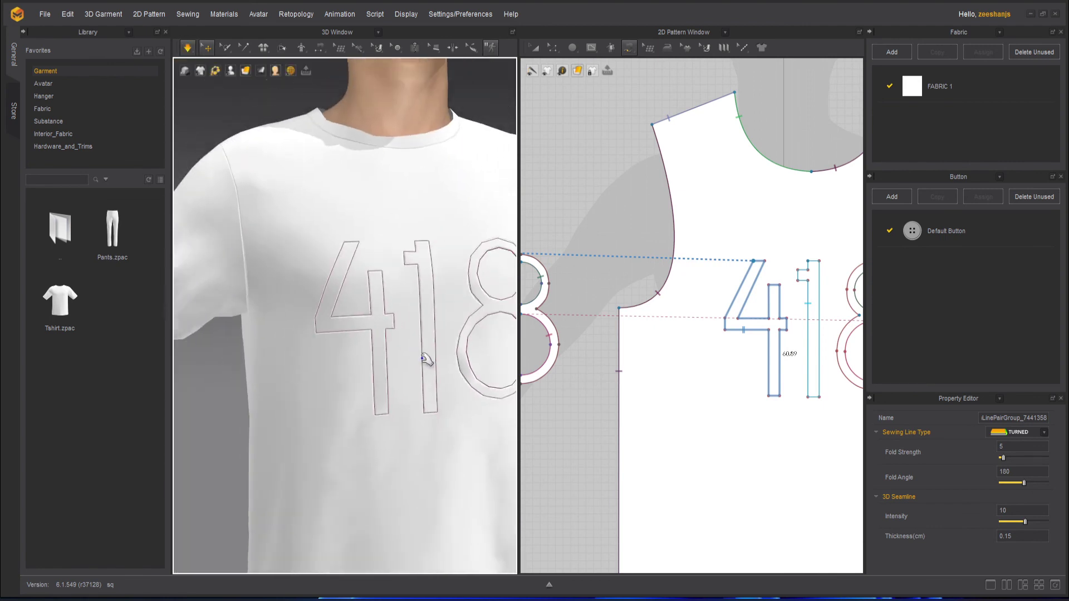
key("space")
right_click_drag(444, 377, 388, 388)
scroll(388, 388, "up", 2)
scroll(388, 388, "down", 5)
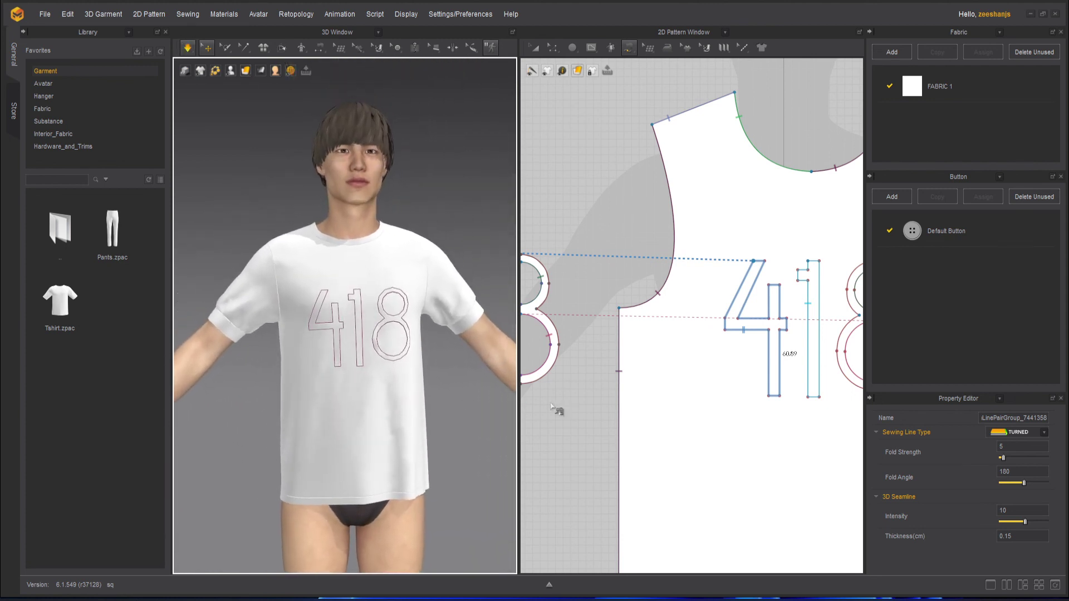
Move the 4, 1 and 8 pattern pieces together from beside the T-shirt front to its neckline in the 2D pattern window
scroll(723, 369, "down", 8)
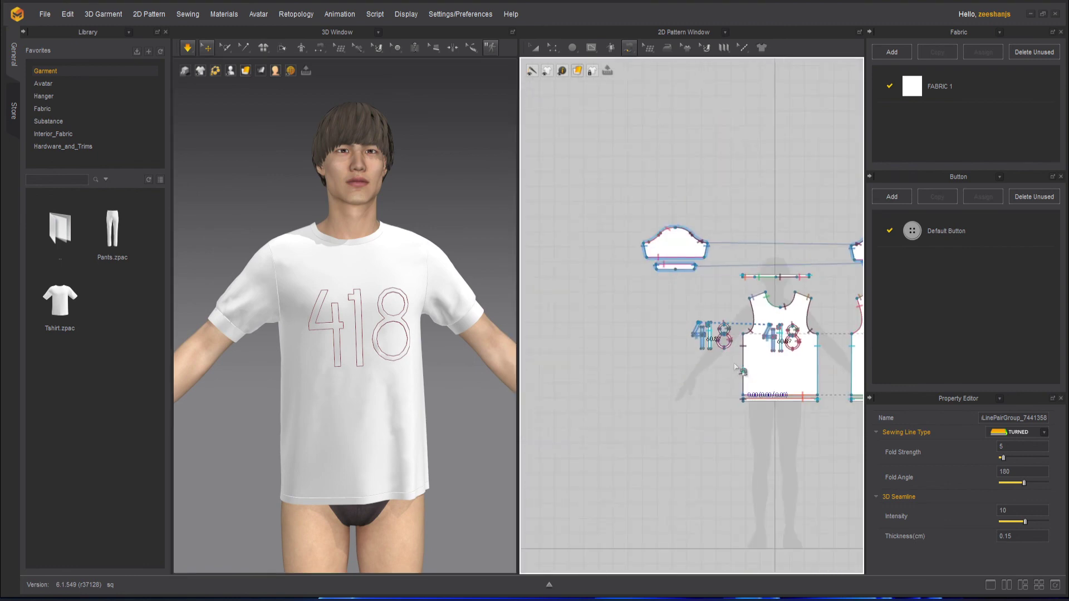
scroll(736, 368, "up", 5)
left_click(535, 47)
left_click(621, 239)
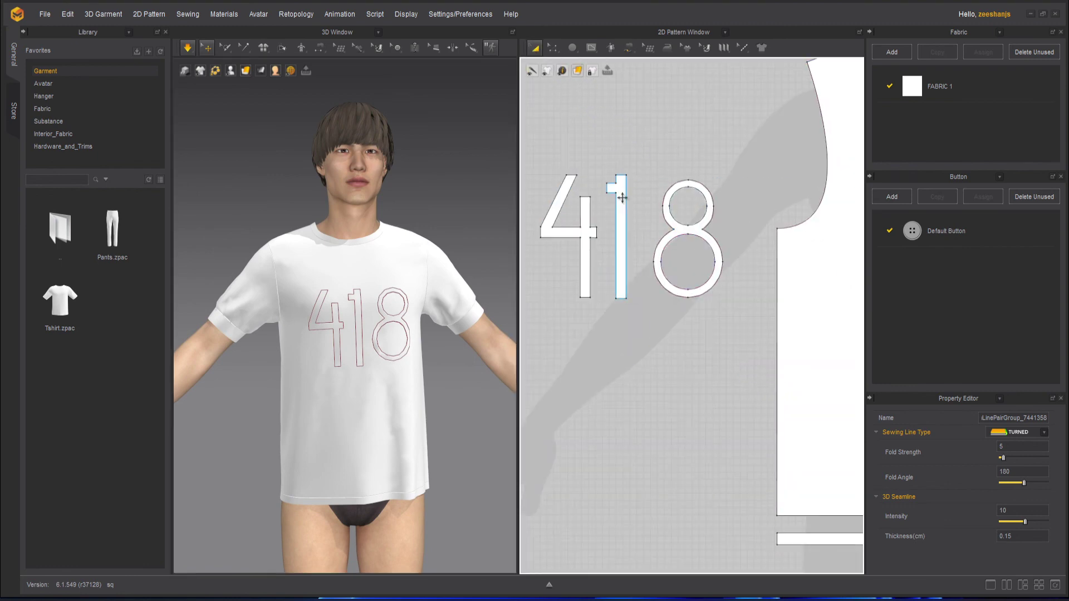
scroll(635, 240, "down", 6)
scroll(618, 234, "up", 3)
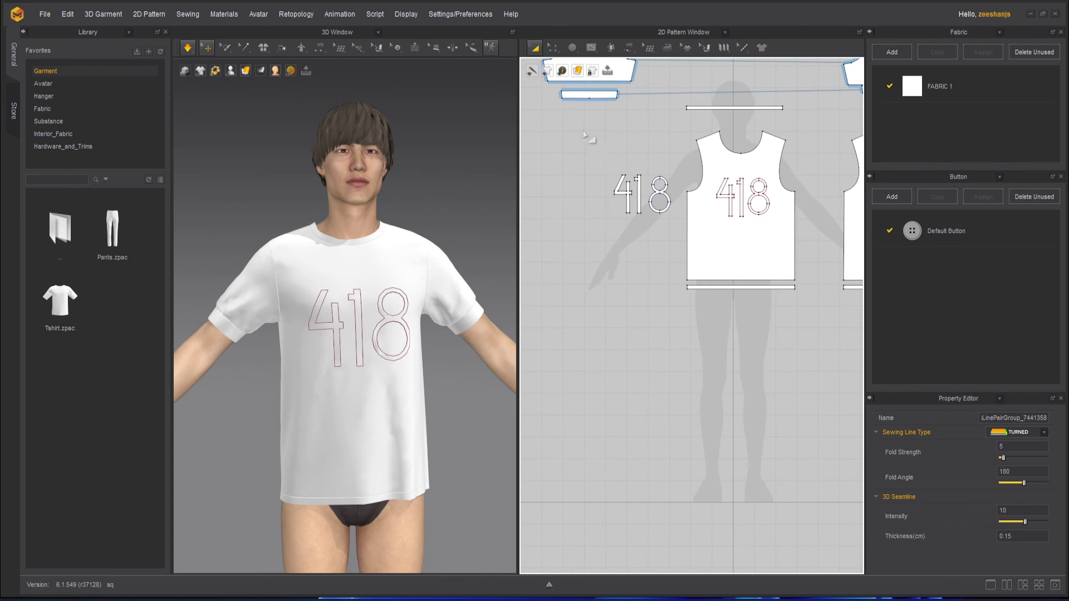
left_click_drag(572, 141, 639, 201)
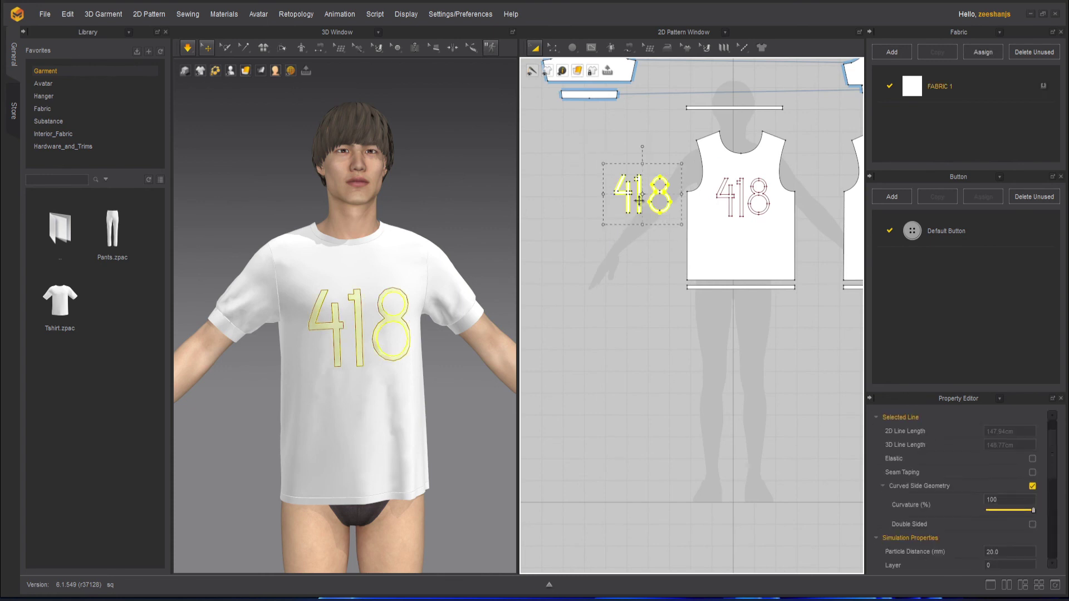
key("ctrl+v")
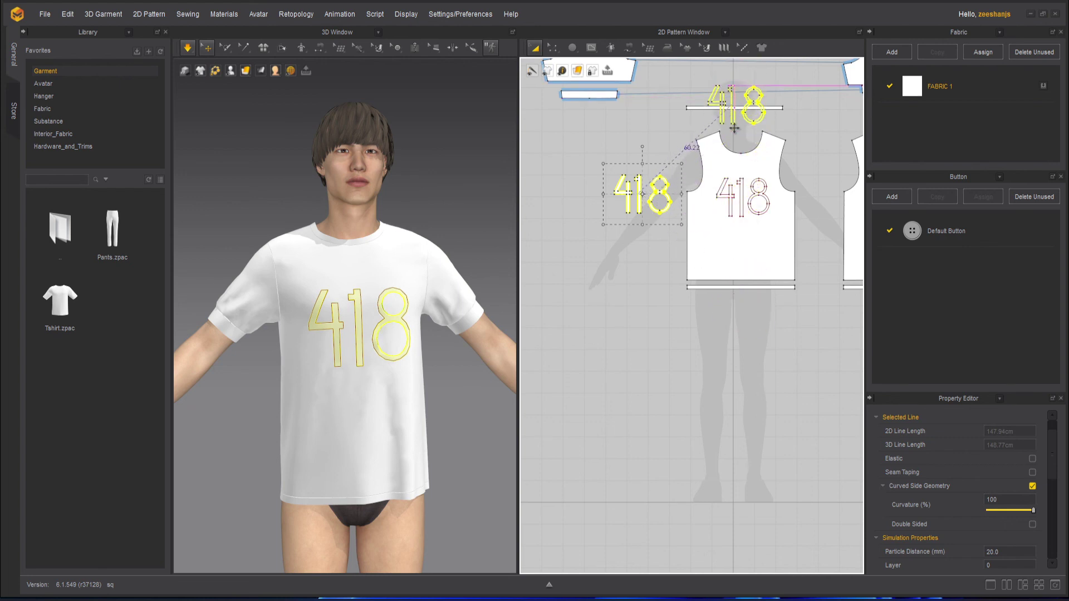
left_click(735, 128)
scroll(740, 140, "up", 5)
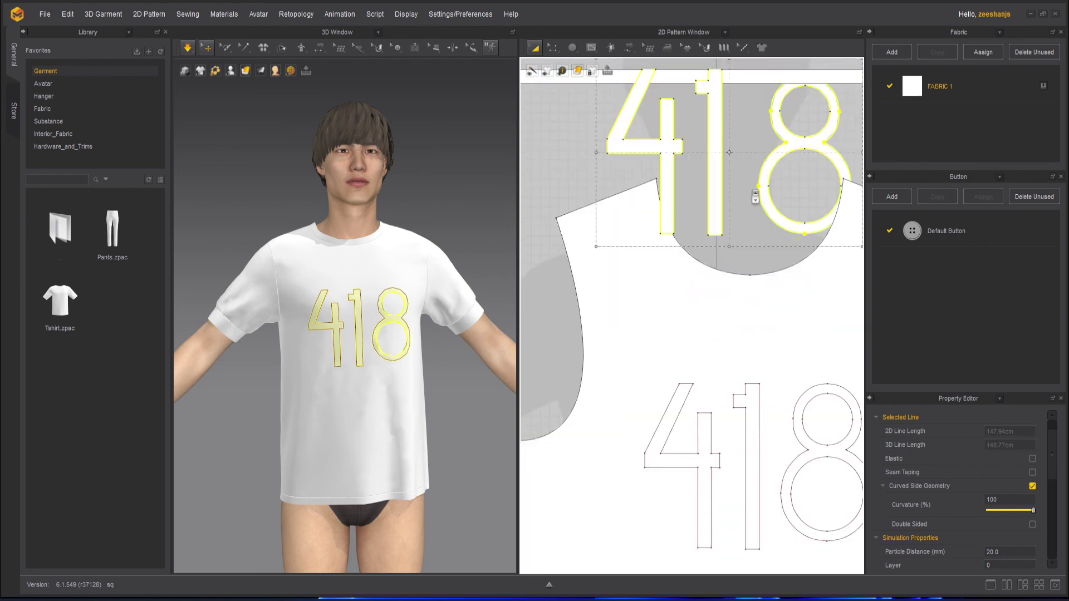
scroll(755, 196, "down", 5)
Shift the three number pieces further up, above the neckline of the T-shirt front, and deselect them
left_click_drag(752, 176, 752, 146)
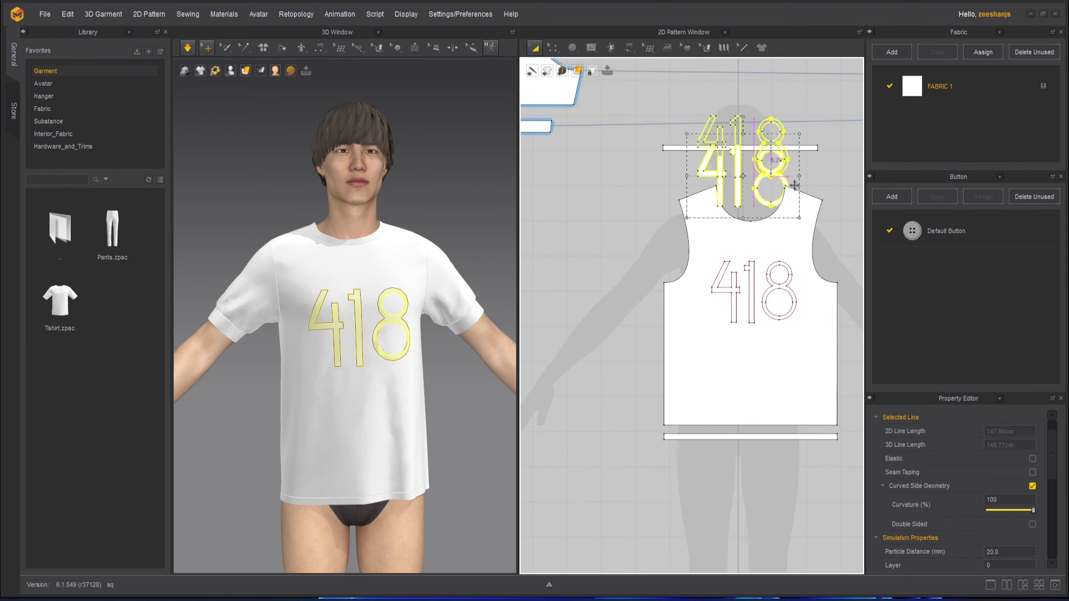
left_click(810, 148)
left_click_drag(810, 110, 811, 97)
left_click(817, 178)
scroll(691, 207, "down", 8)
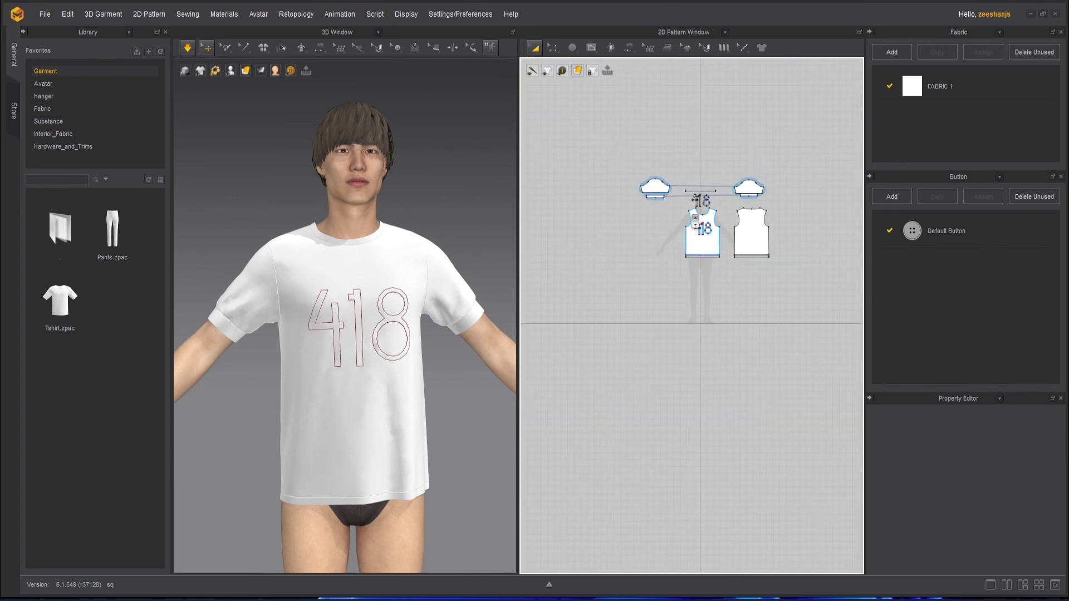
right_click_drag(349, 410, 304, 501)
left_click(301, 503)
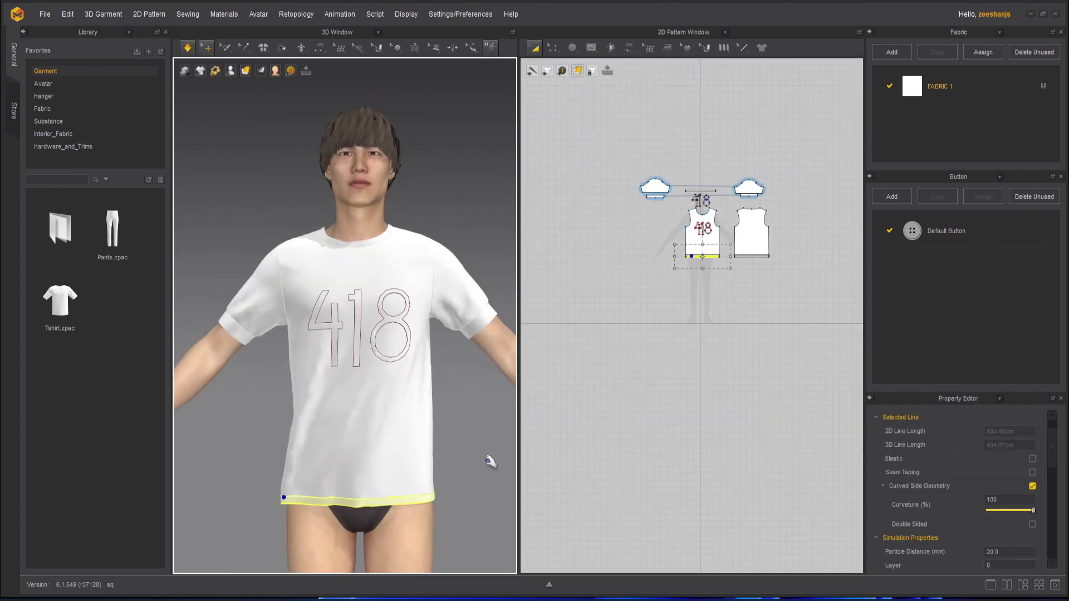
right_click_drag(321, 382, 418, 380)
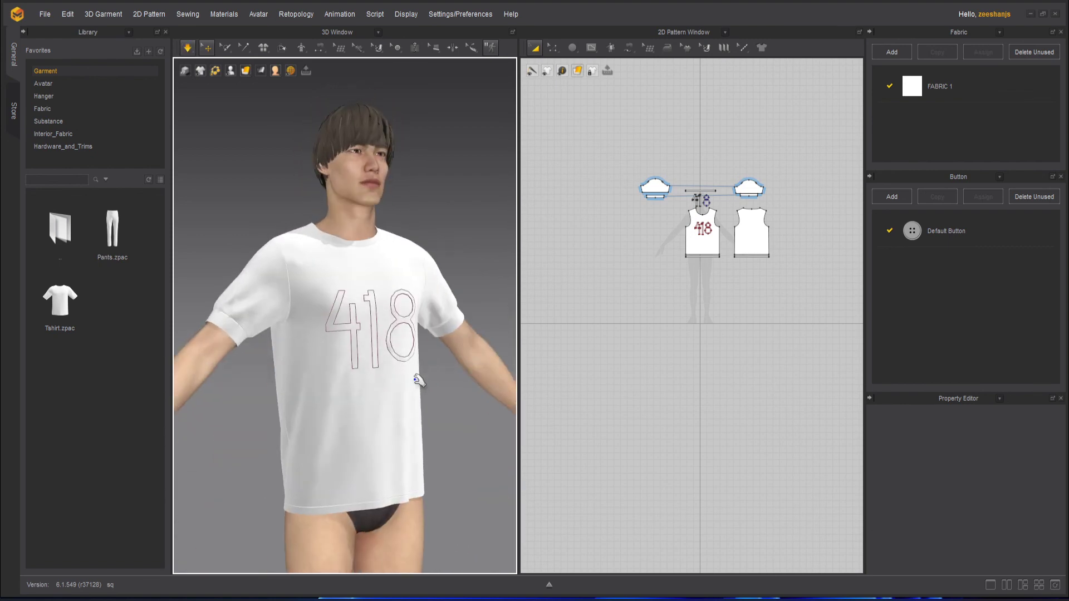
right_click_drag(413, 389, 394, 389)
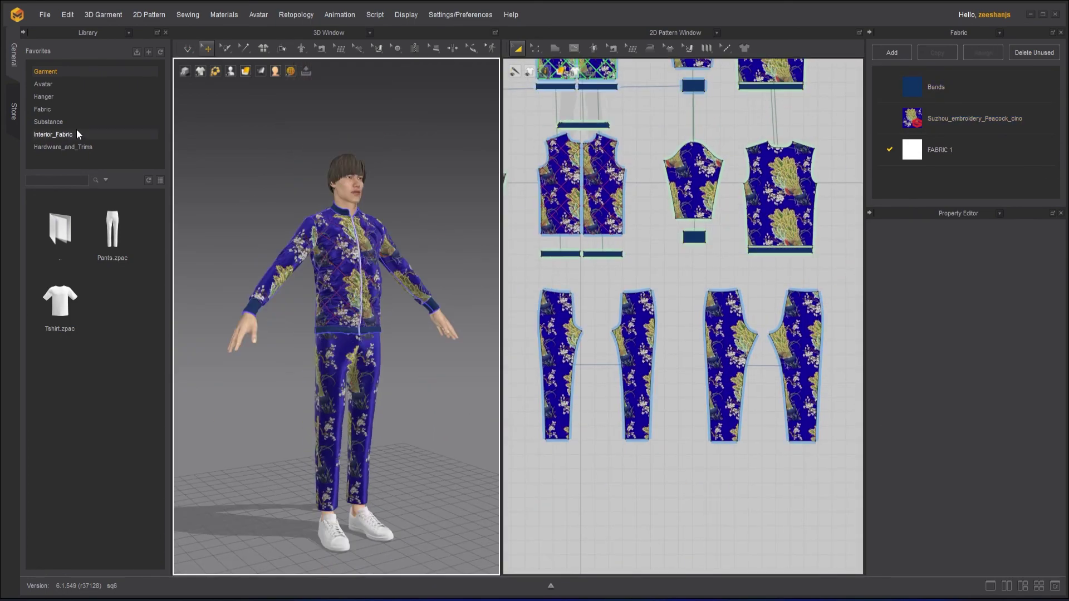
Open the Avatar folder in the library favorites
left_click(43, 84)
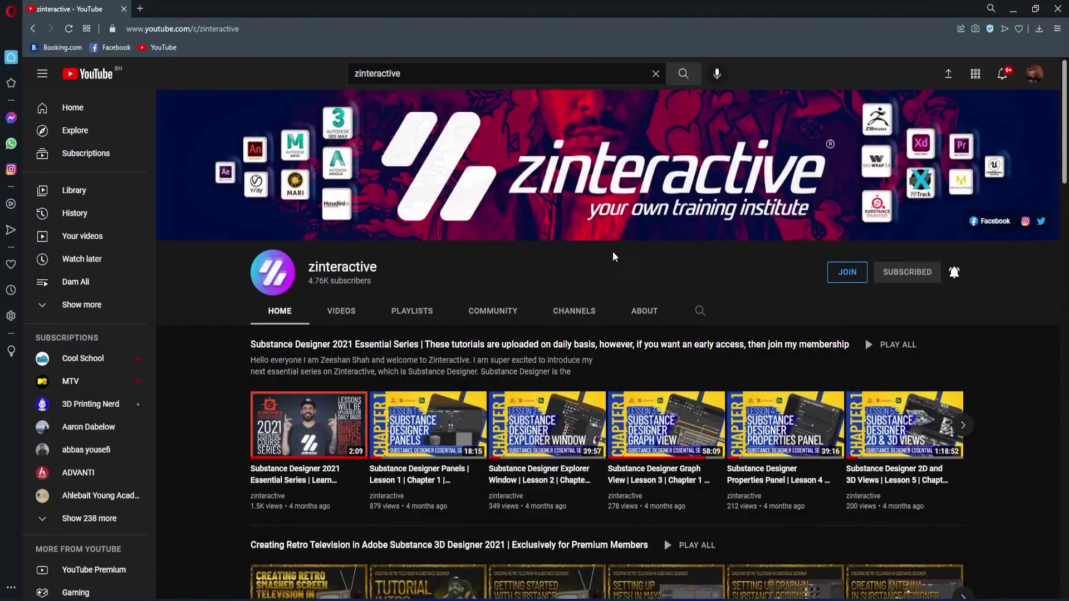
Switch to the zinteractive YouTube channel, open its membership options and view the Zi Early Bird Level
left_click(858, 271)
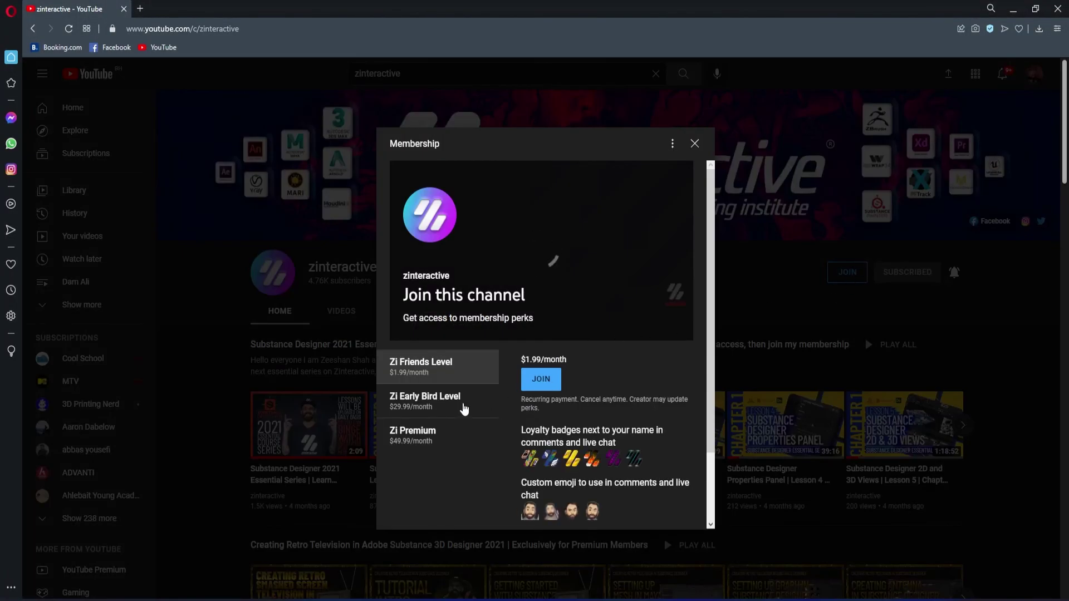
left_click(467, 408)
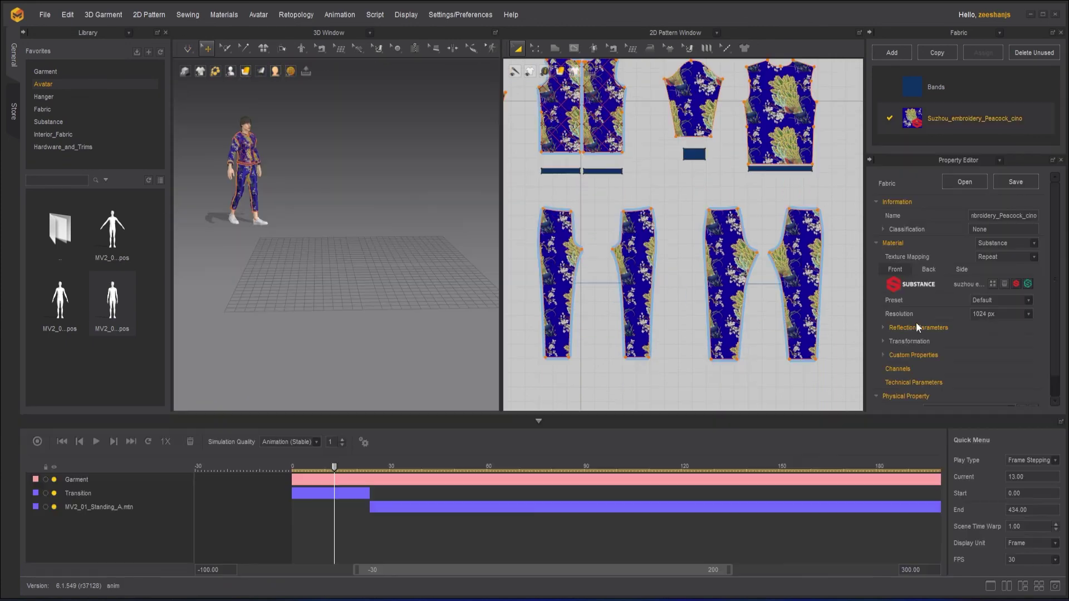
Assign the Floral2 Substance fabric to the four trouser pieces and select the jacket front pieces
left_click(994, 288)
double_click(324, 169)
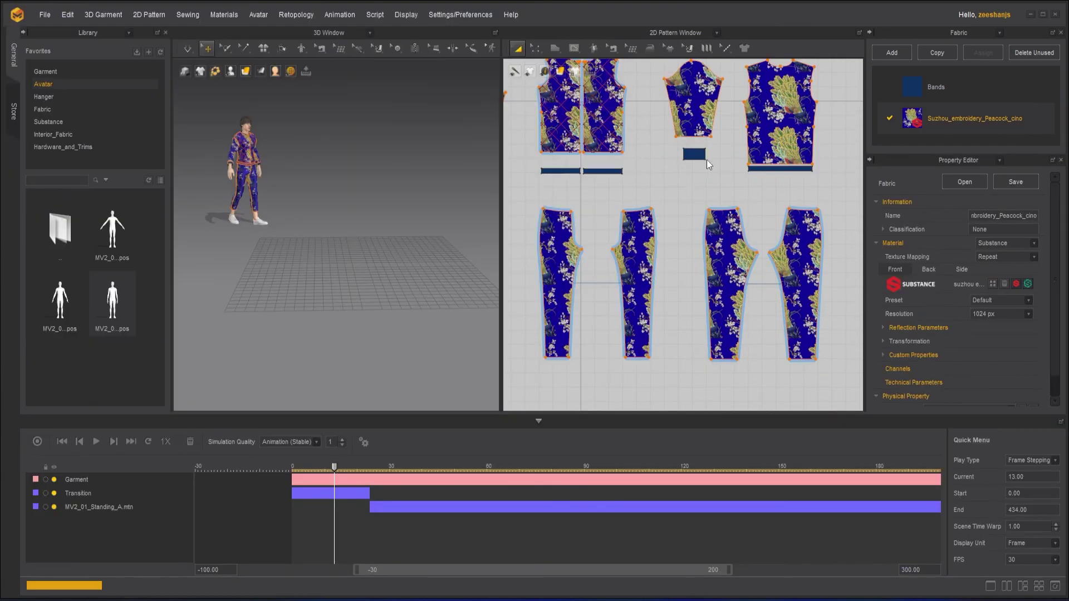
left_click(529, 320)
scroll(649, 203, "down", 5)
left_click_drag(768, 300, 561, 189)
scroll(579, 167, "up", 3)
left_click(590, 167)
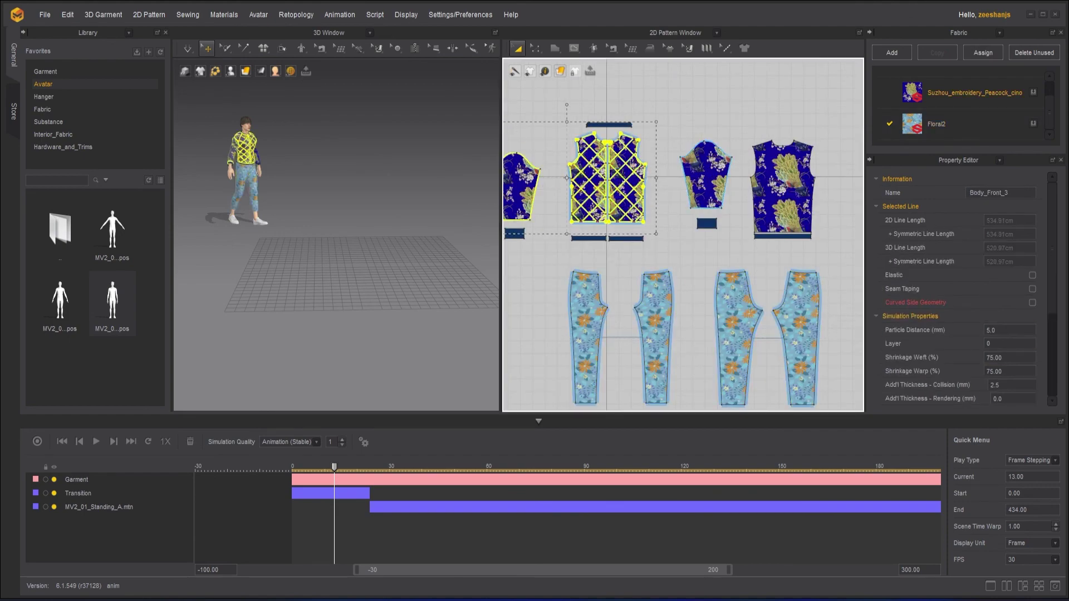